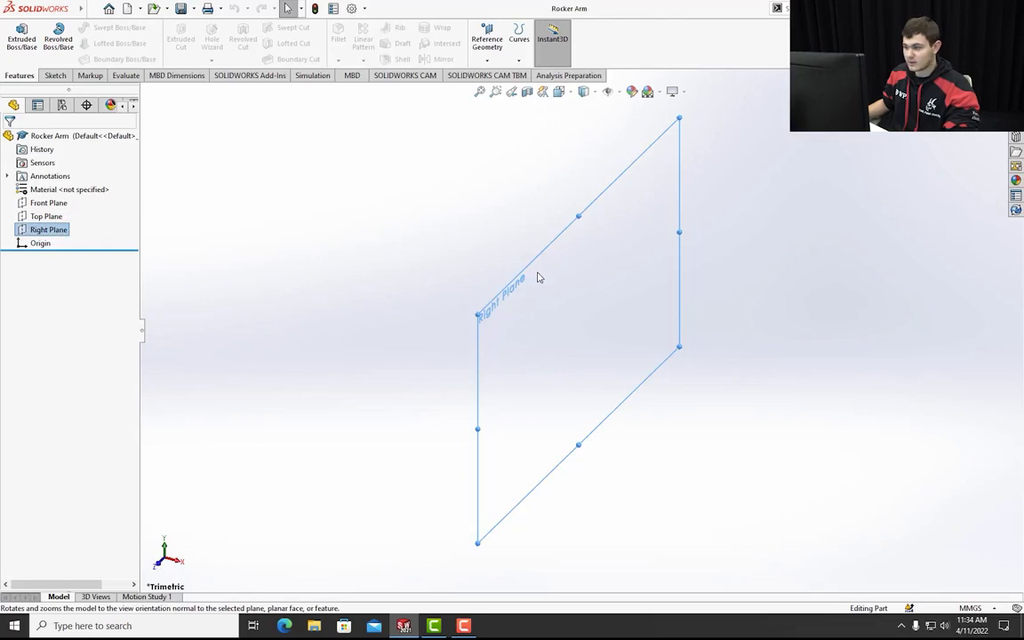
right_click(537, 278)
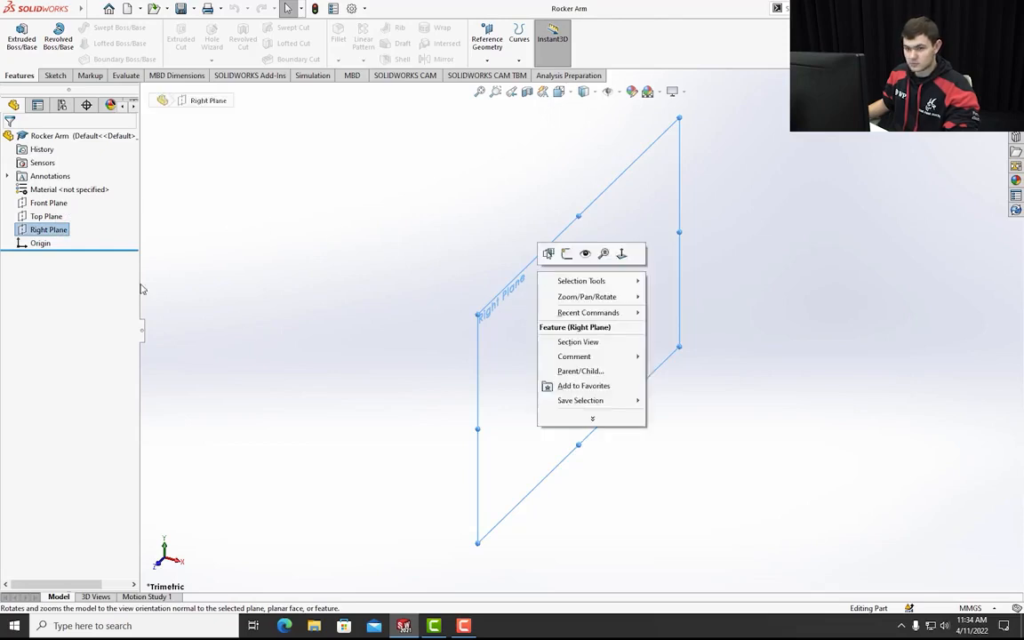
right_click(568, 255)
left_click(561, 259)
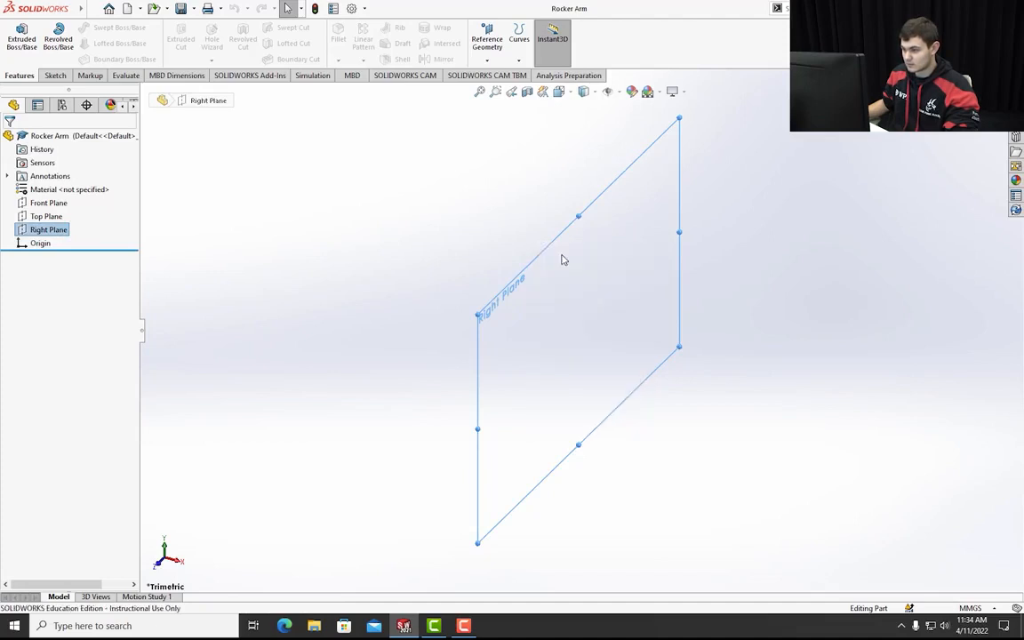
left_click(562, 259)
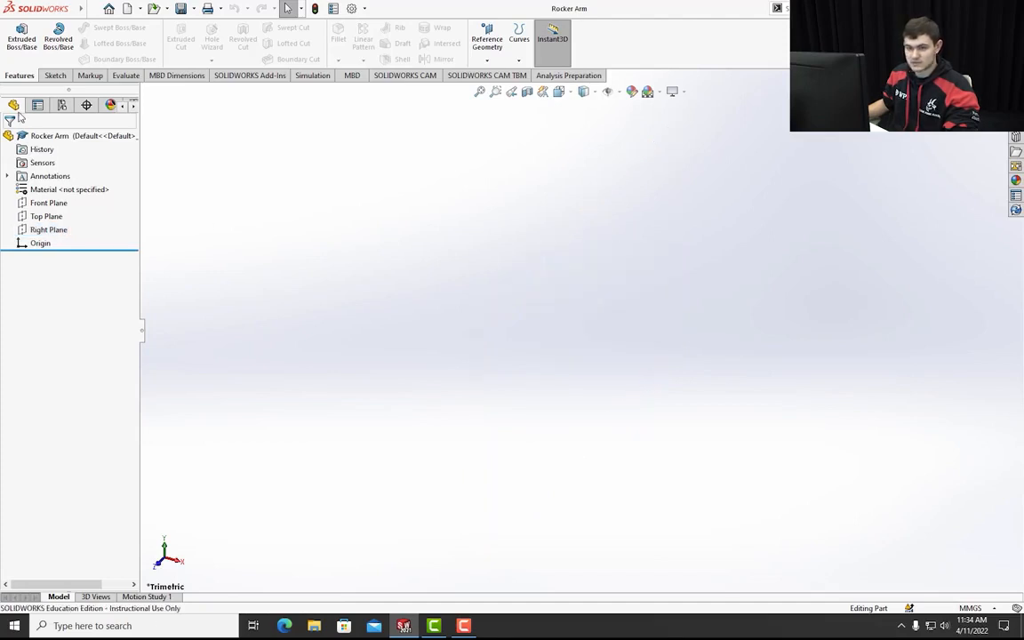
- Start a new sketch on the Right Plane
left_click(43, 230)
right_click(577, 287)
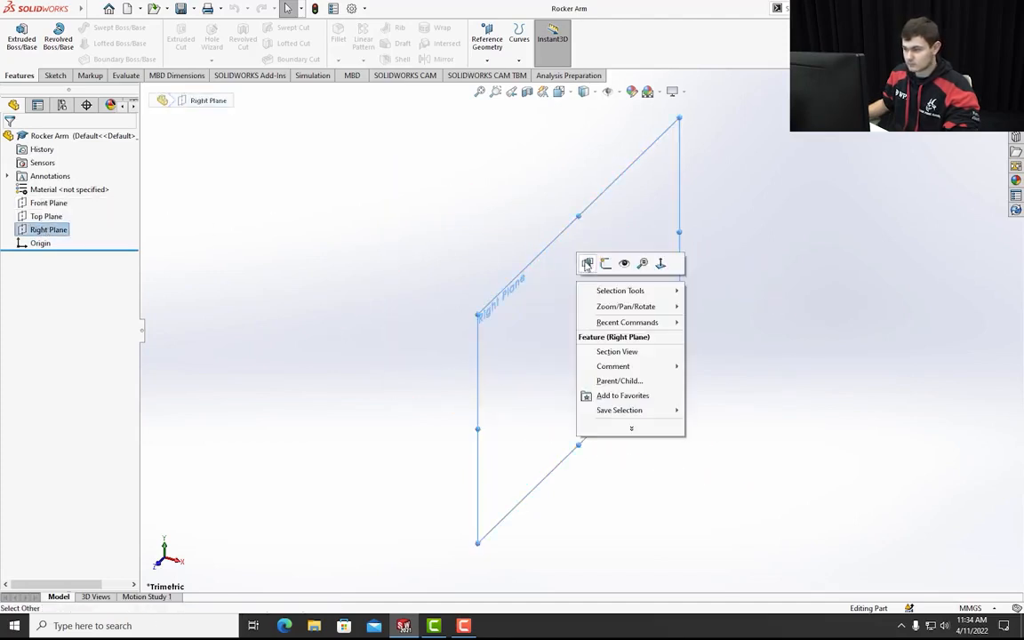
left_click(589, 265)
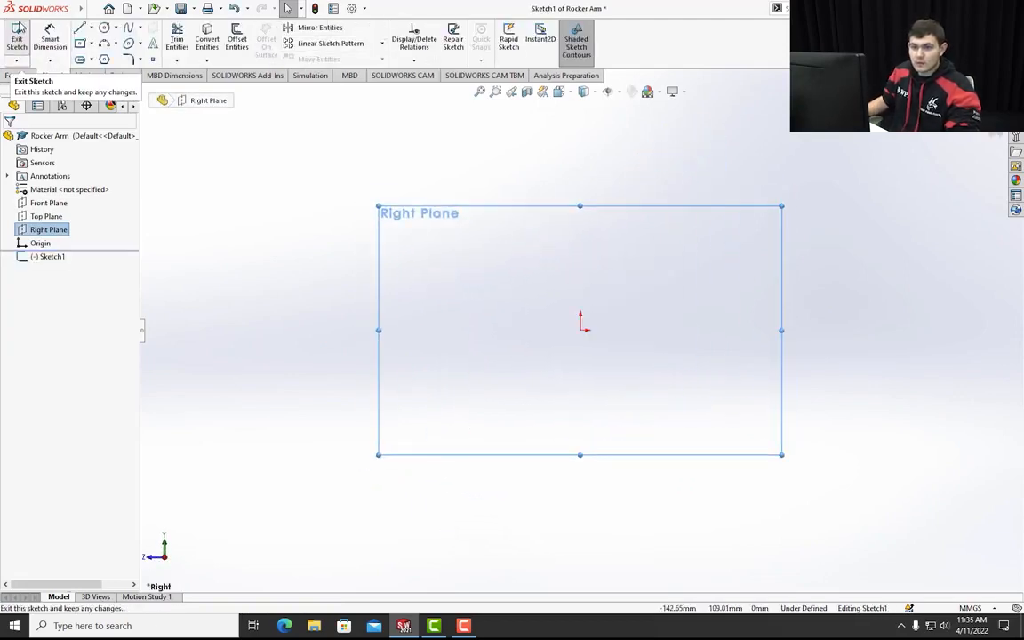
- Sketch two concentric circles centred on the origin, with radii of about 20 mm and 29 mm
mouse_move(53, 19)
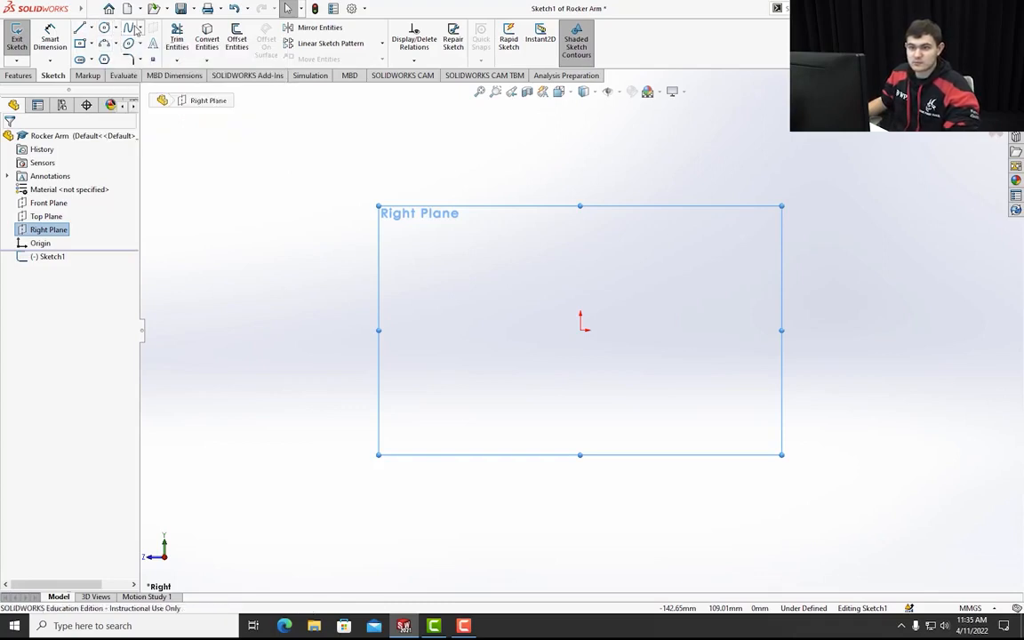
left_click(91, 27)
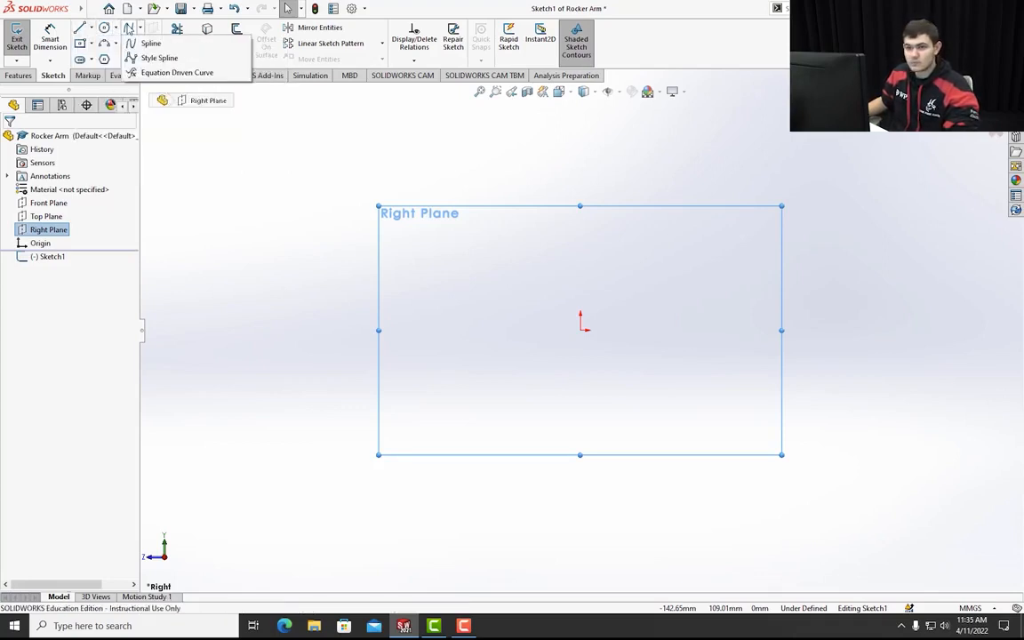
left_click(105, 29)
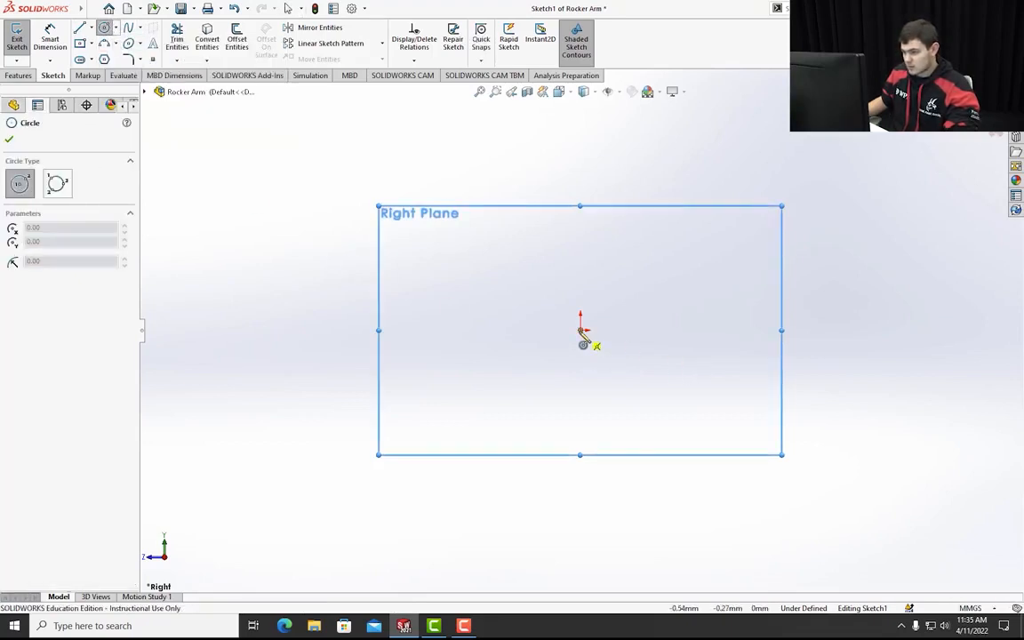
left_click(580, 331)
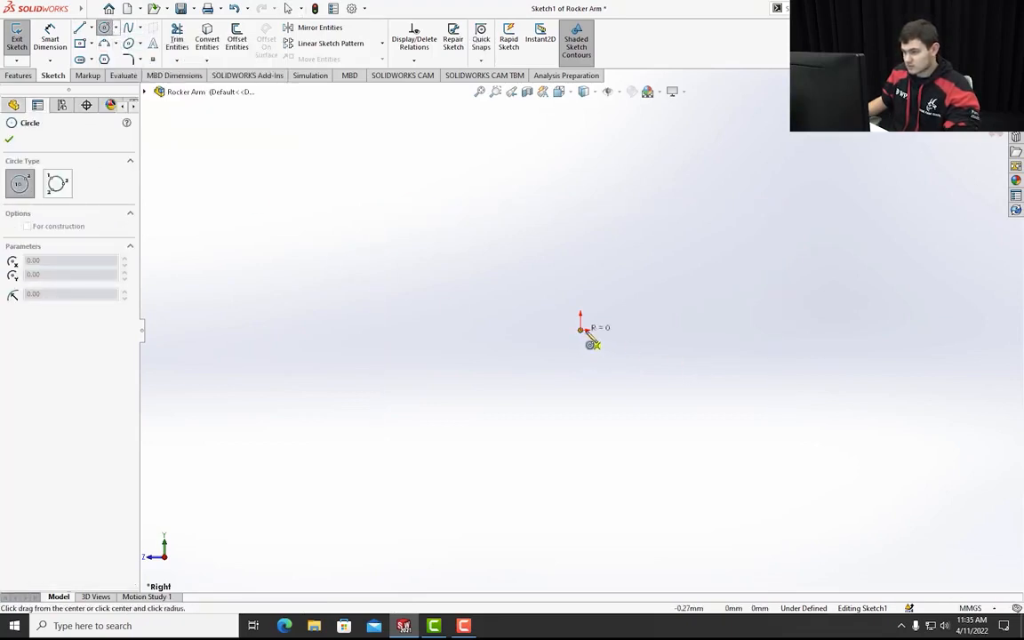
left_click(615, 372)
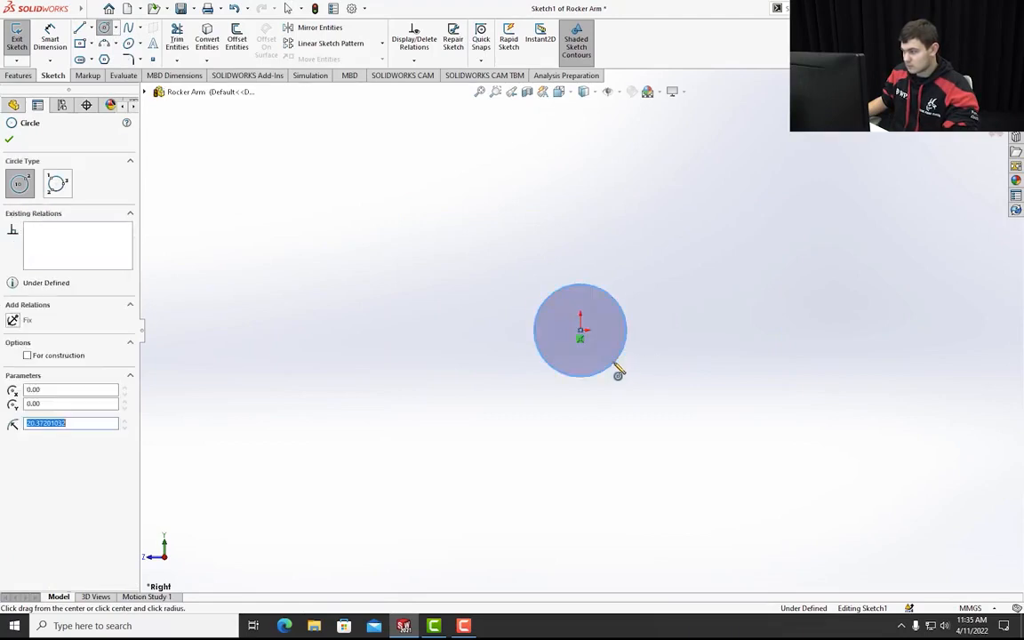
left_click(581, 332)
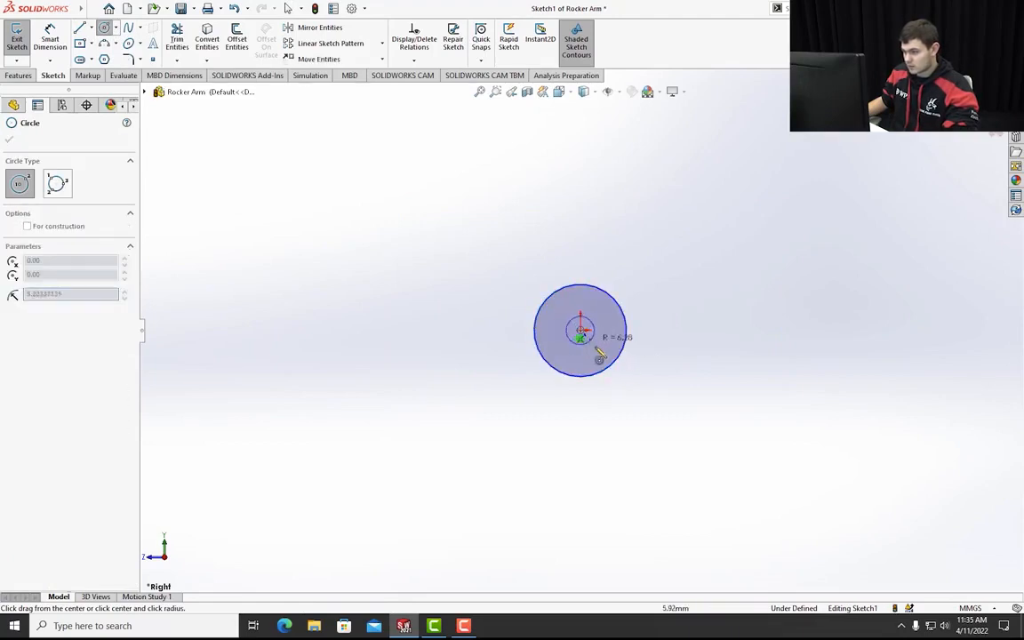
left_click(629, 379)
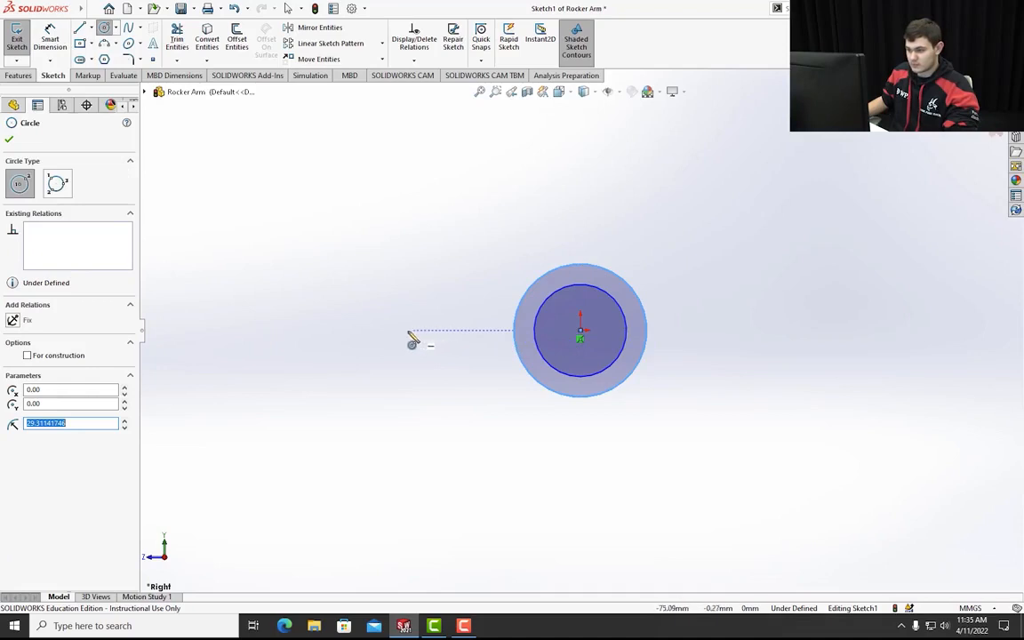
- Sketch a circle of about 17 mm radius level with the origin on its left, and one of about 23 mm radius to its lower right
left_click(317, 331)
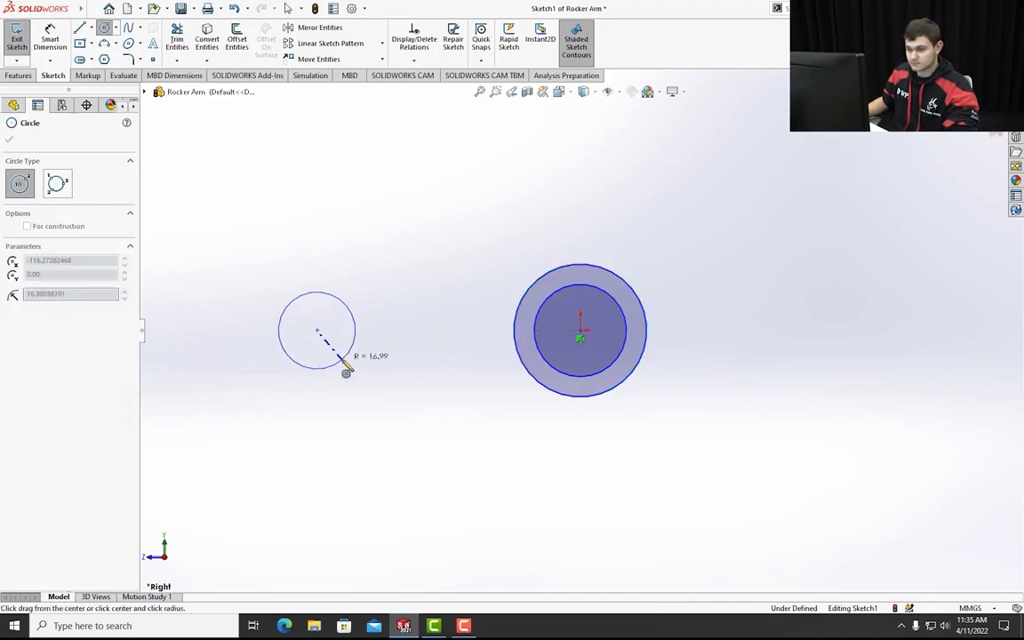
left_click(346, 372)
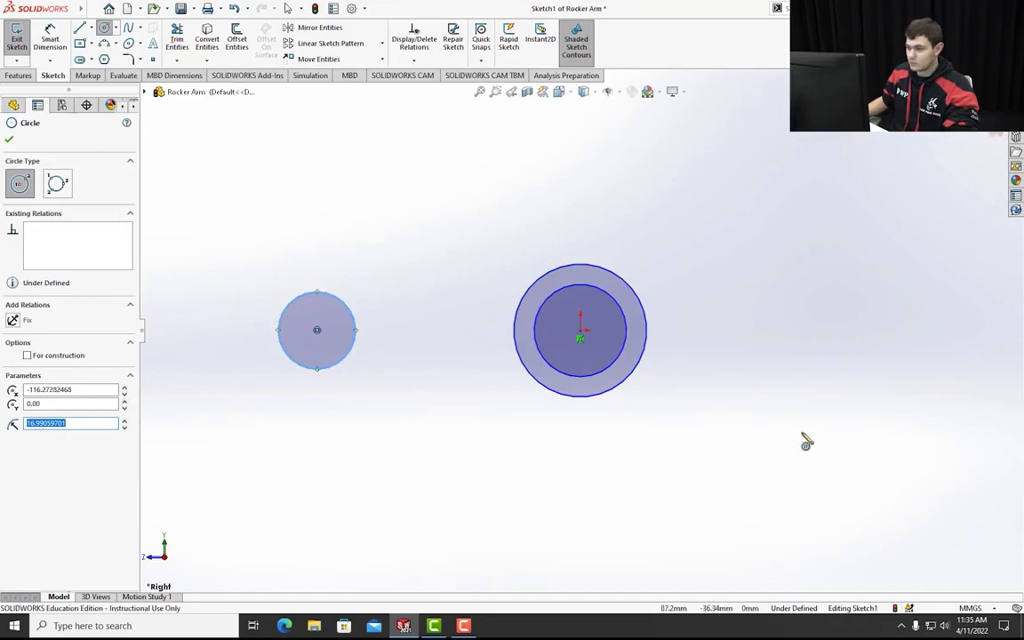
left_click(829, 478)
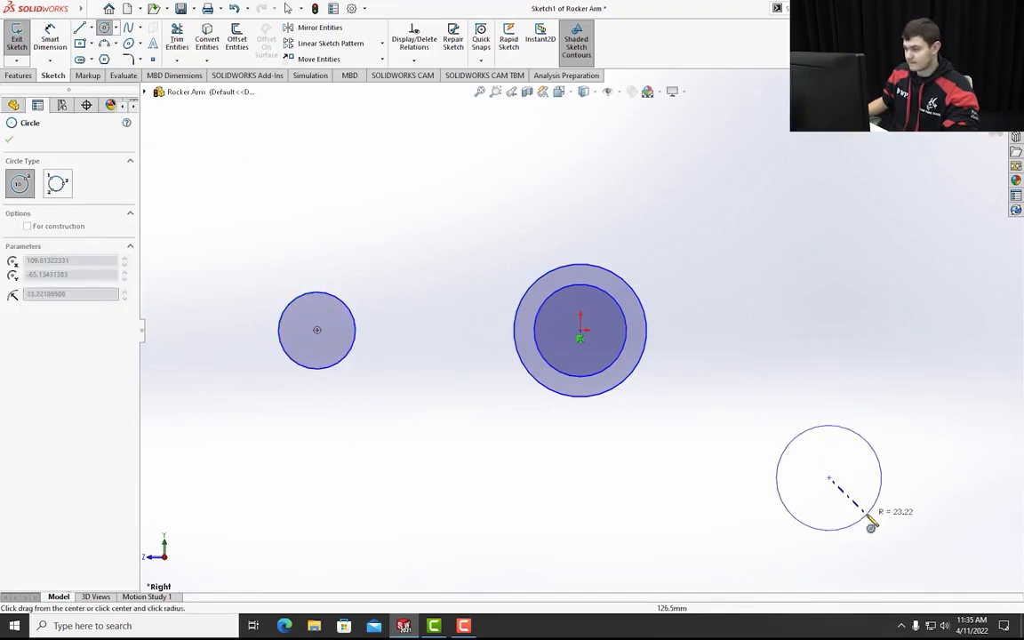
left_click(867, 516)
key("Escape")
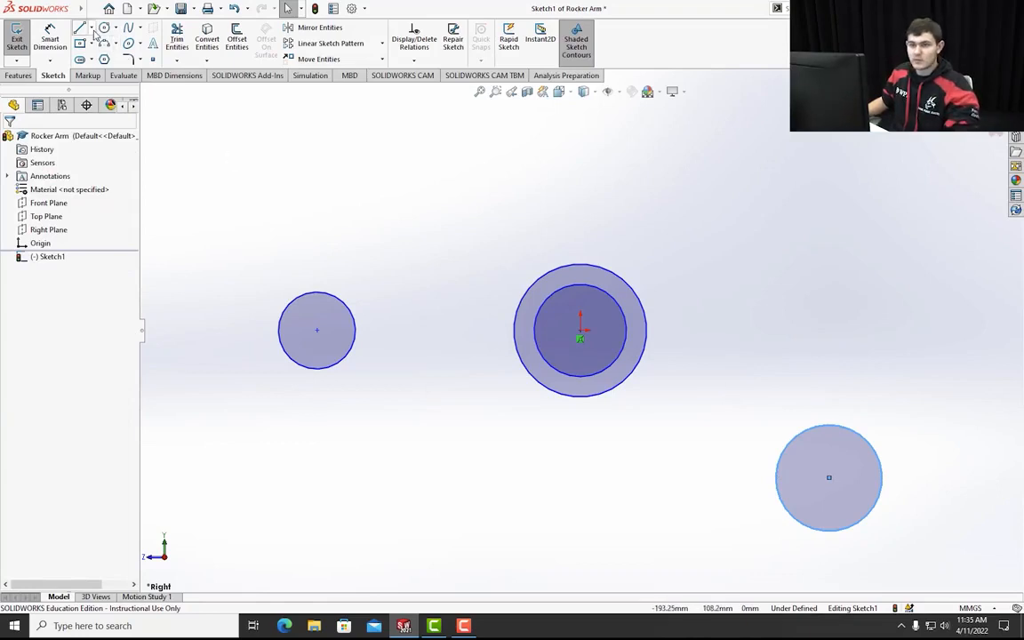
- Draw centerlines from the left circle's centre horizontally to the origin, about 65 mm straight down, and horizontally to the lower-right circle's centre
left_click(91, 29)
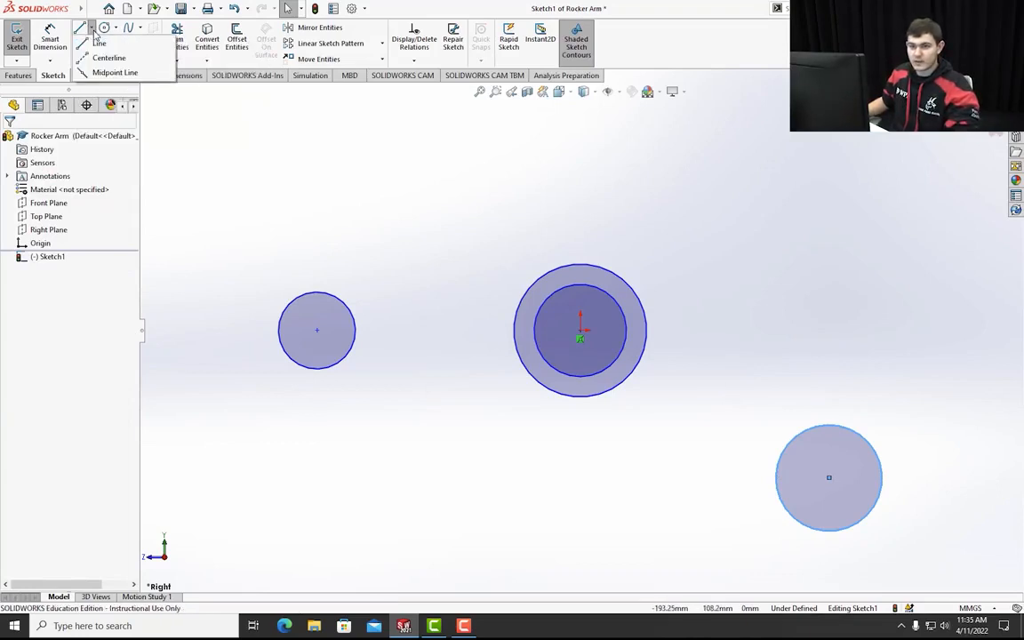
left_click(101, 55)
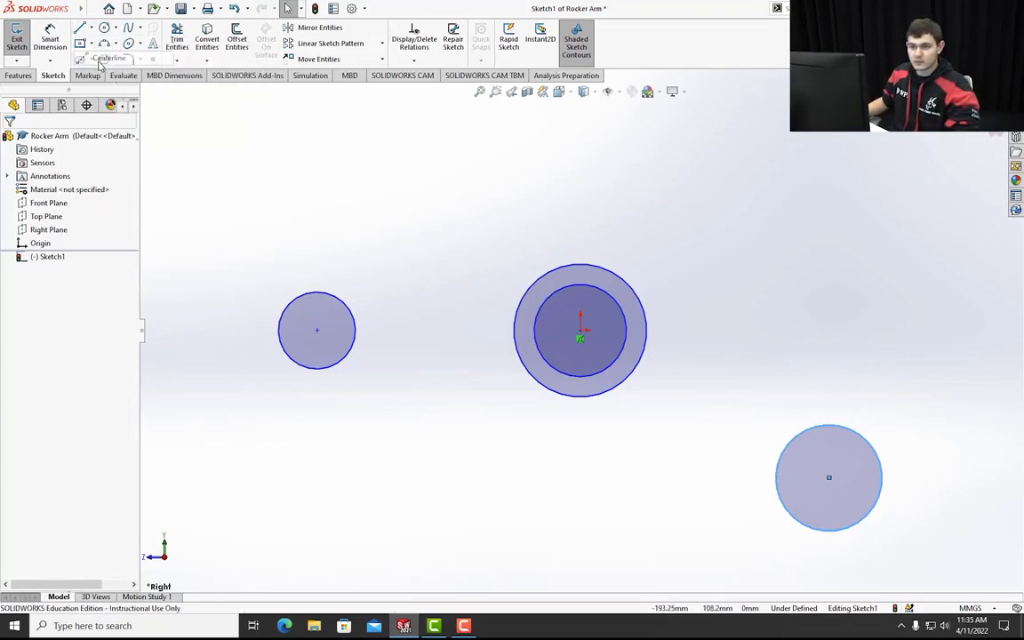
left_click(318, 330)
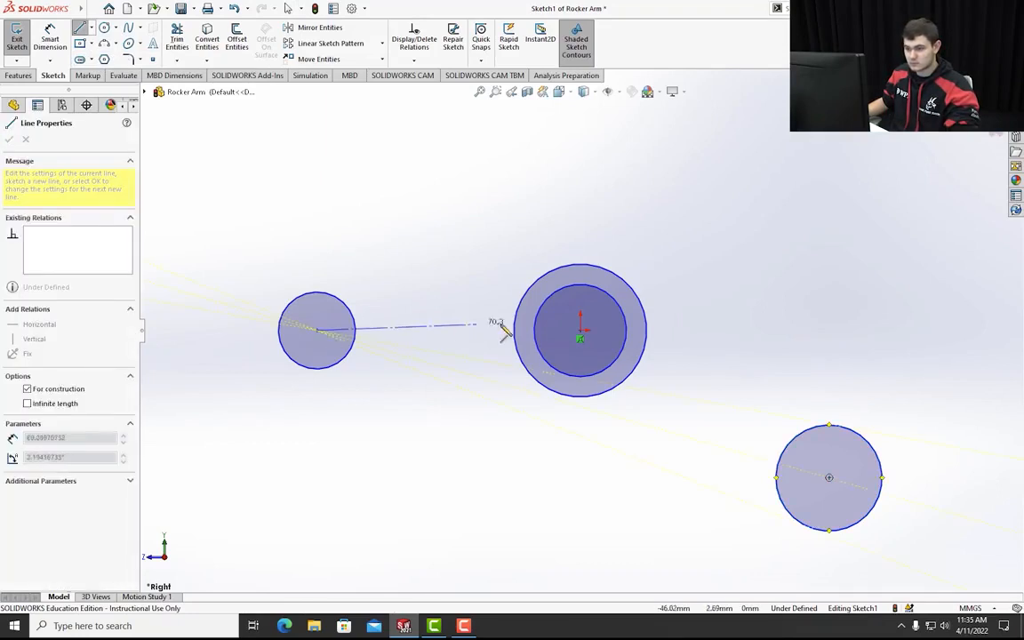
left_click(579, 331)
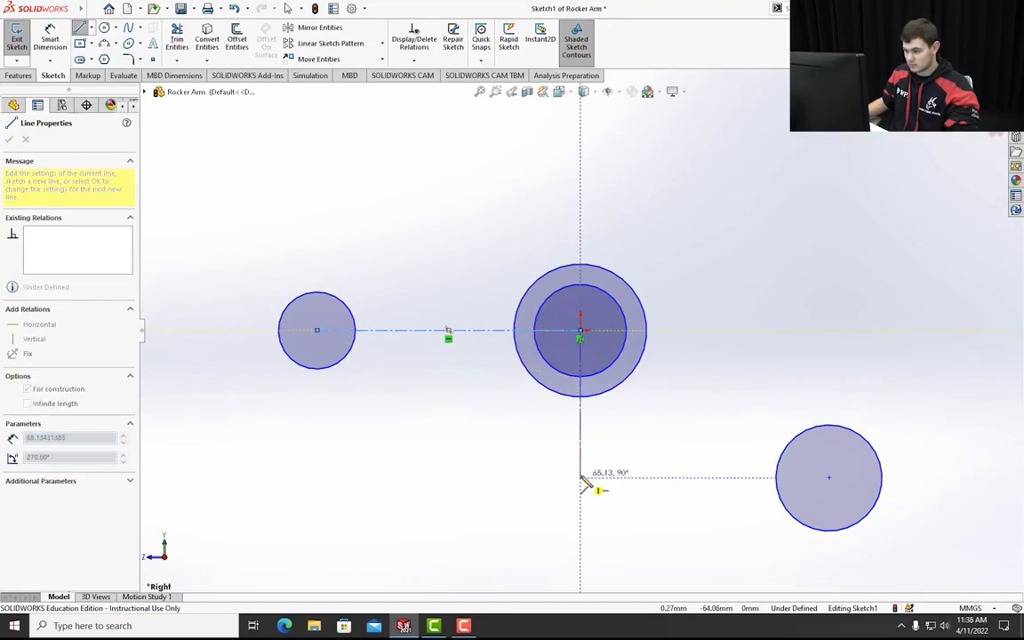
left_click(581, 477)
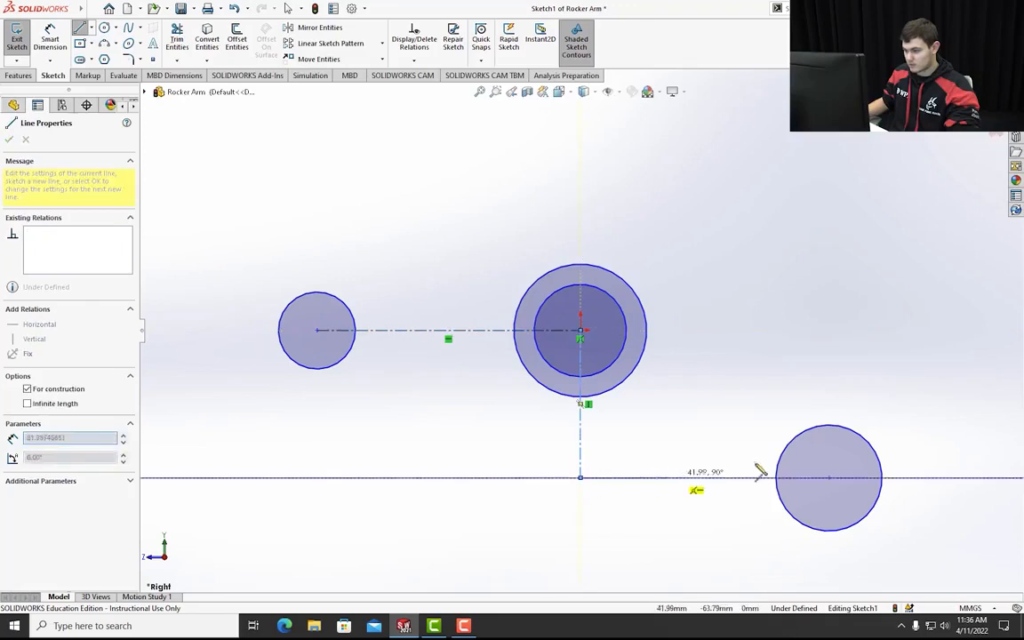
left_click(829, 477)
key("Escape")
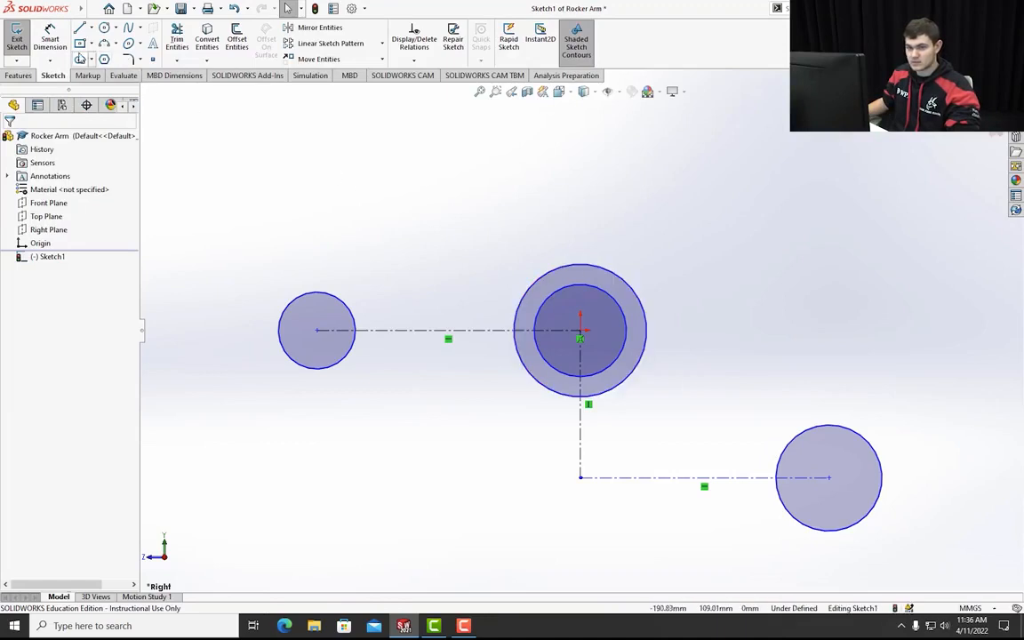
- Dimension the horizontal centerline between the left circle's centre and the origin to 25 mm
left_click(50, 44)
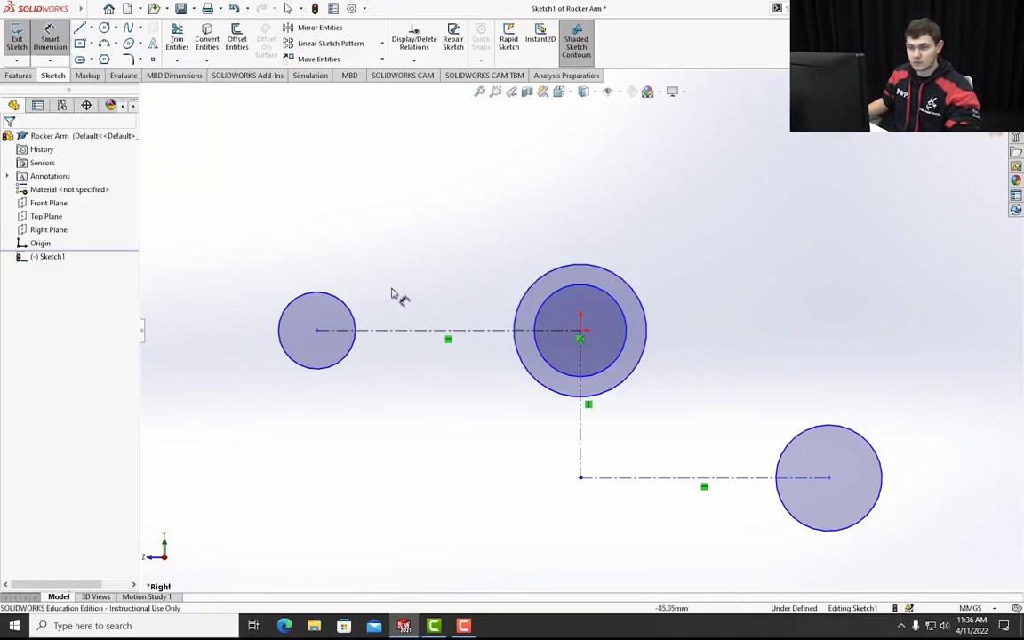
left_click(463, 331)
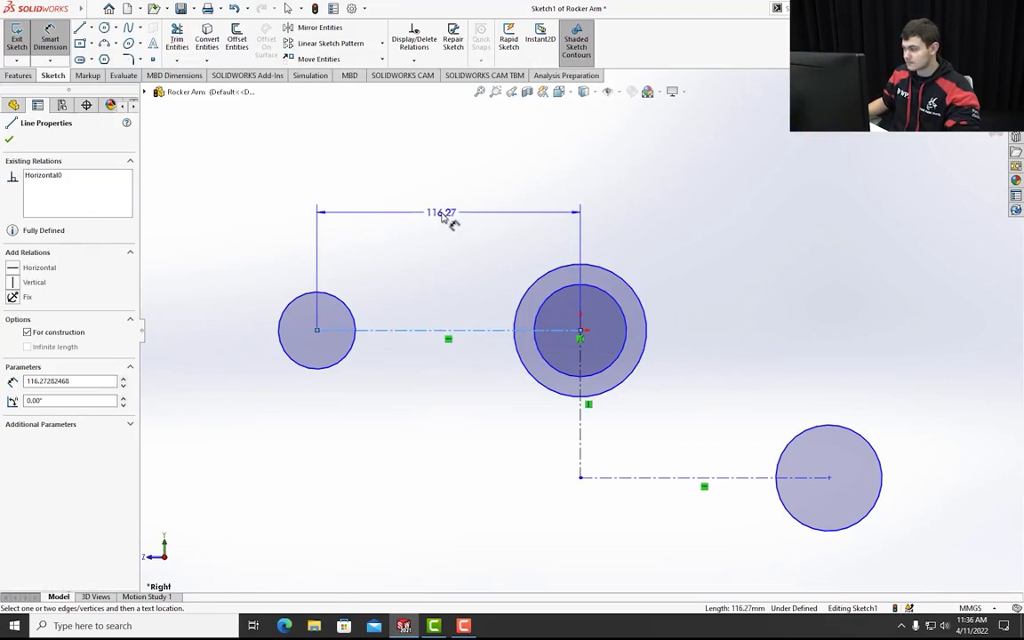
left_click(436, 225)
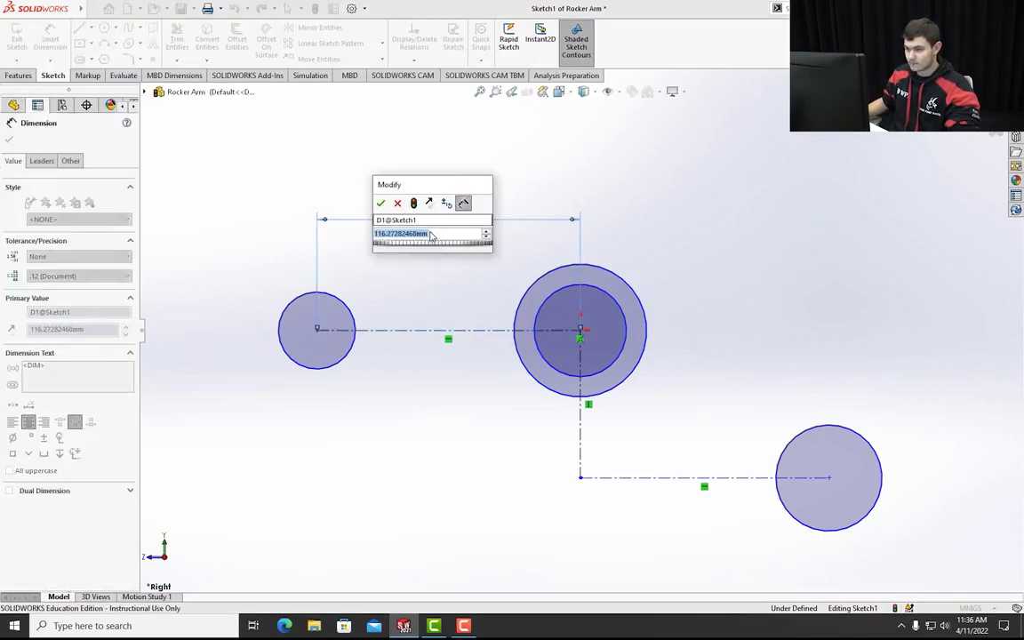
type("25")
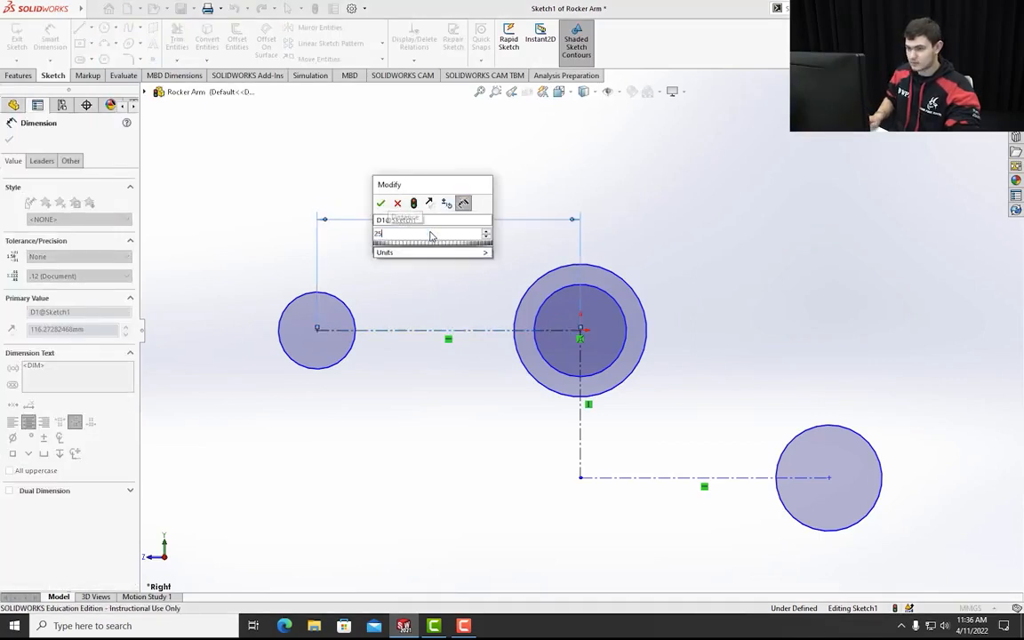
key("Return")
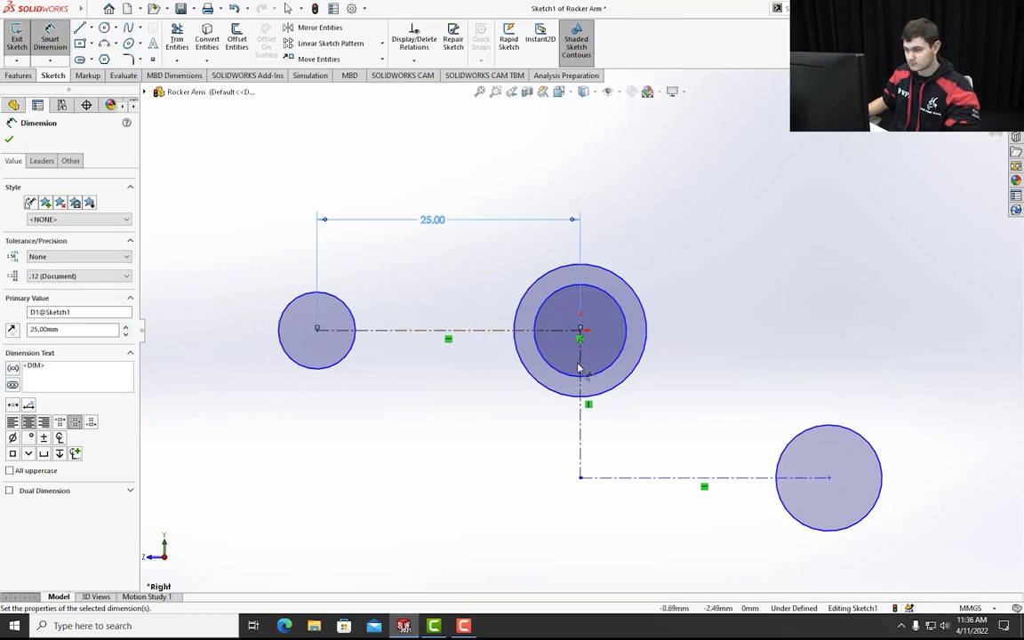
- Dimension the vertical centerline below the origin to 8 mm
left_click(582, 425)
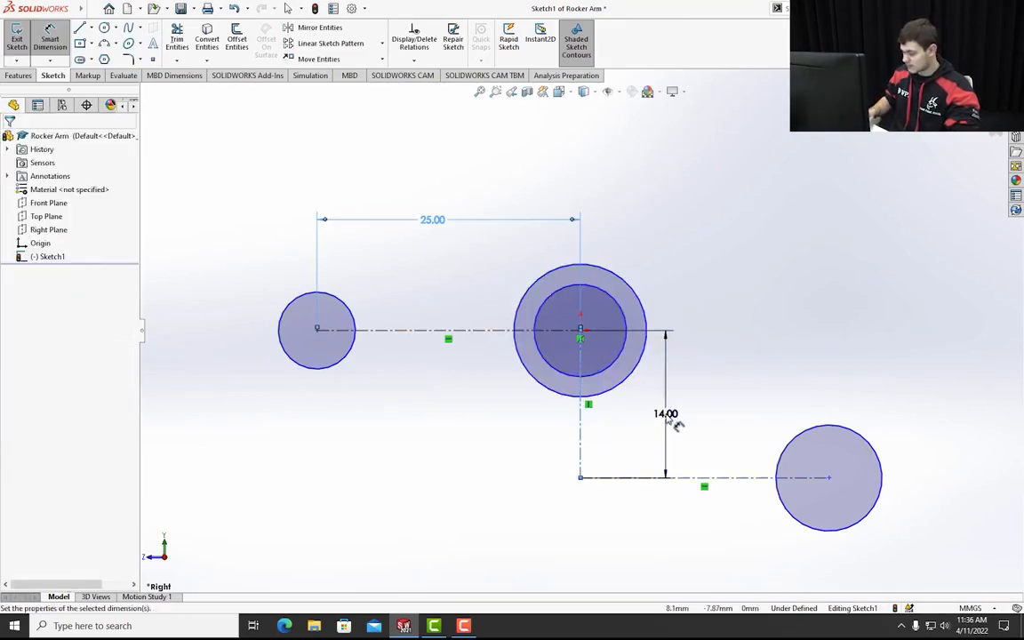
left_click(669, 420)
type("8")
key("Return")
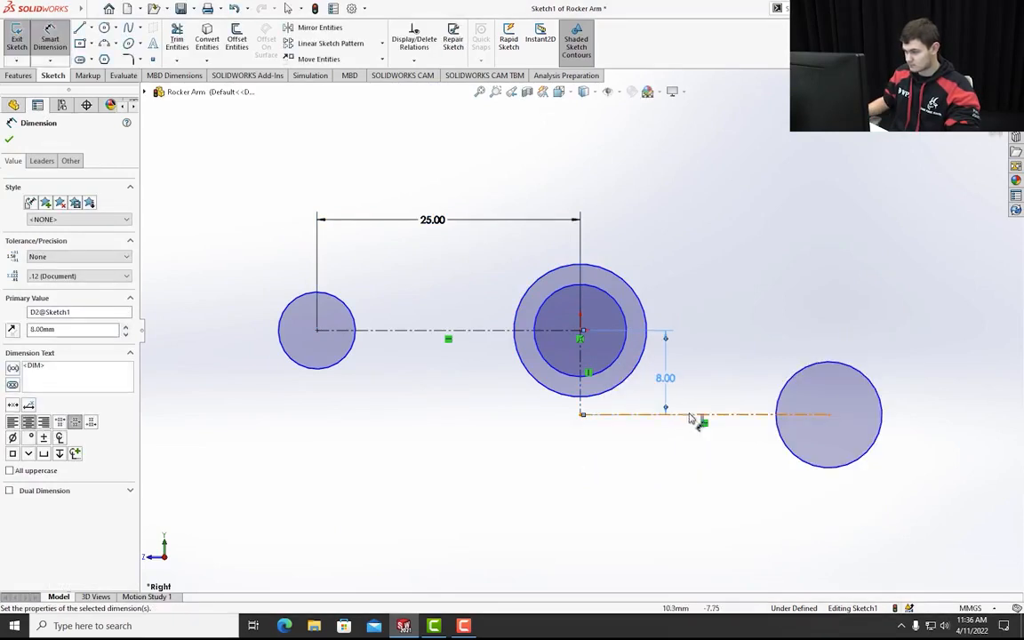
- Dimension the lower horizontal centerline running to the right circle's centre to 40 mm
left_click(692, 423)
left_click(709, 477)
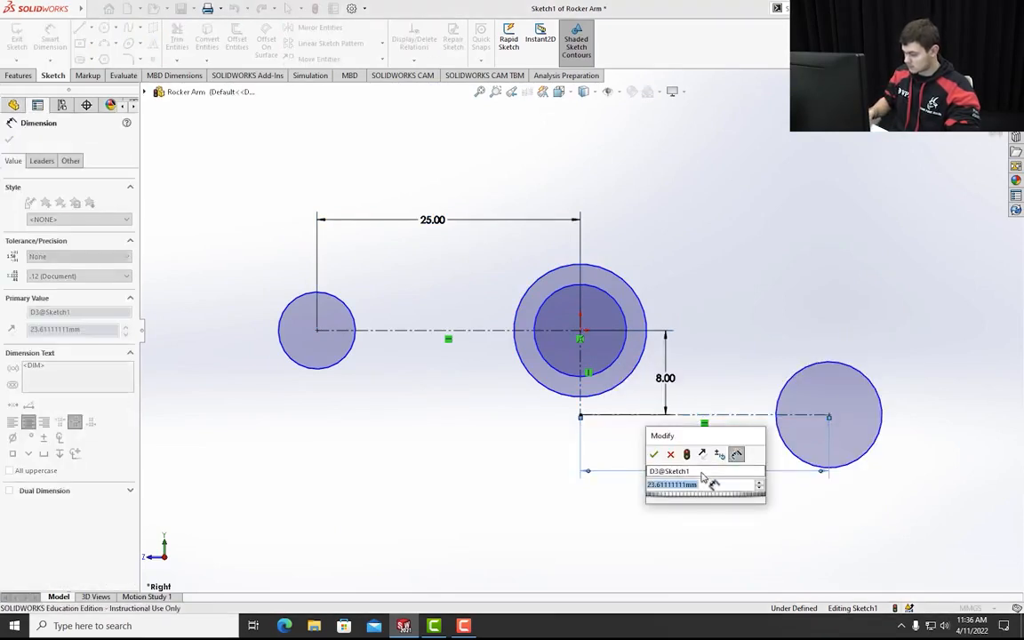
type("40")
key("Return")
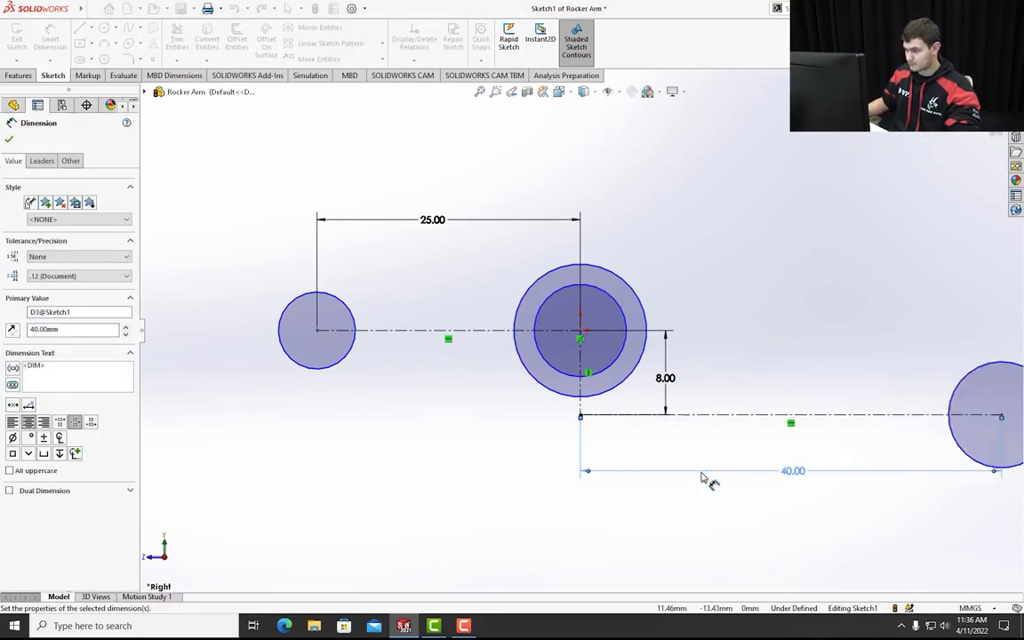
key("Escape")
- Dimension the left circle's diameter to 10 mm
scroll(541, 379, "up", 1)
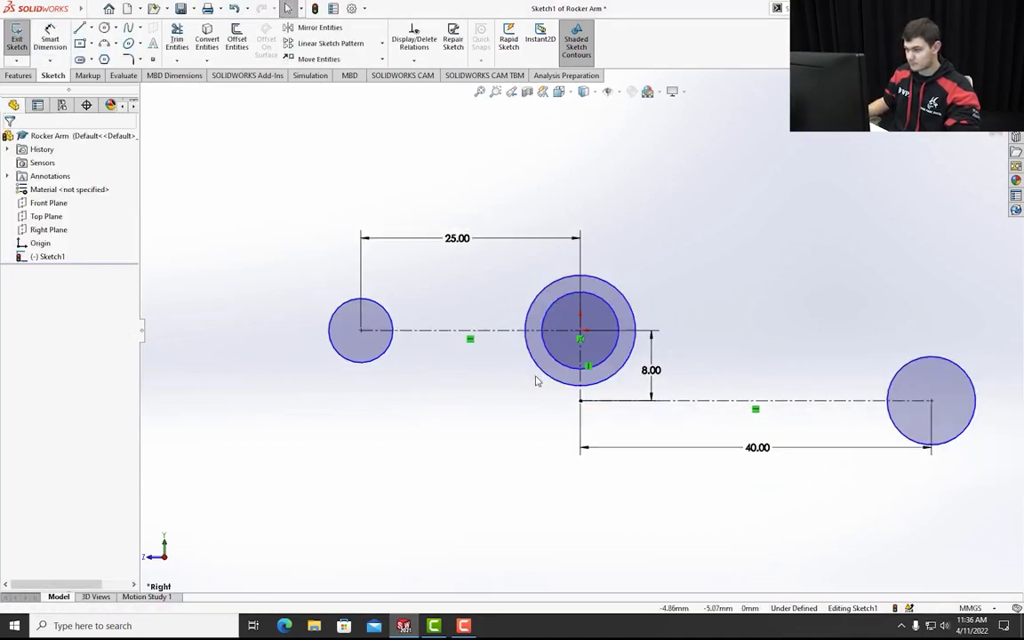
scroll(536, 380, "up", 1)
scroll(794, 362, "down", 1)
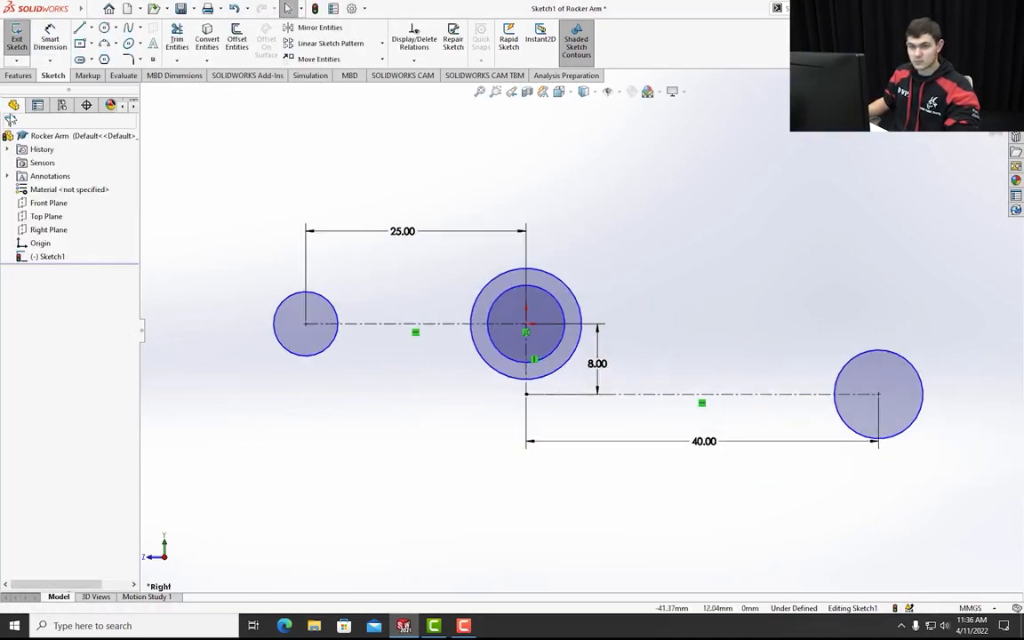
left_click(47, 43)
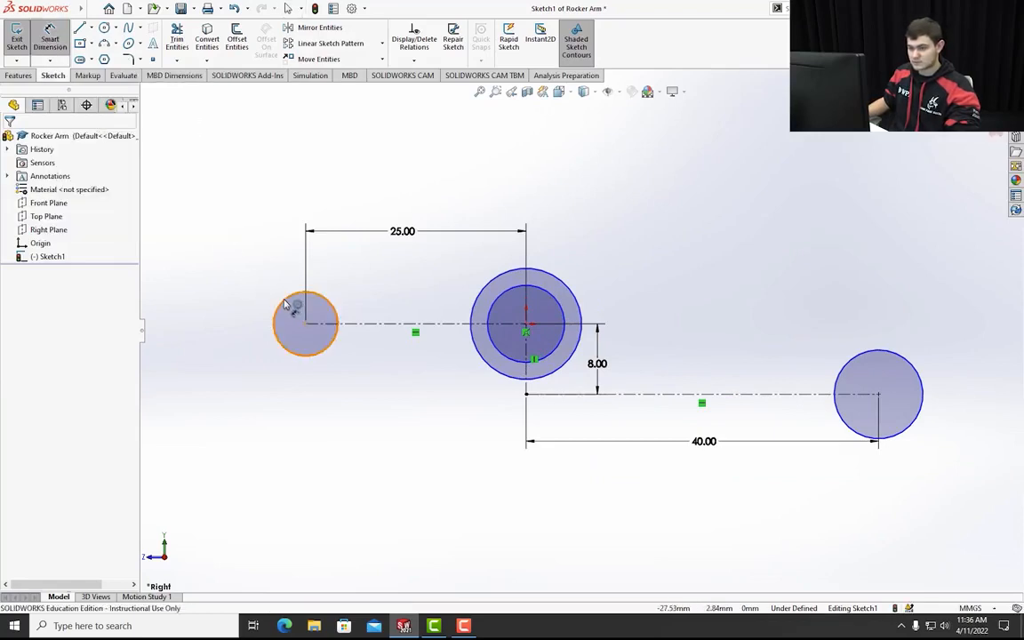
left_click(285, 305)
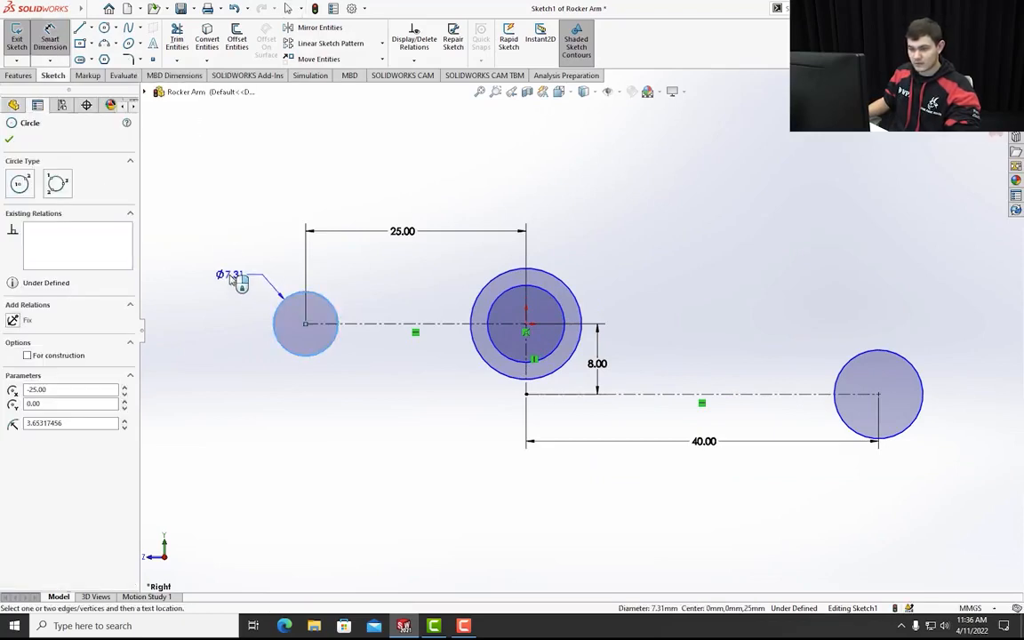
left_click(233, 279)
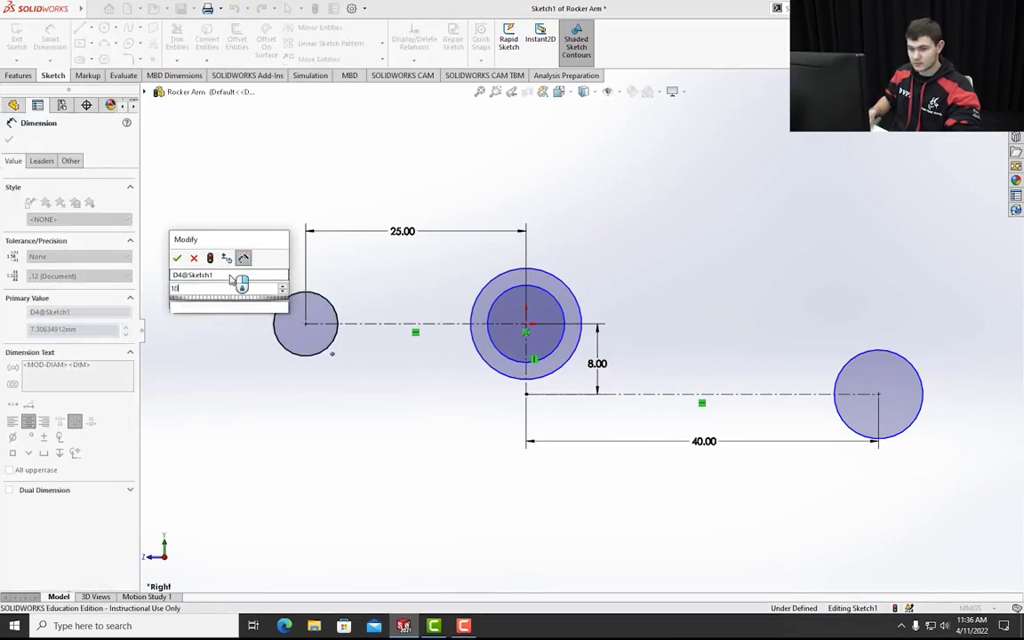
type("10")
key("Return")
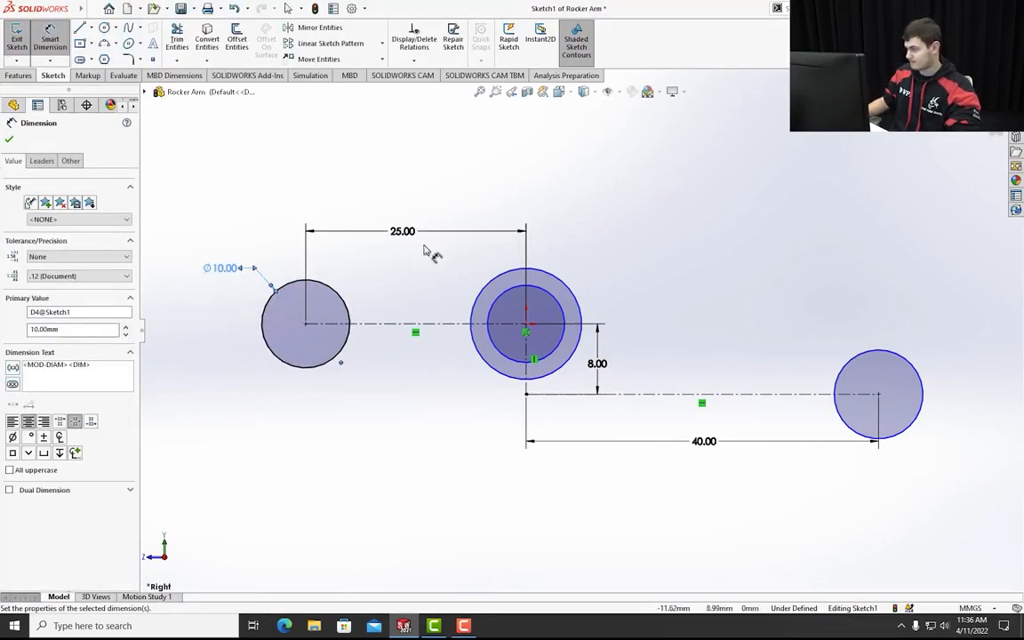
- Dimension the outer circle at the origin to a diameter of 18 mm
left_click(549, 276)
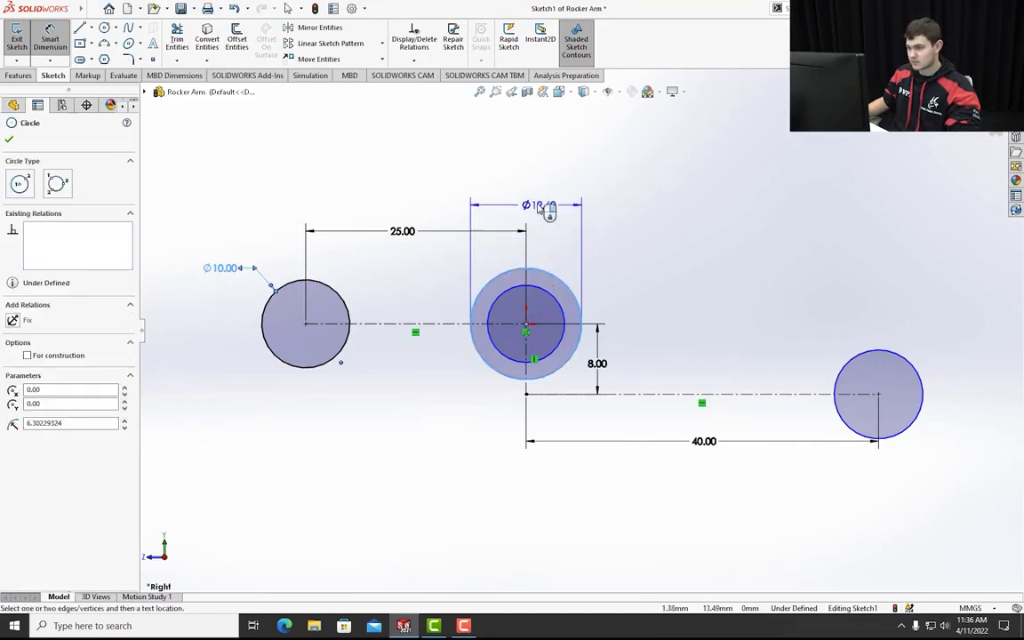
left_click(544, 207)
type("18")
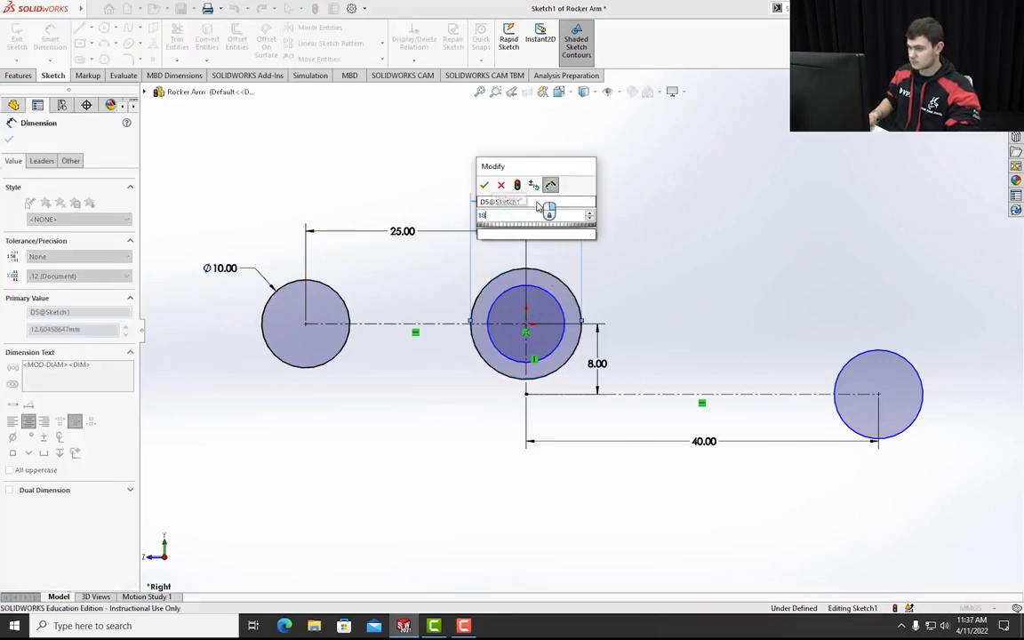
key("Return")
- Dimension the inner circle at the origin to a diameter of 10 mm
left_click(555, 297)
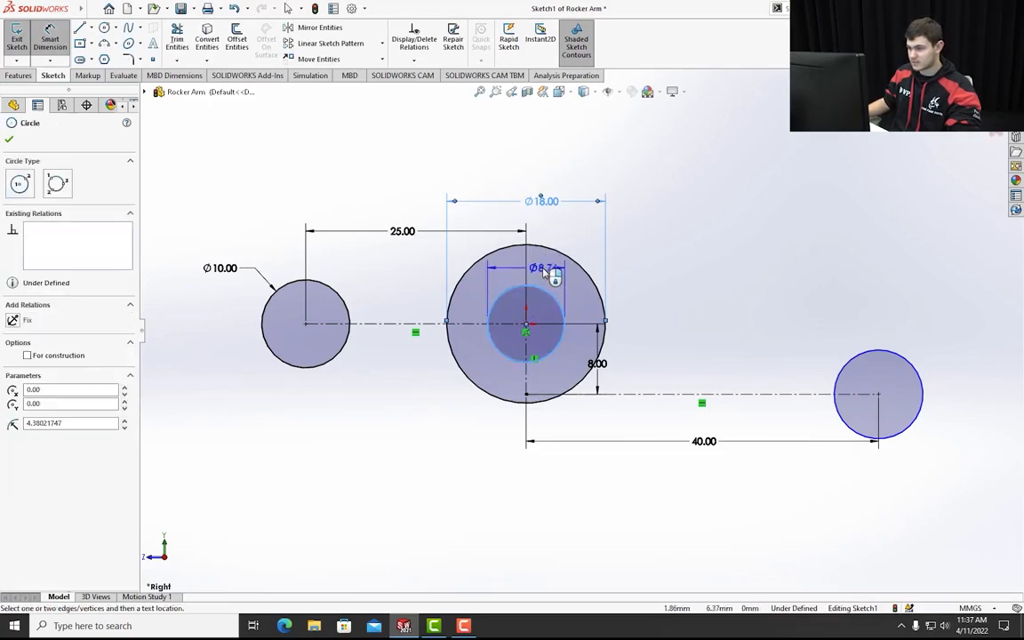
left_click(546, 273)
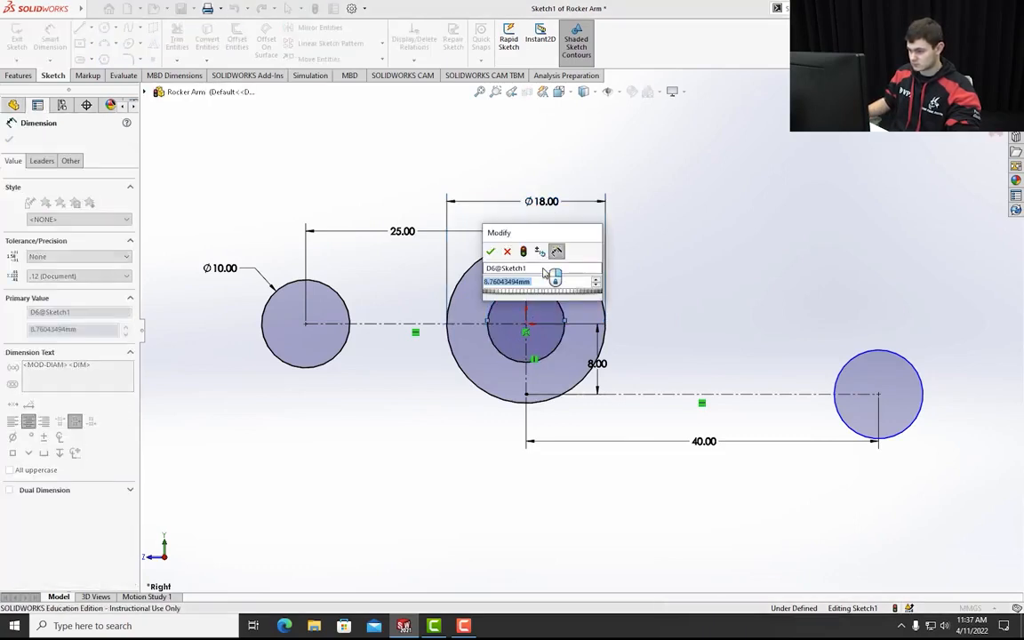
type("10")
key("Return")
key("Escape")
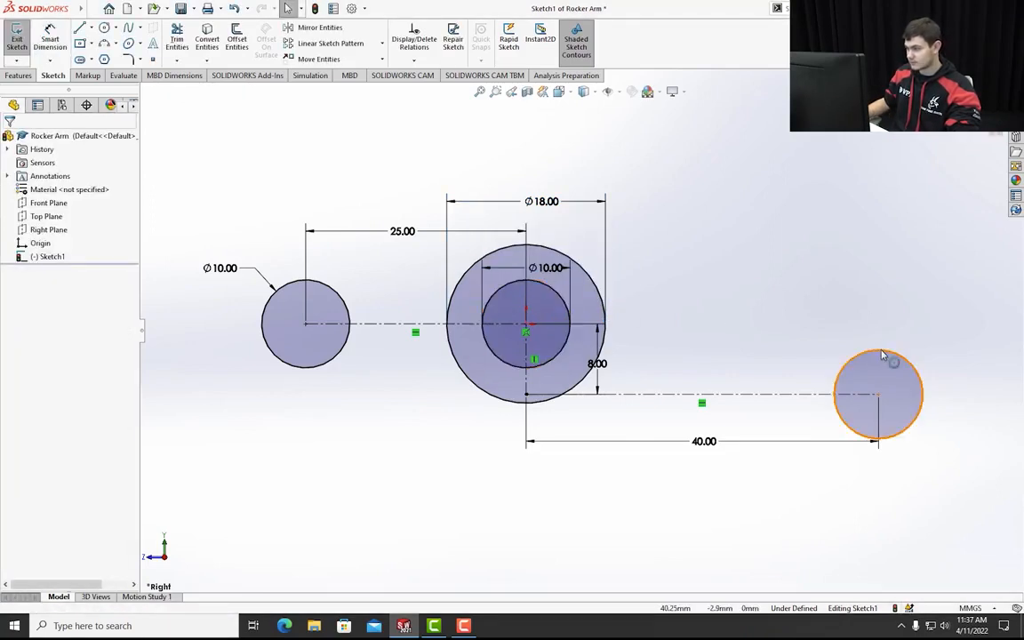
- Dimension the lower-right circle's diameter to 11 mm
key("d")
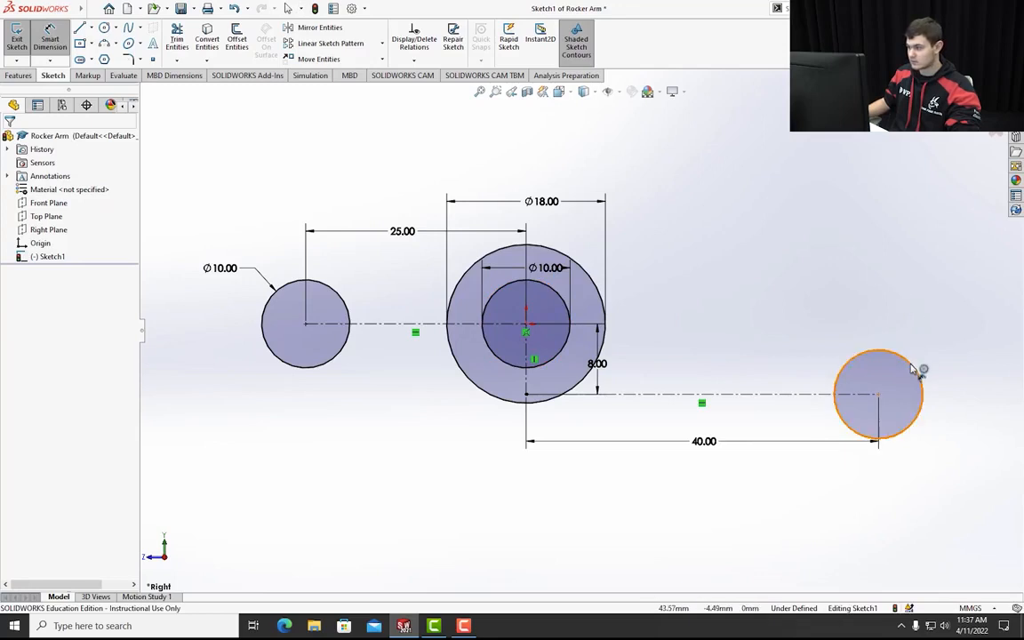
left_click(916, 367)
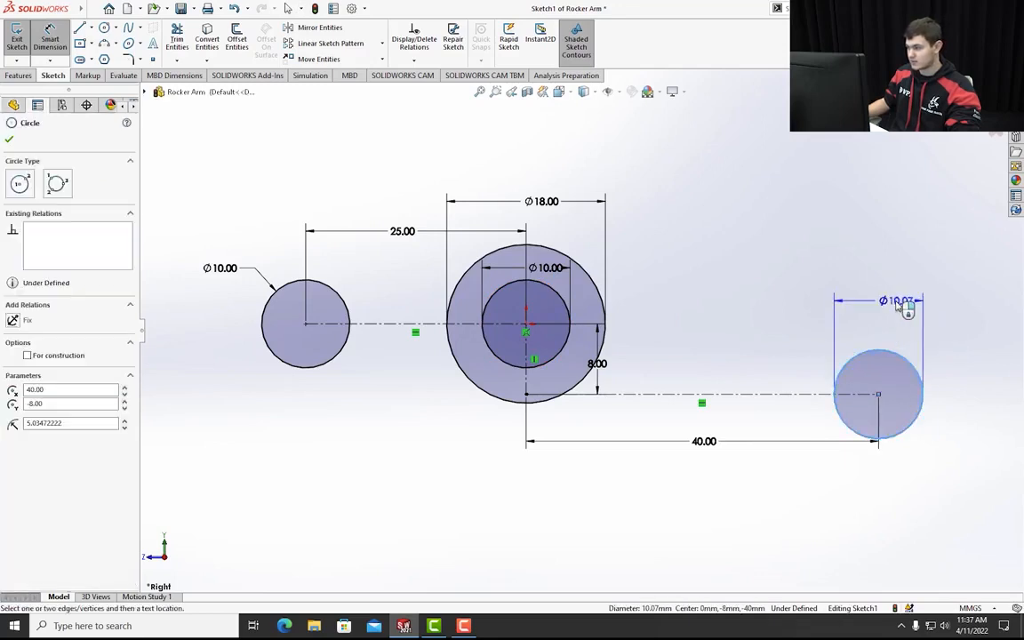
left_click(894, 305)
type("11")
key("Return")
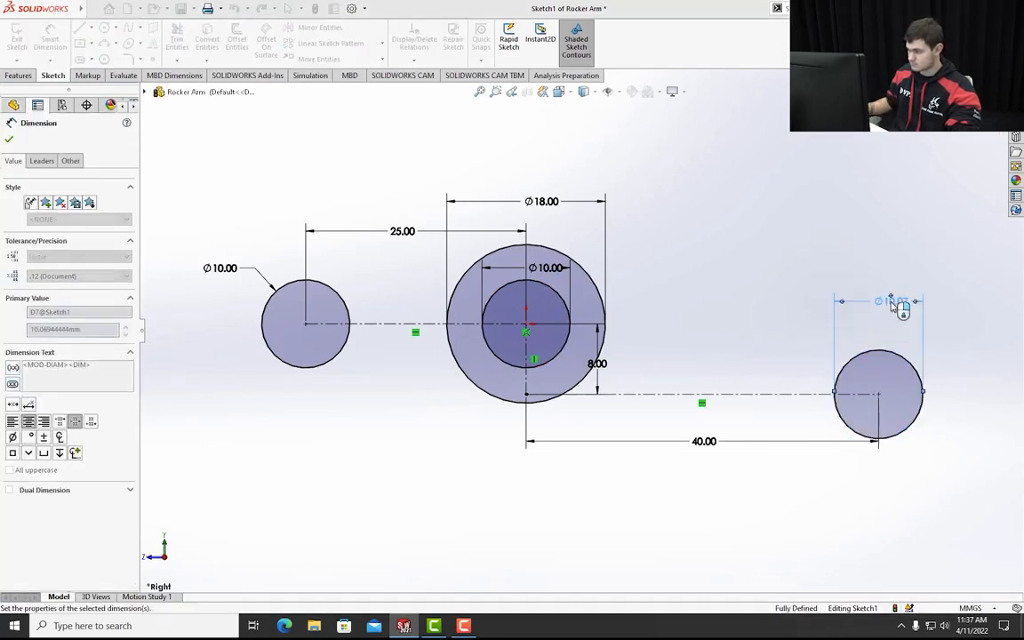
key("Escape")
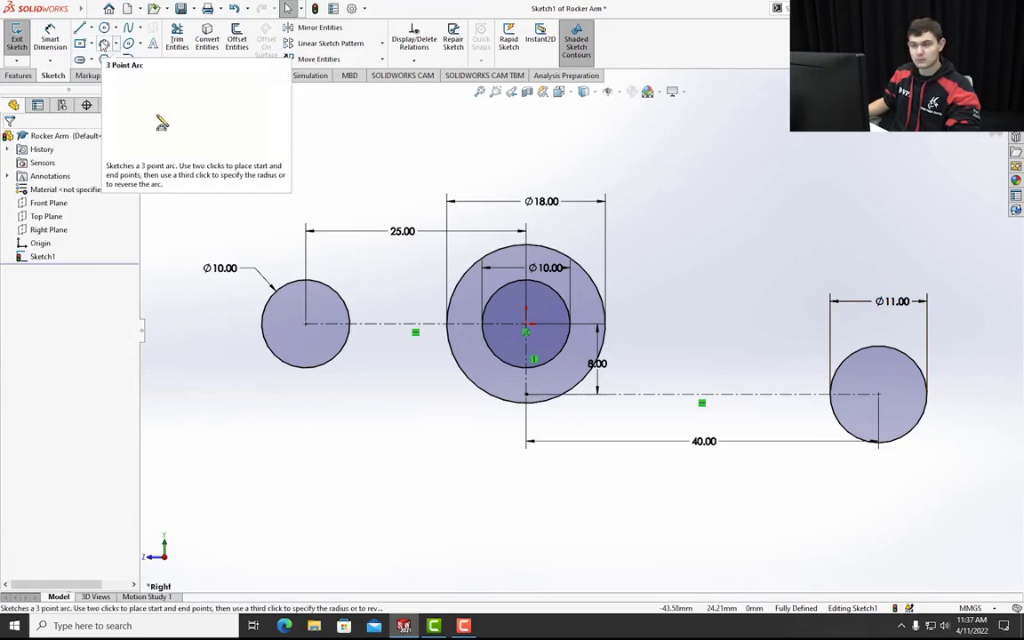
- Draw a 3 Point Arc of about 82 mm radius from the left circle's upper edge to the right circle's, touching the top of the 18 mm circle
left_click(104, 44)
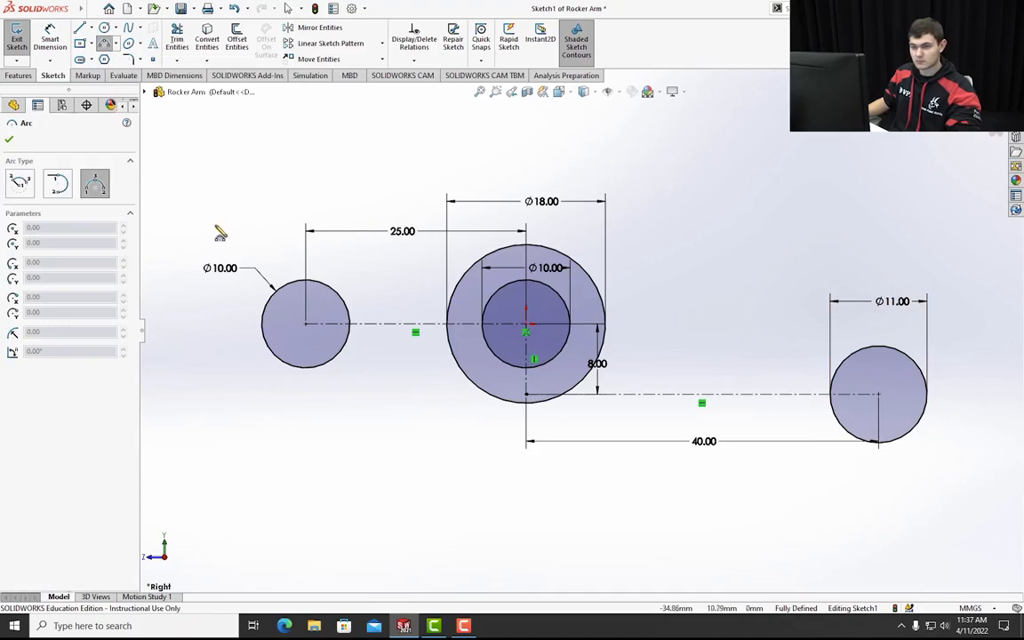
left_click(295, 291)
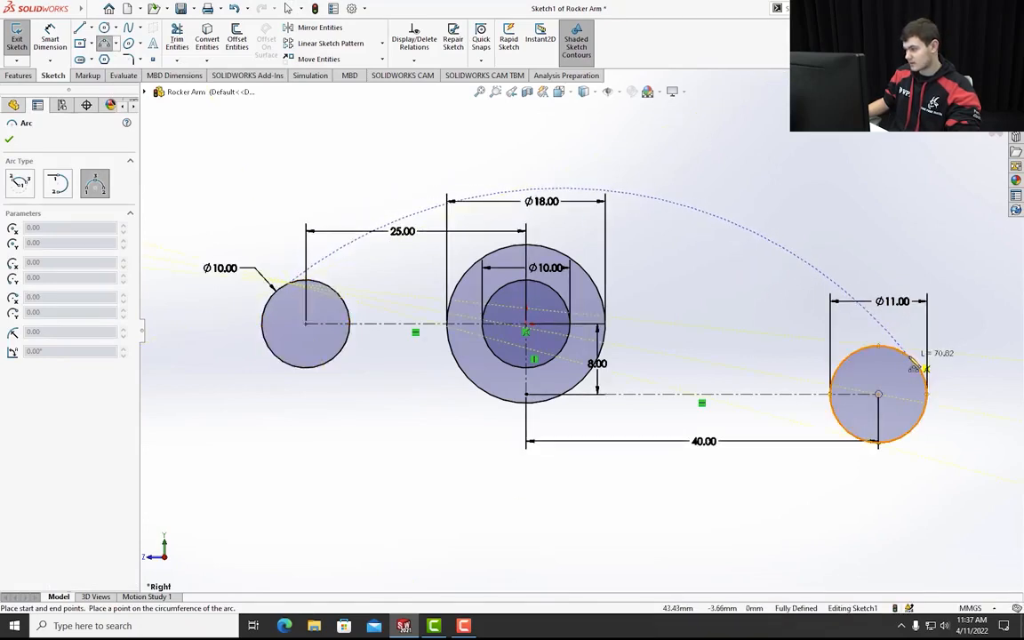
left_click(913, 363)
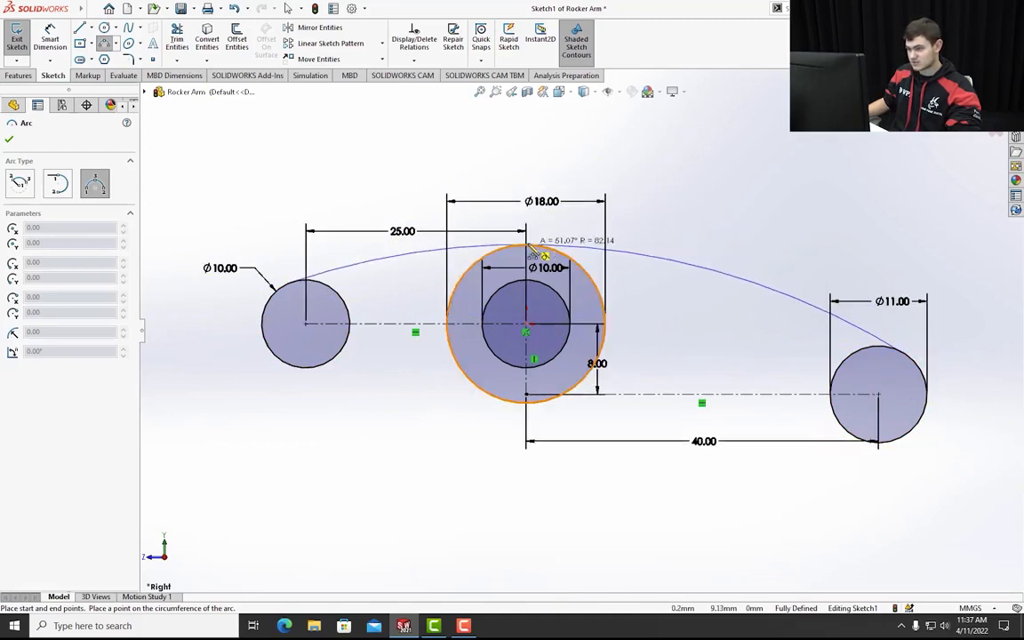
left_click(529, 242)
key("Escape")
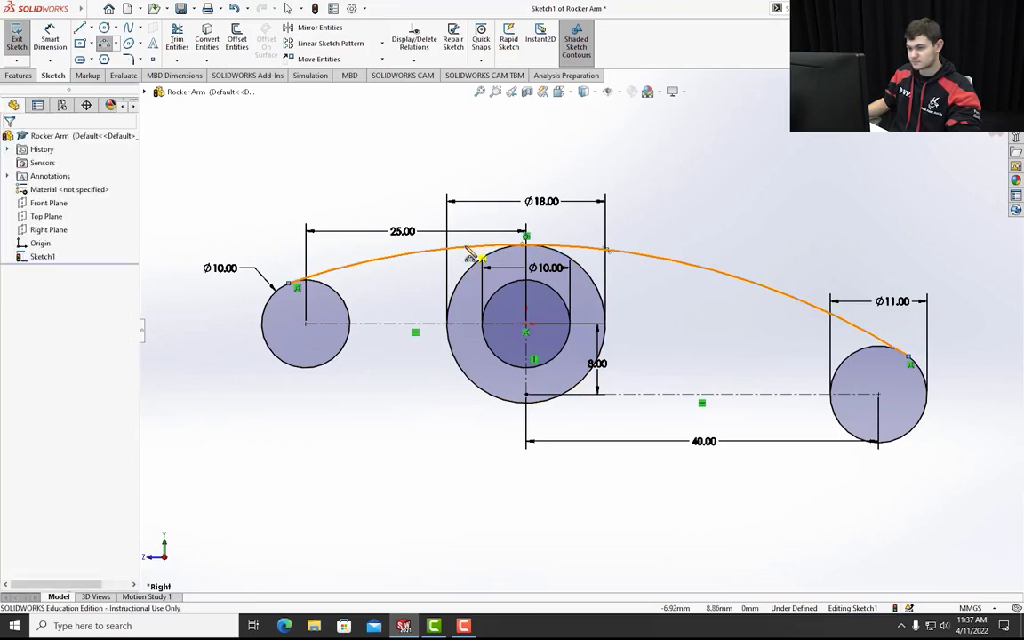
key("Escape")
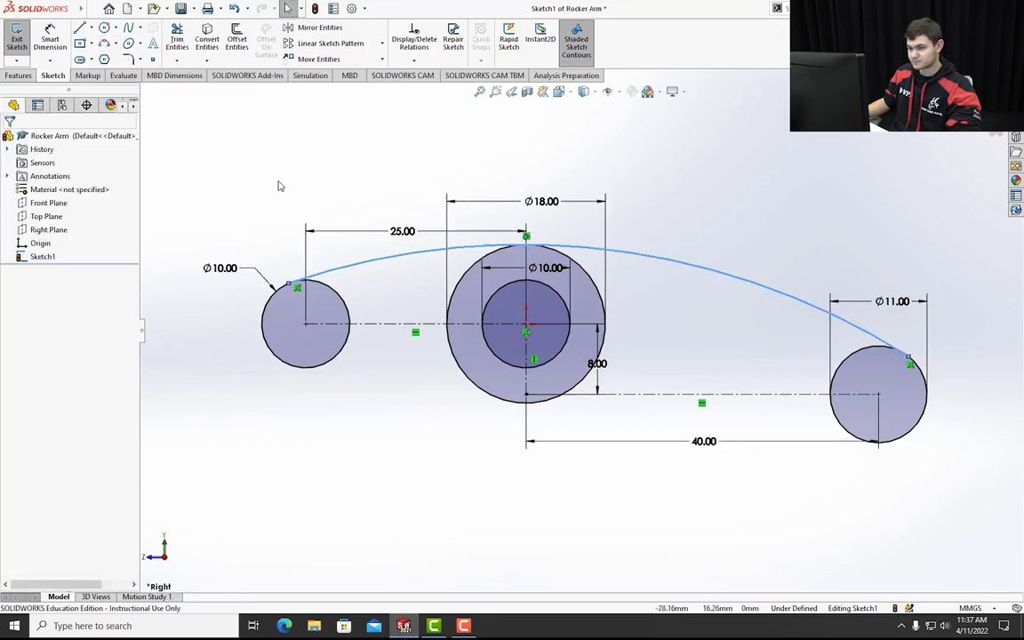
- Draw an upward-bulging 3 Point Arc from the bottom of the left circle to the lower-left edge of the 18 mm circle
left_click(104, 44)
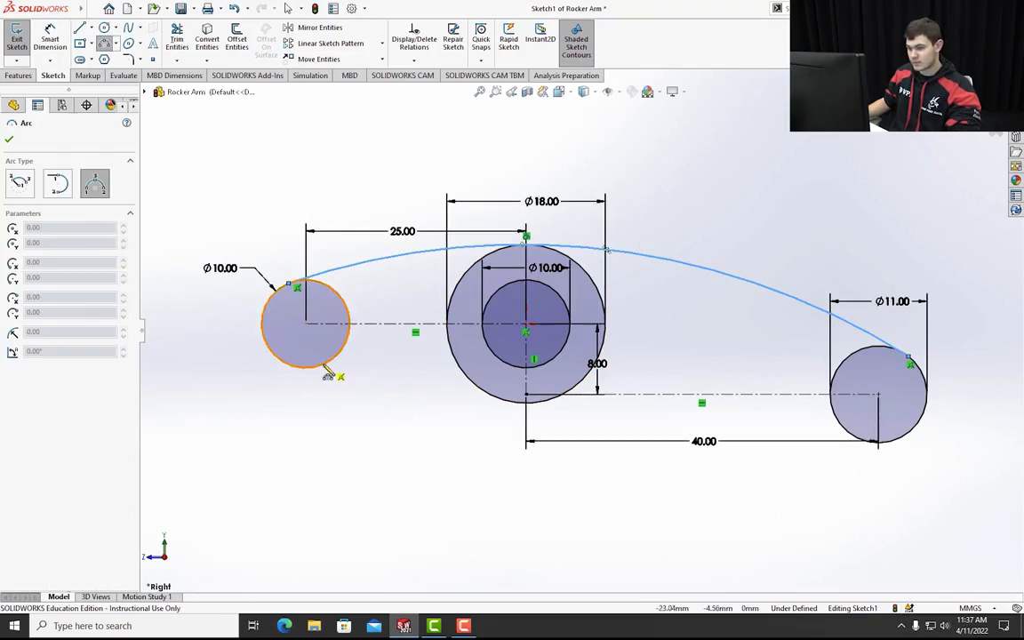
left_click(309, 367)
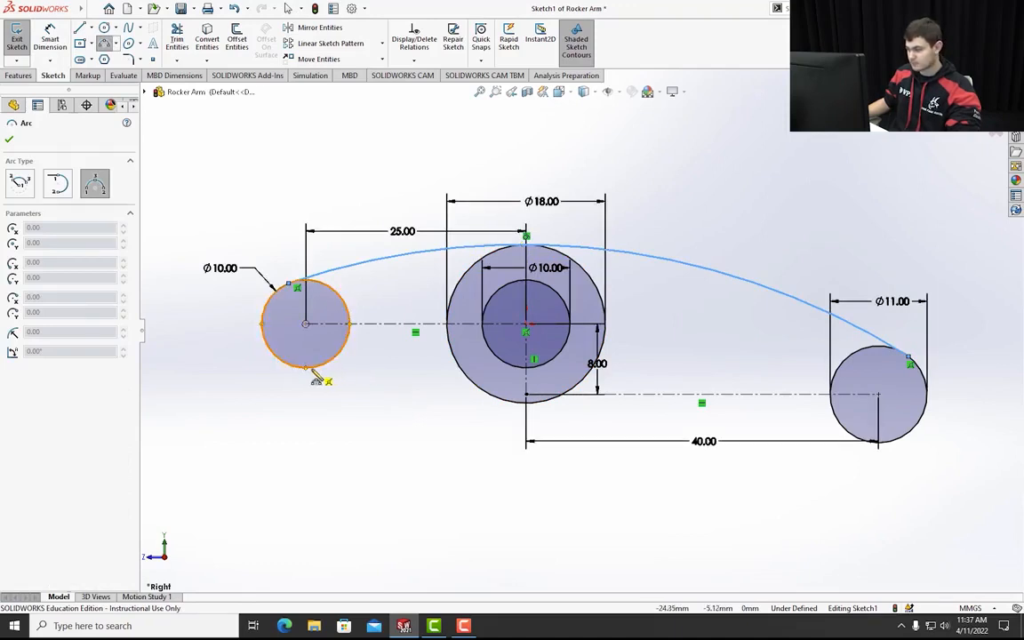
left_click(504, 407)
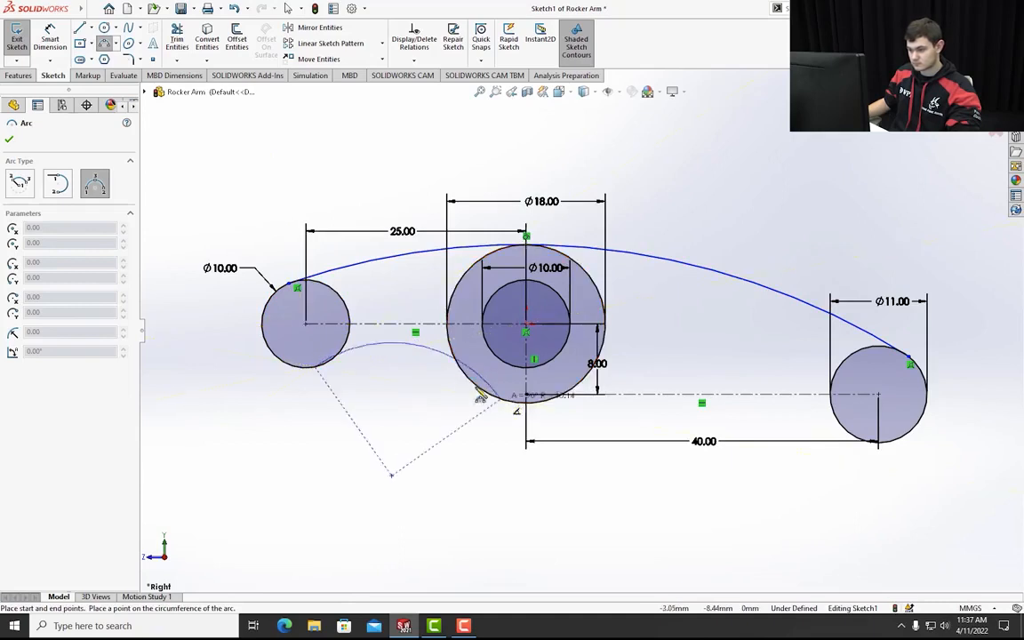
left_click(416, 373)
key("Escape")
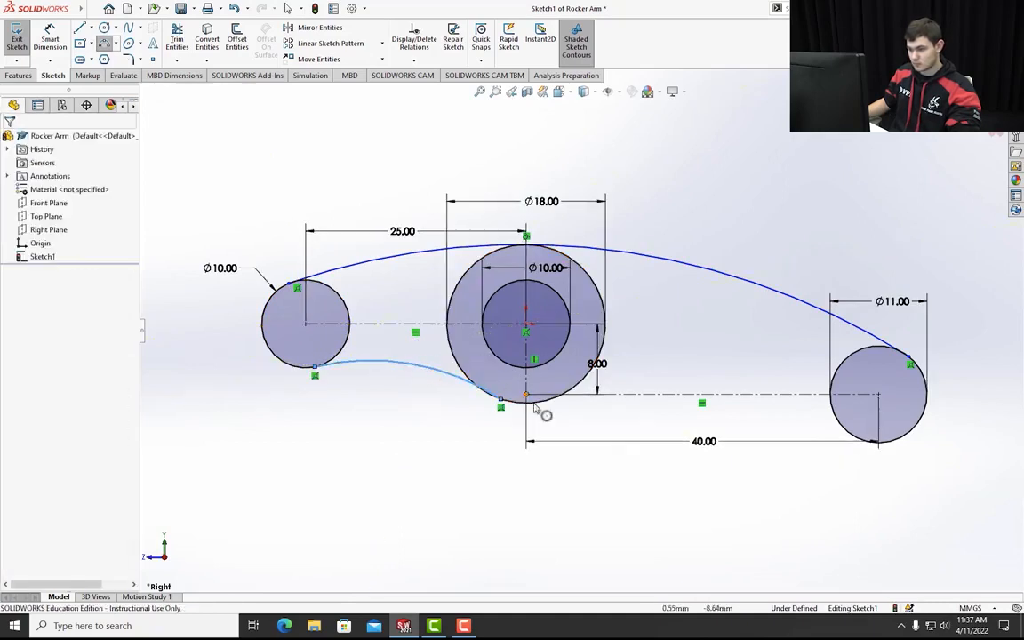
- Draw an upward-bulging 3 Point Arc from the lower-right edge of the 18 mm circle to the right circle's lower-left edge
left_click(102, 52)
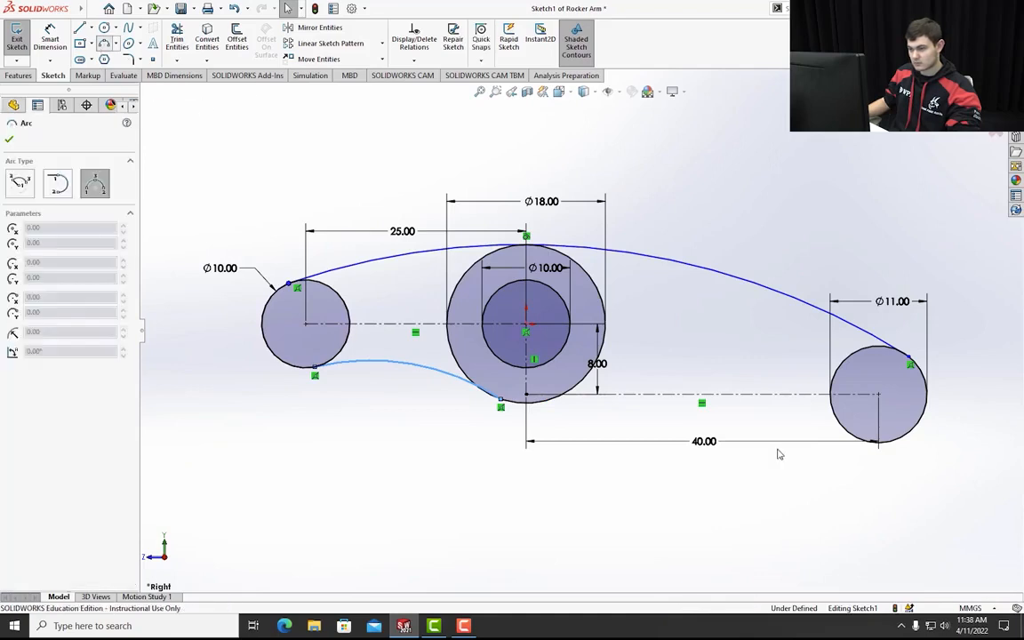
left_click(852, 434)
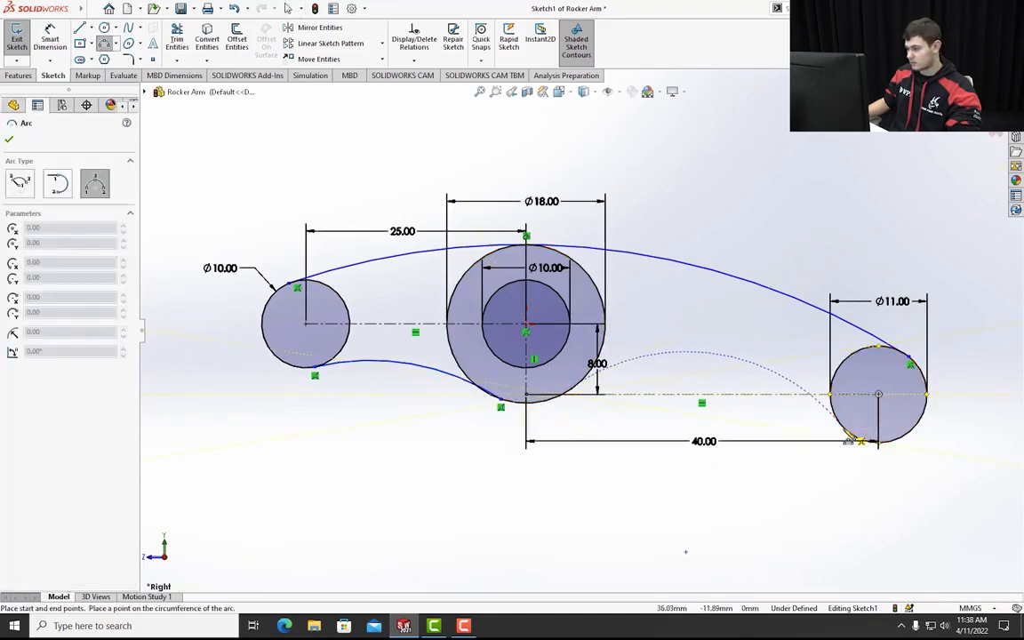
left_click(734, 383)
key("Escape")
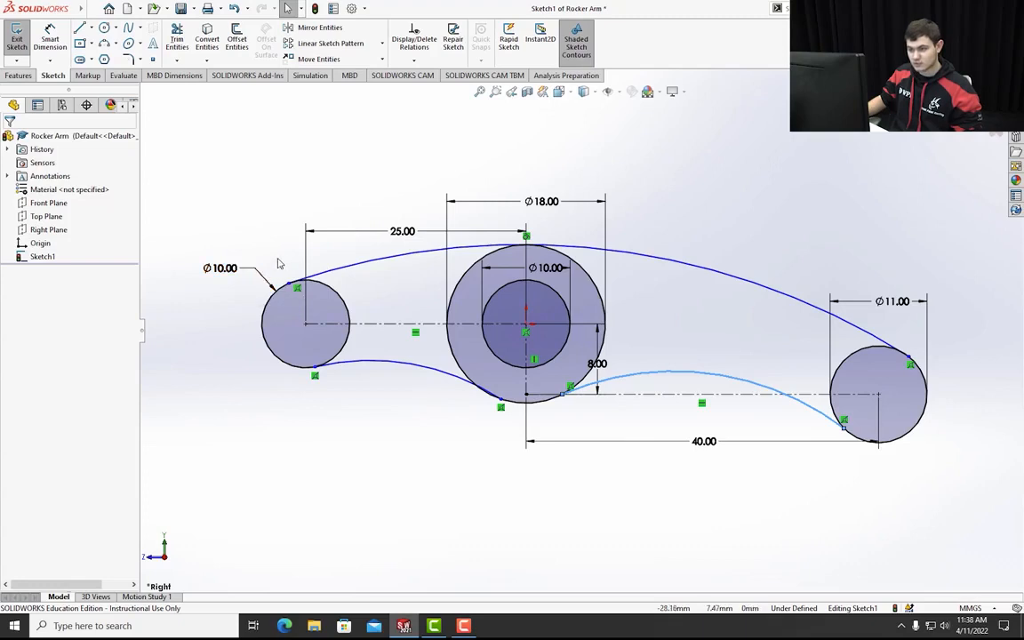
left_click(339, 297)
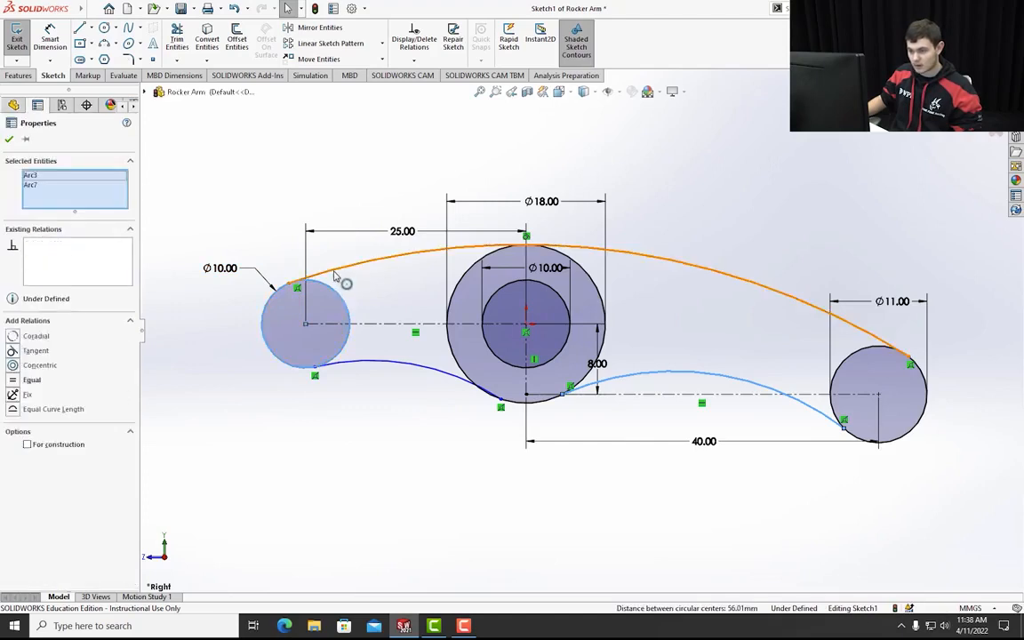
left_click(335, 274, "ctrl")
left_click(336, 277, "ctrl")
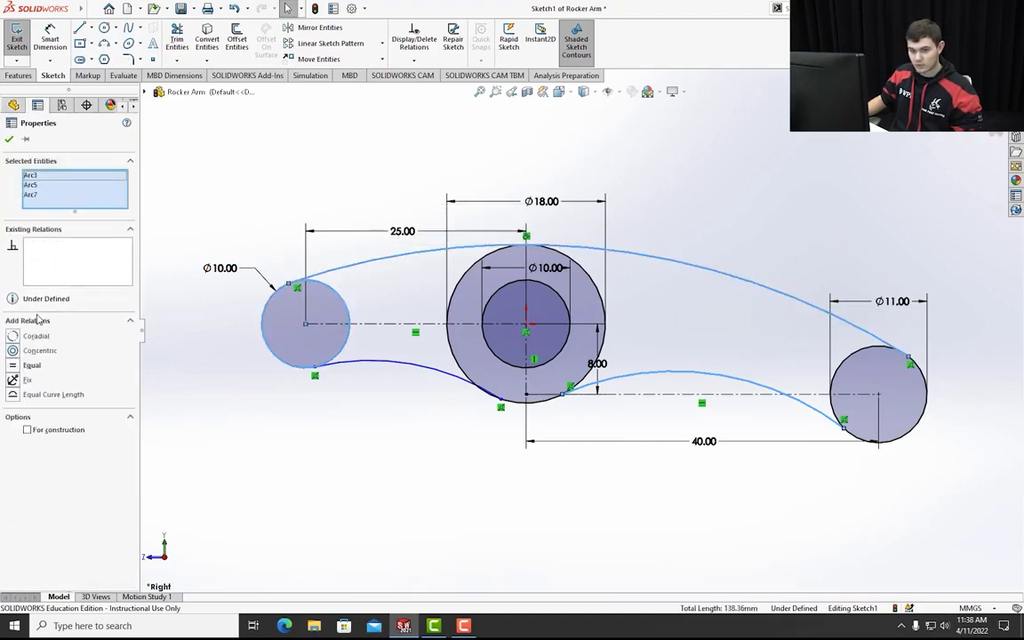
left_click(9, 139)
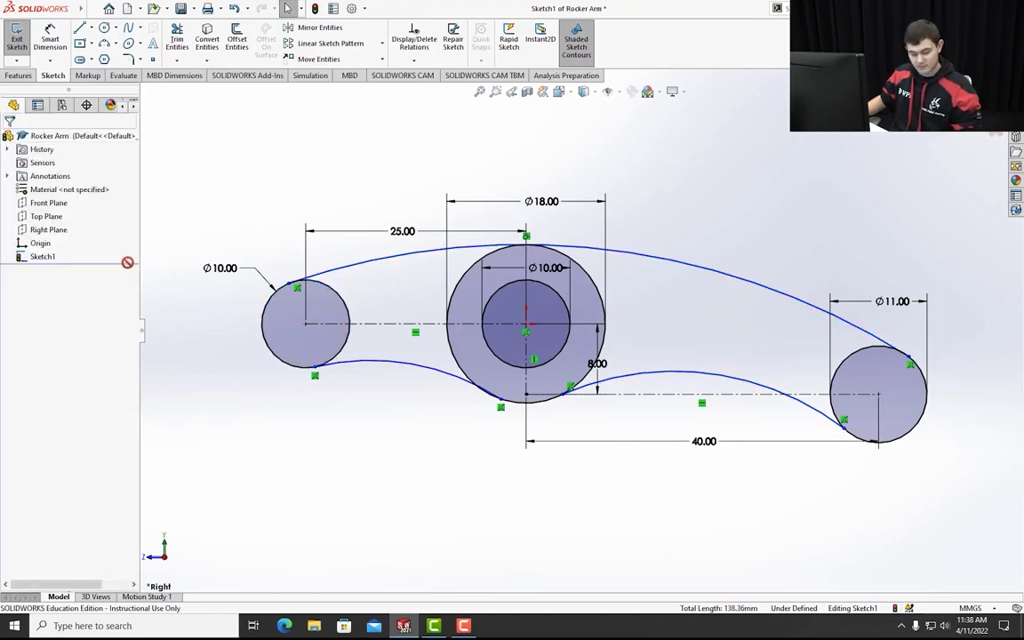
- Make the long upper arc tangent to the left circle
left_click(332, 292)
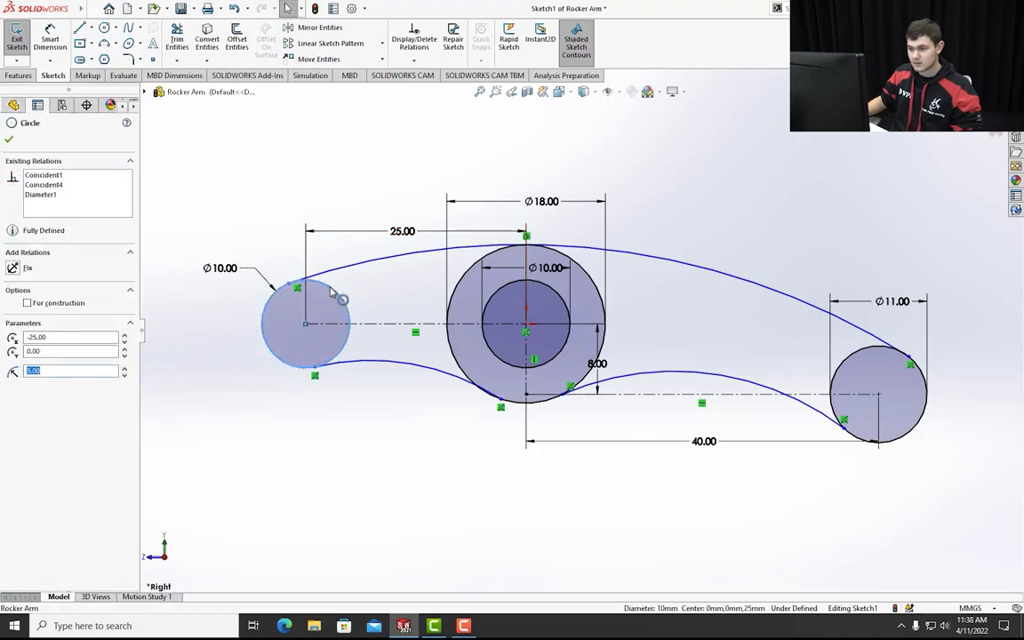
left_click(338, 276, "ctrl")
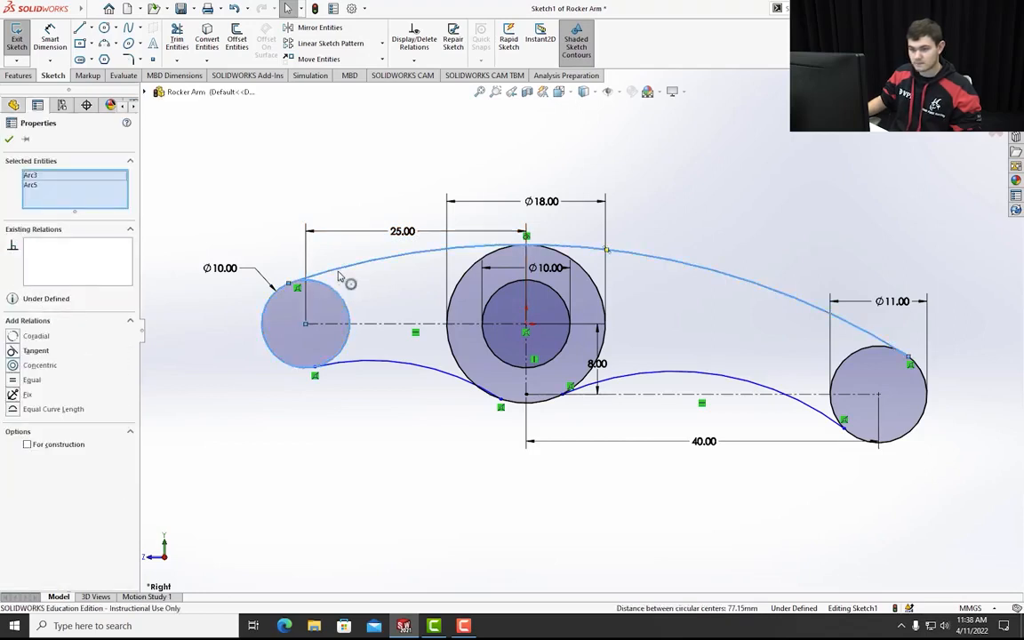
left_click(34, 350)
left_click(9, 139)
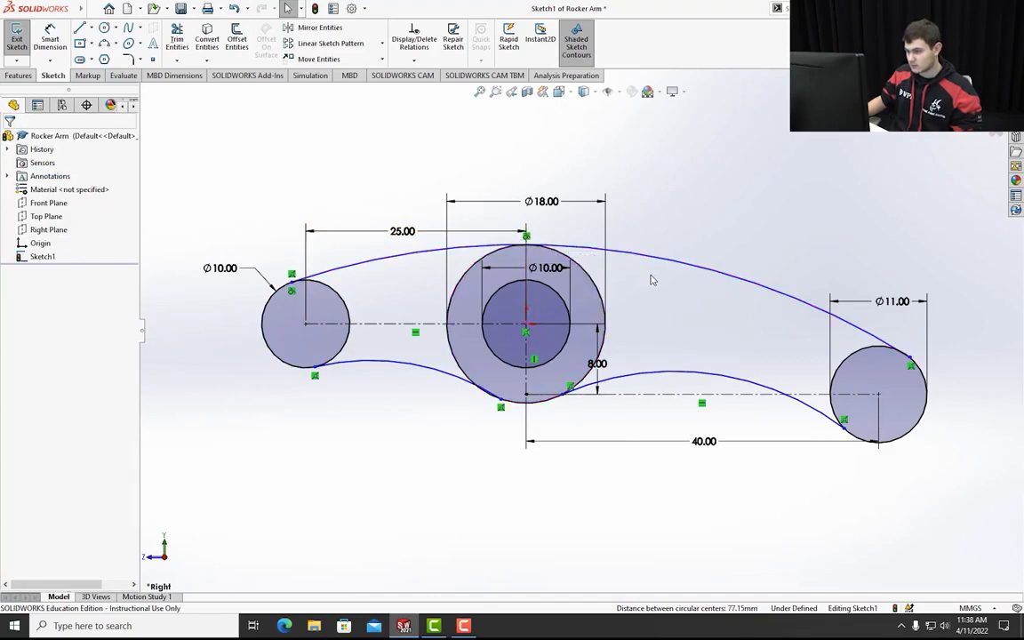
- Make the long upper arc tangent to the right circle
left_click(885, 345)
left_click(889, 349, "ctrl")
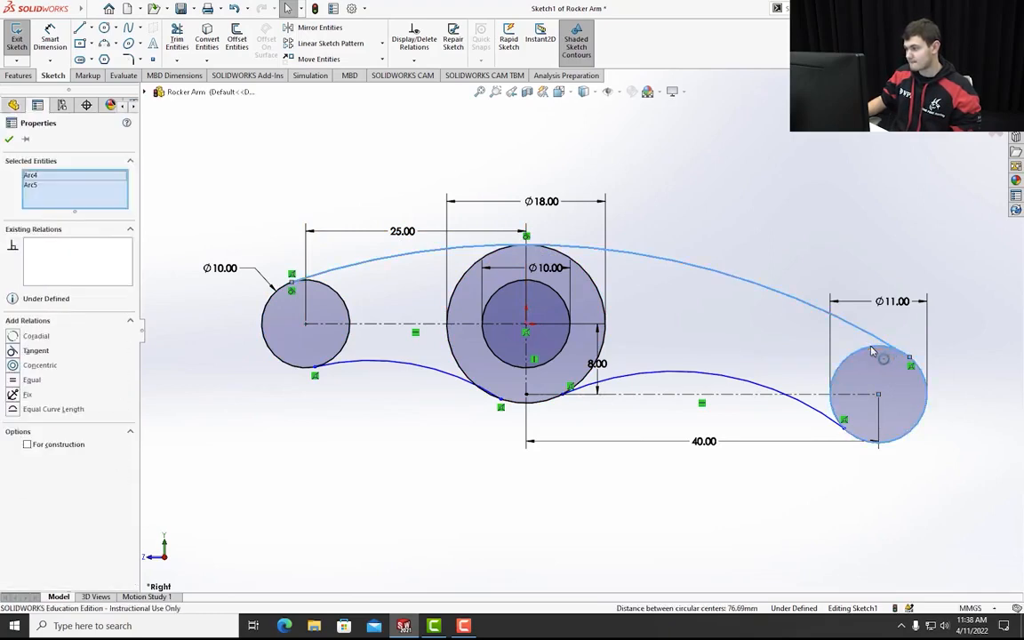
left_click(13, 351)
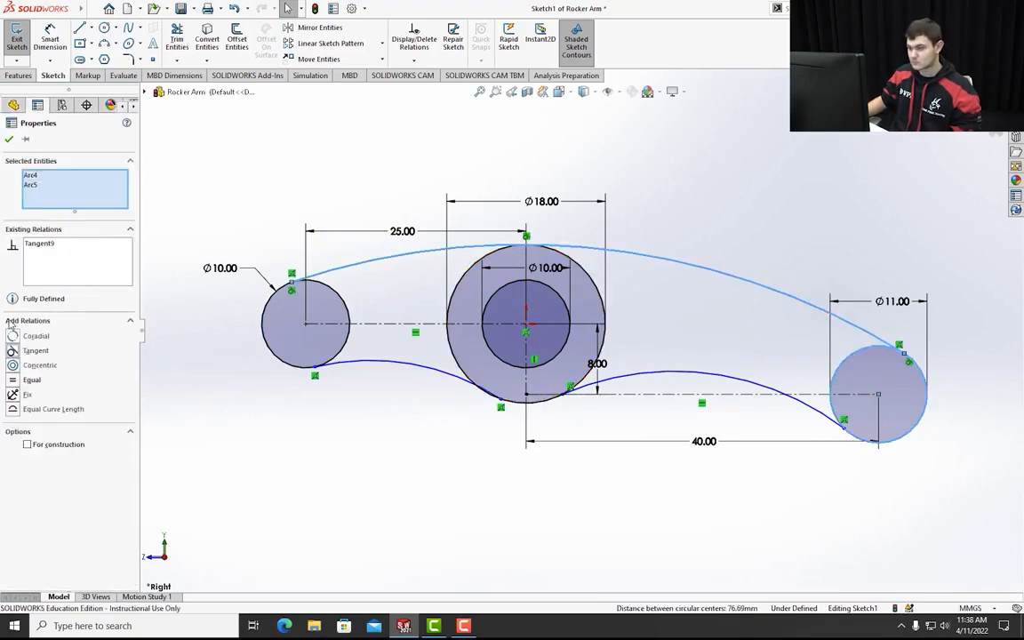
- Make the lower-left arc tangent to the left 10 mm circle
left_click(8, 140)
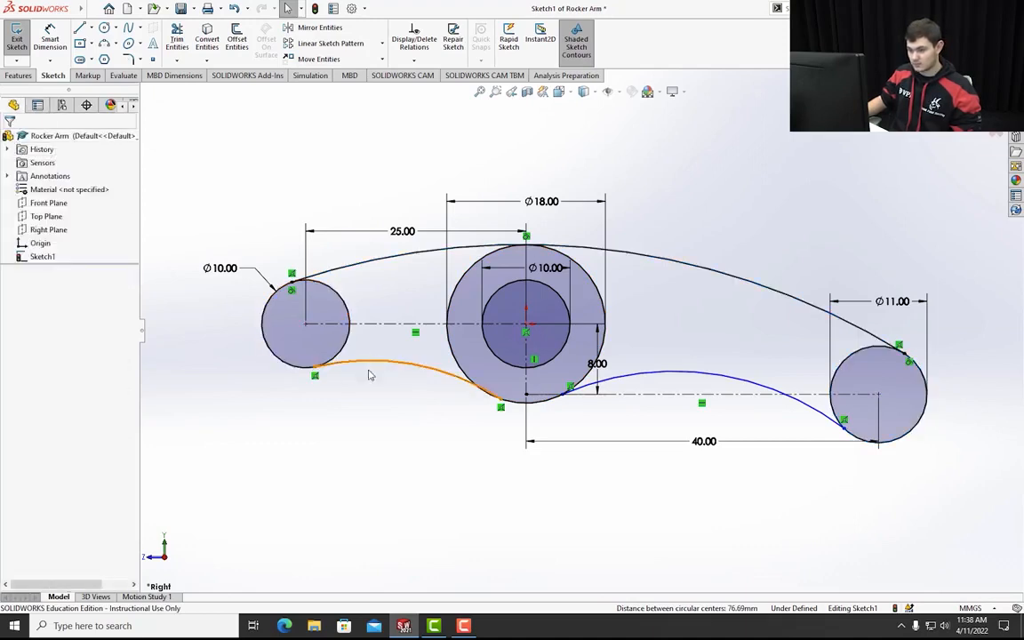
left_click(295, 370)
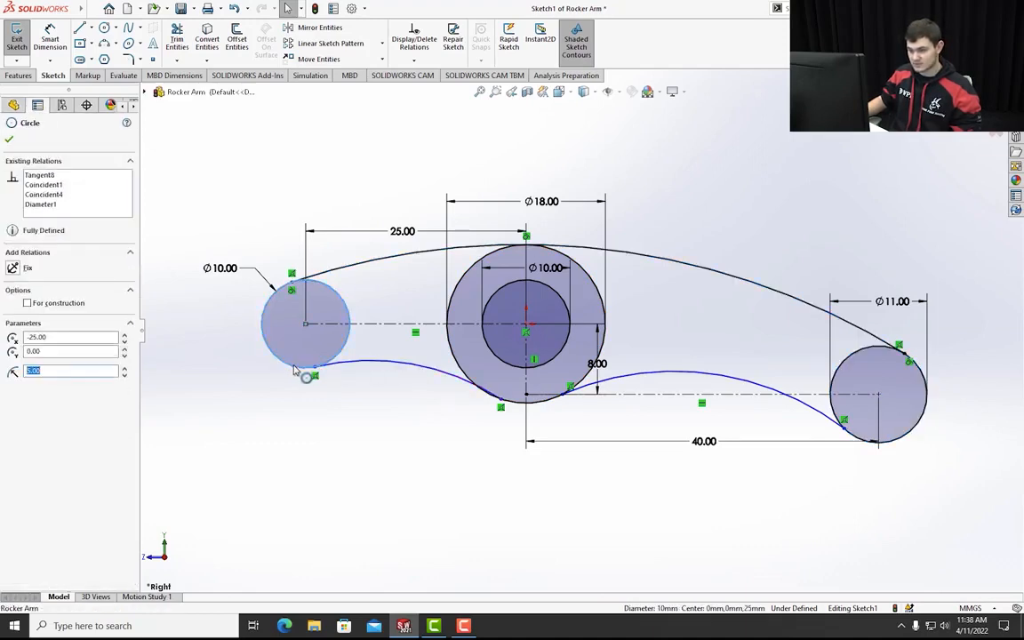
left_click(352, 362)
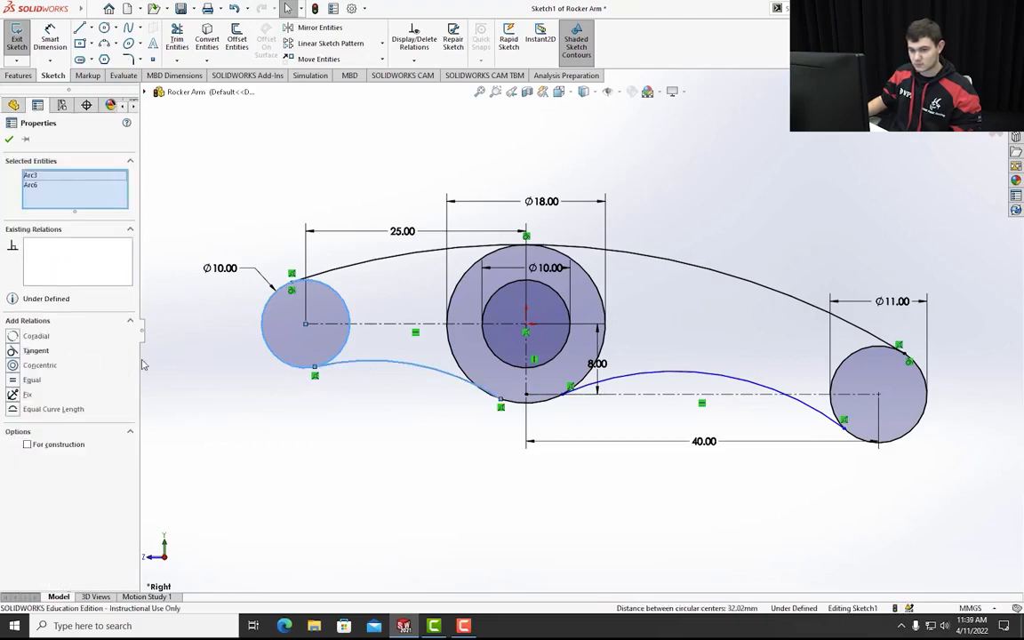
left_click(18, 350)
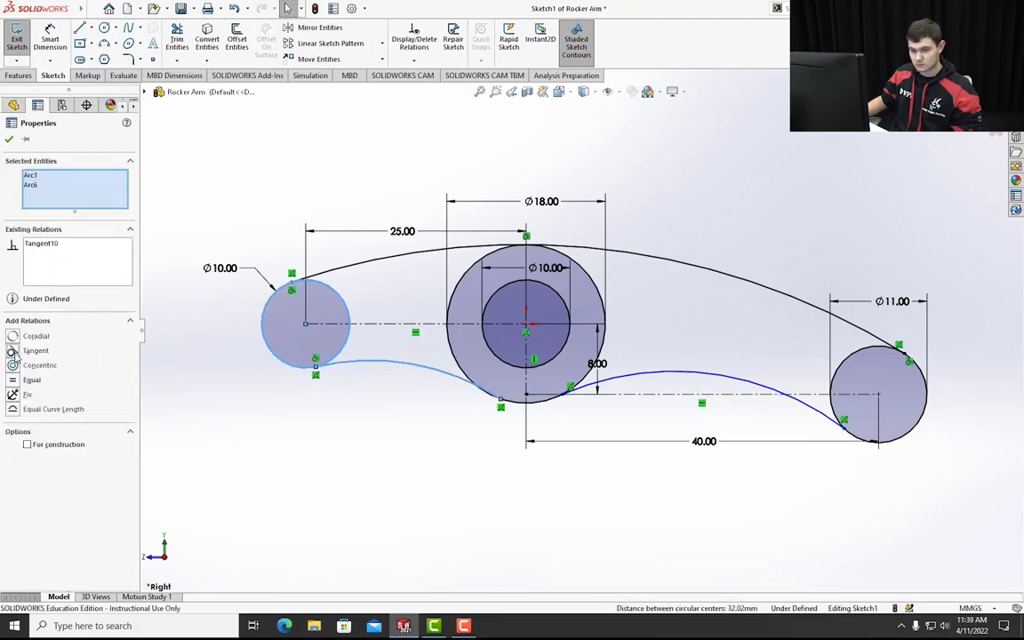
left_click(463, 382)
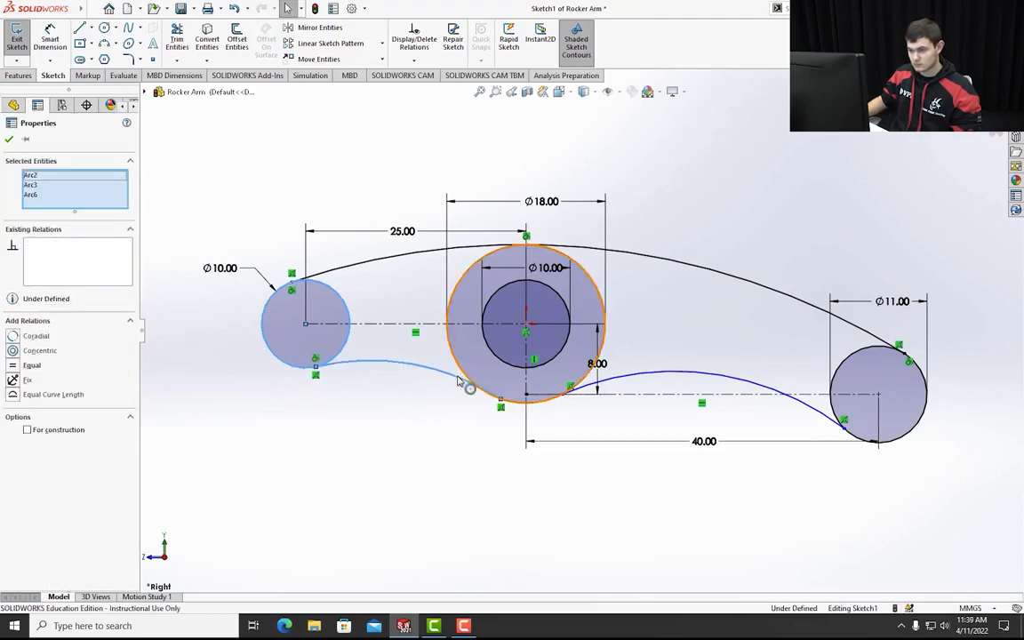
left_click(10, 139)
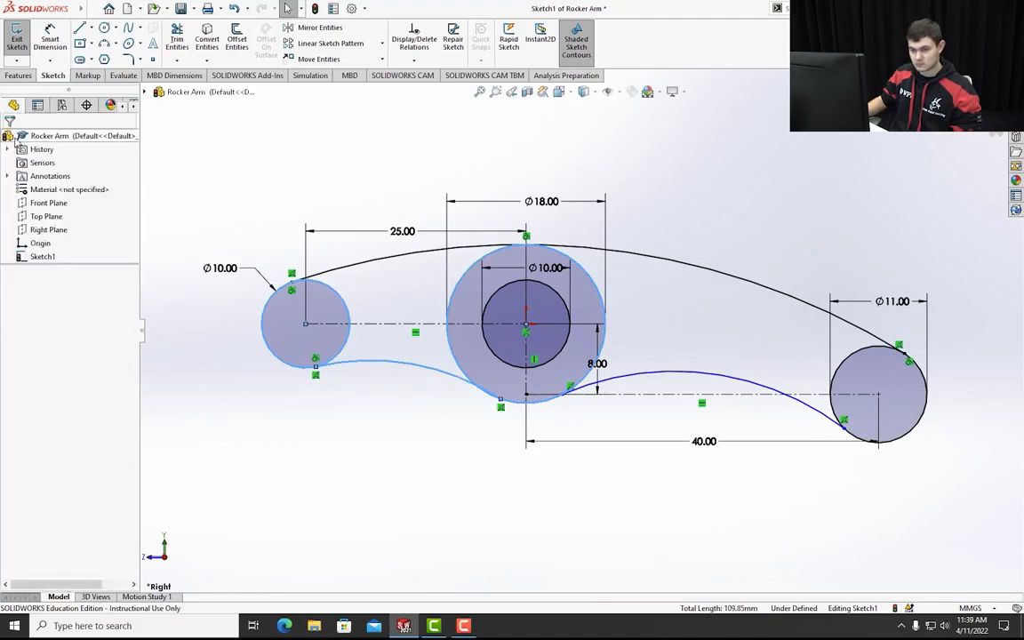
- Make the lower-left arc tangent to the central 18 mm circle
left_click(457, 365)
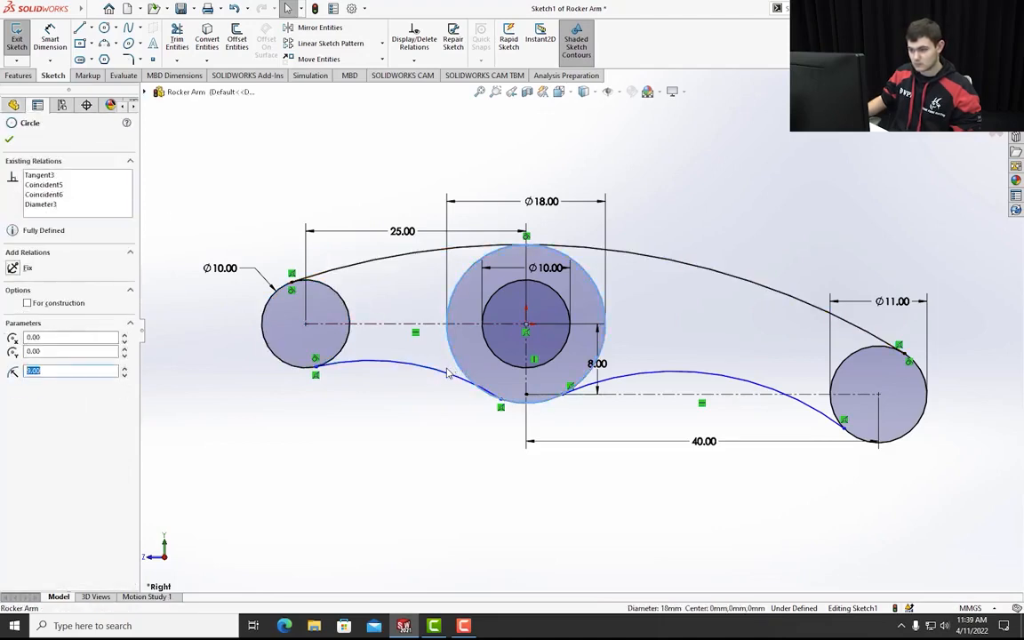
left_click(447, 374)
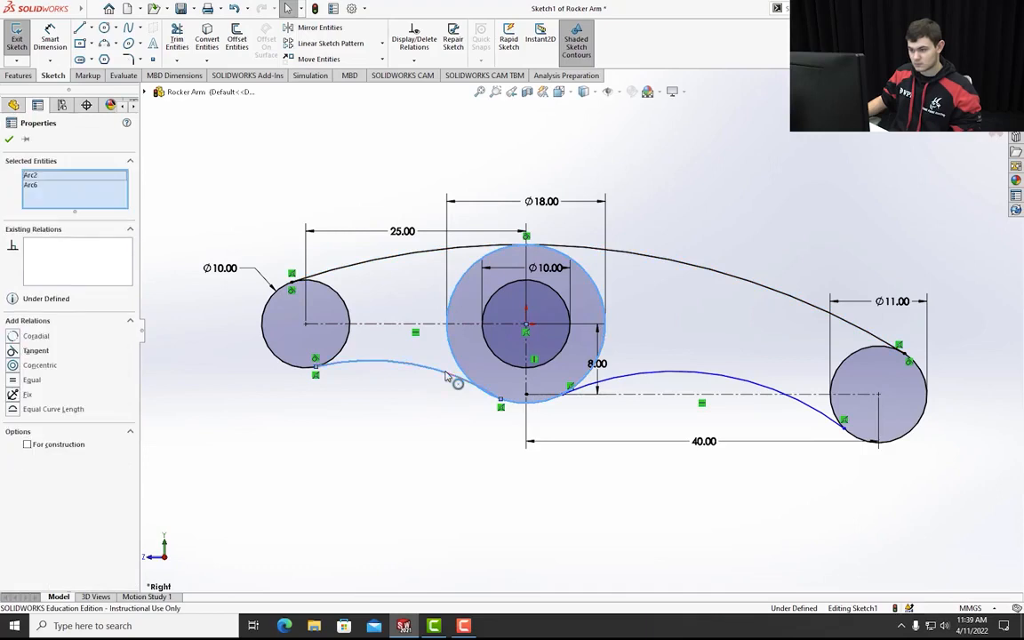
left_click(12, 351)
left_click(456, 427)
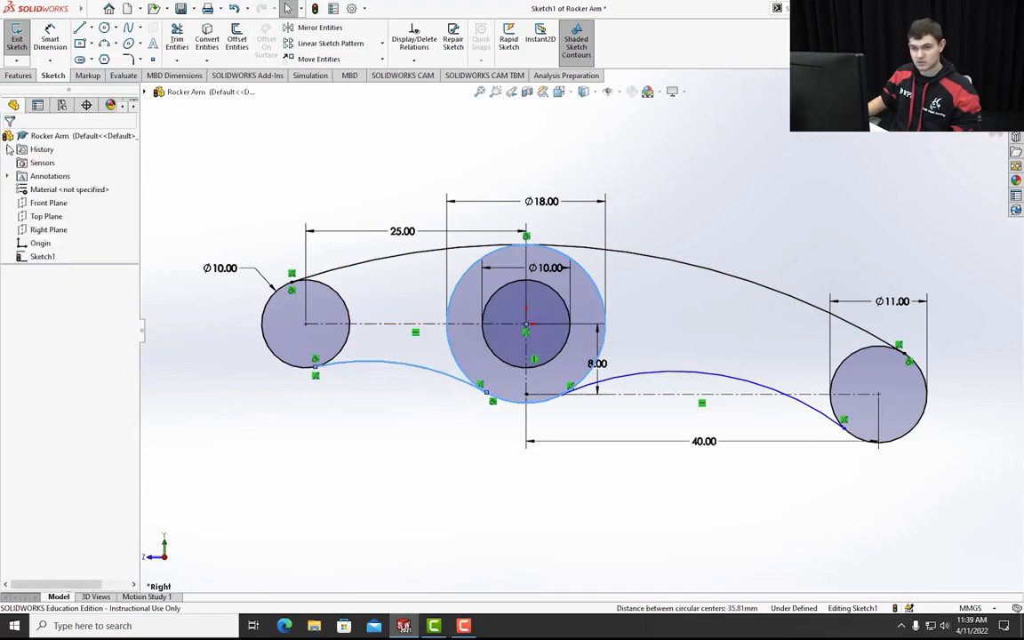
- Make the lower-right arc tangent to the central 18 mm circle
left_click(613, 381)
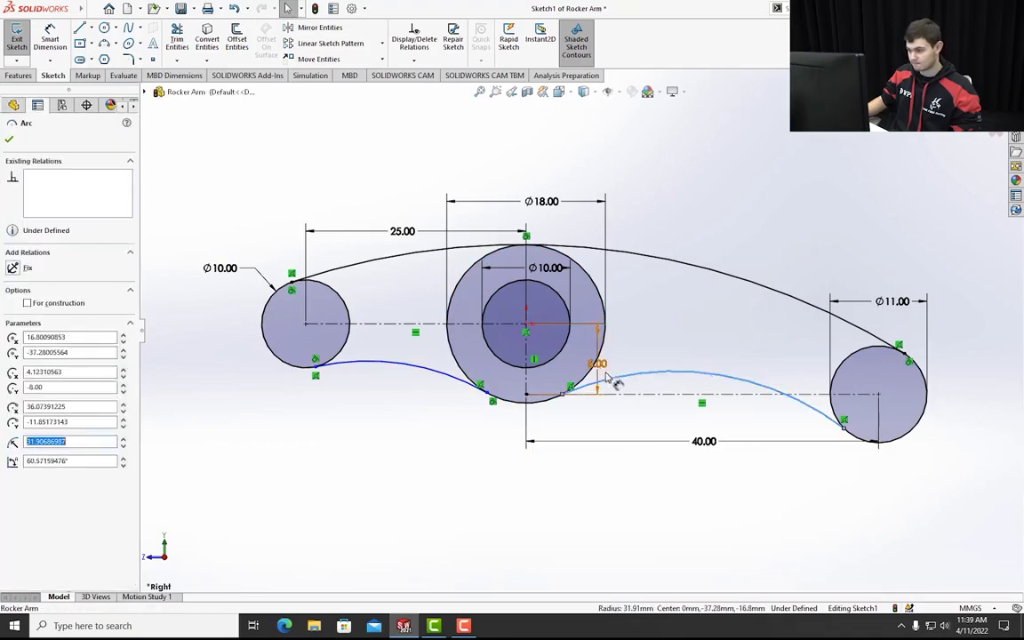
left_click(579, 384)
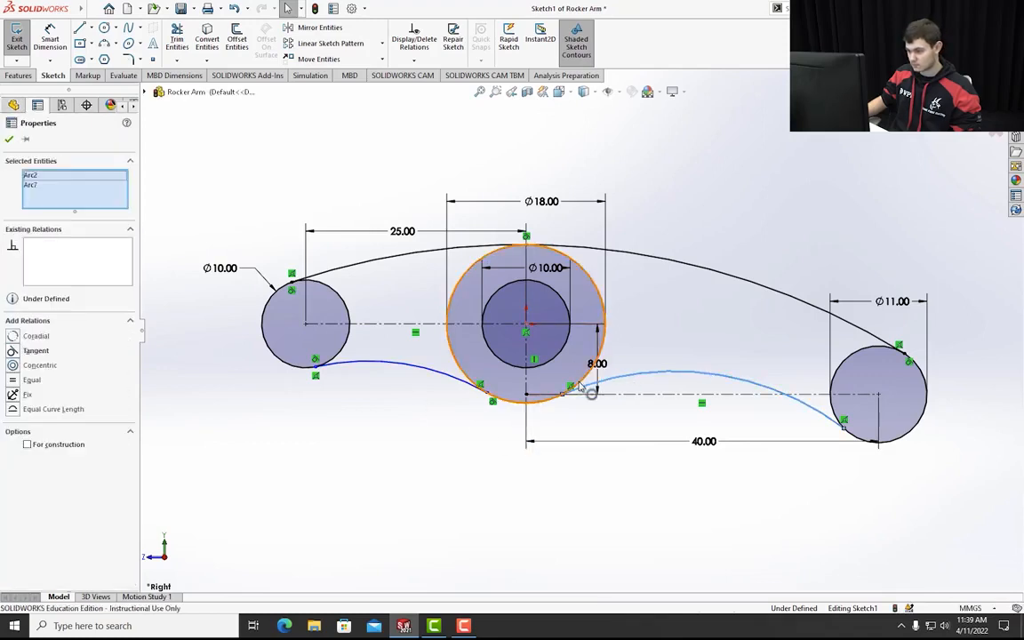
left_click(12, 351)
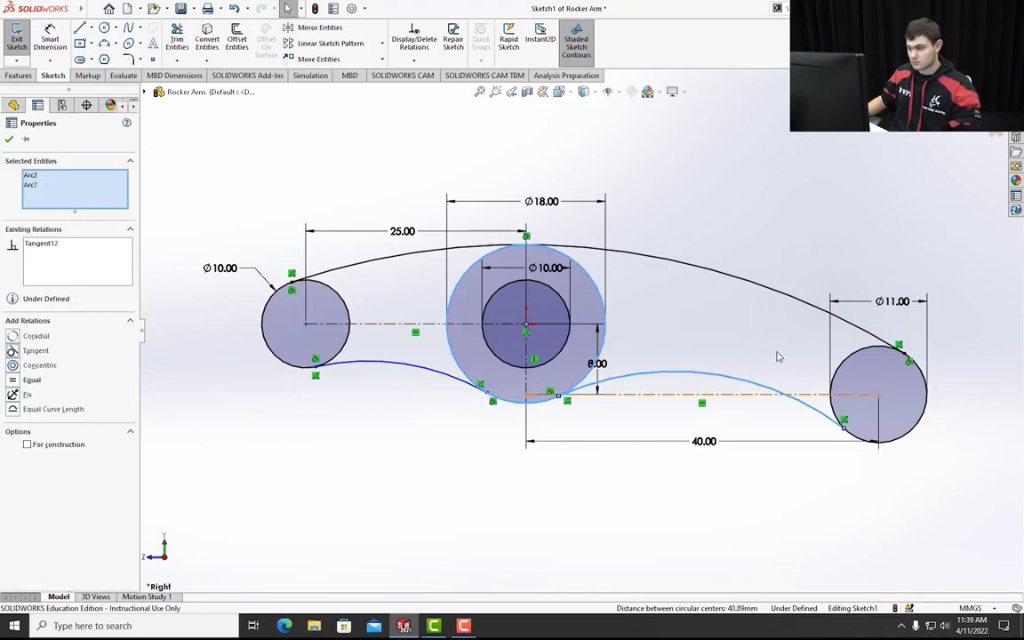
left_click(799, 377)
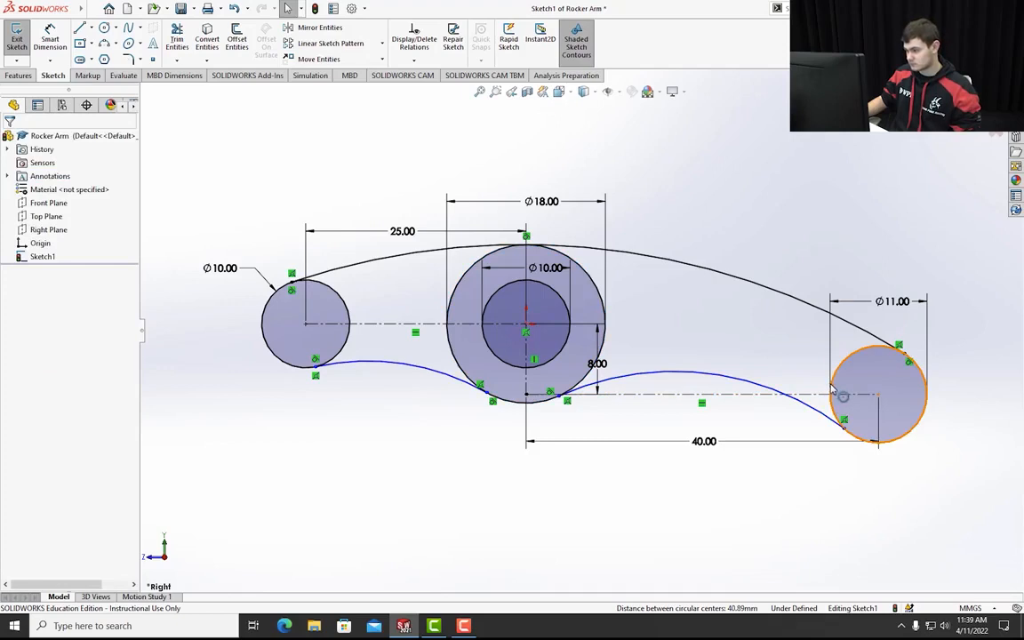
- Make the lower-right arc tangent to the right 11 mm circle
left_click(834, 391)
left_click(816, 414, "ctrl")
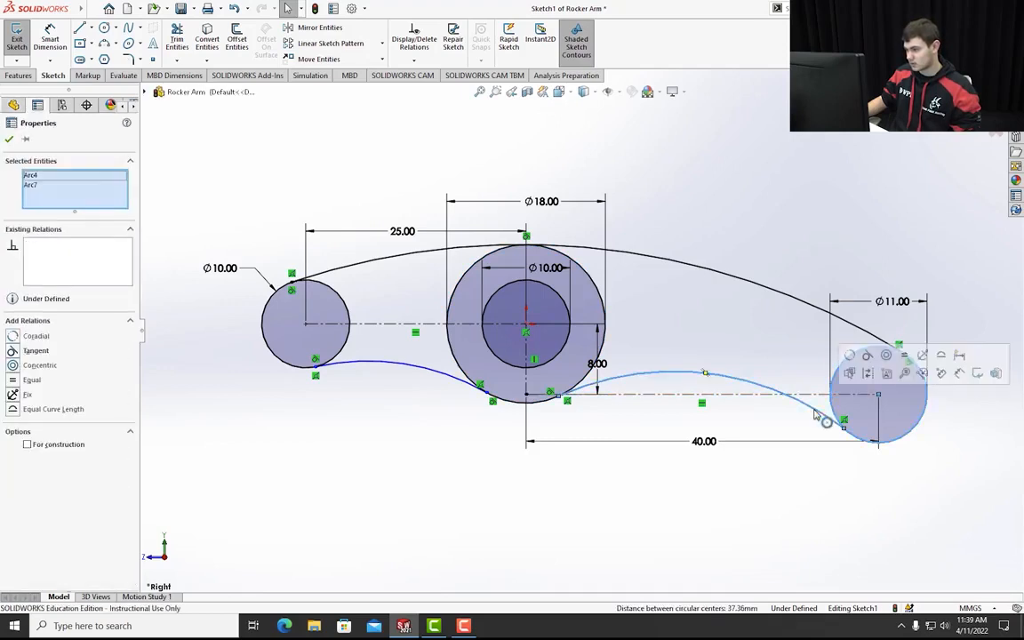
left_click(12, 352)
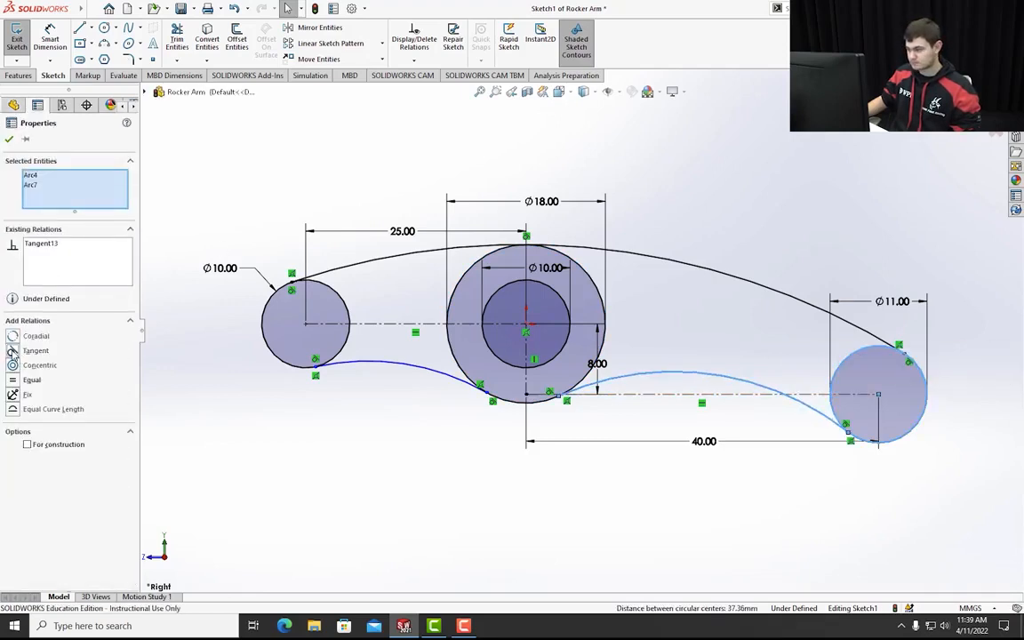
left_click(9, 141)
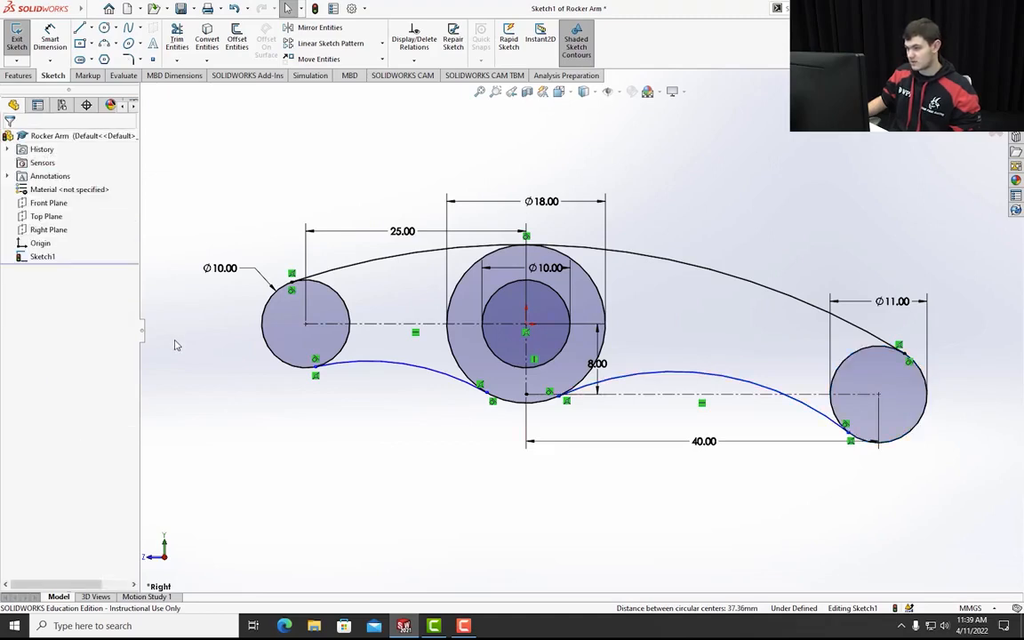
- Dimension the lower-left arc with Smart Dimension and set its radius to 20 mm
left_click(49, 40)
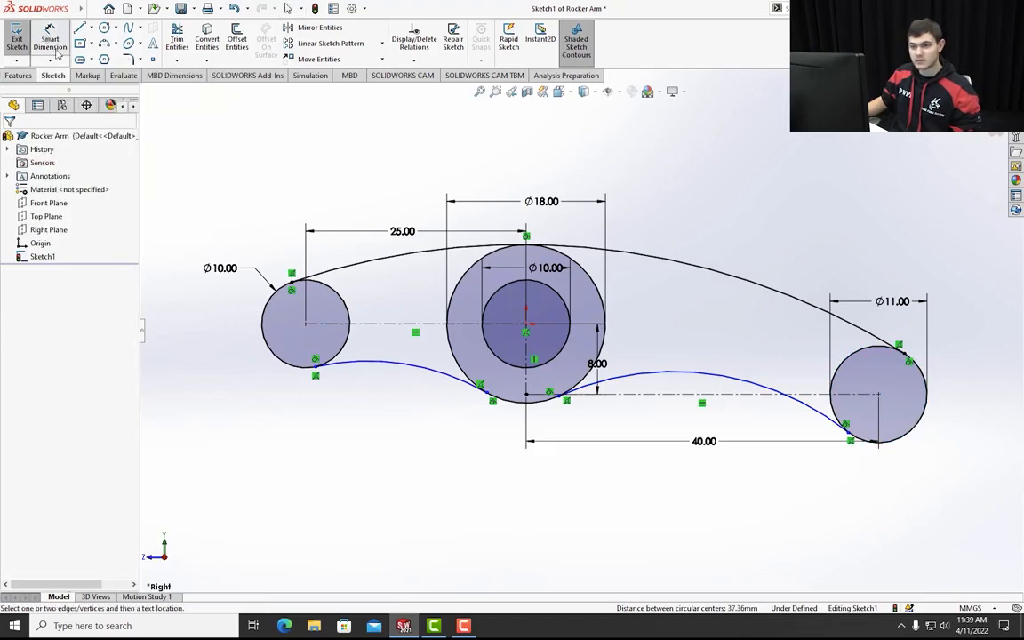
left_click(405, 365)
left_click(392, 411)
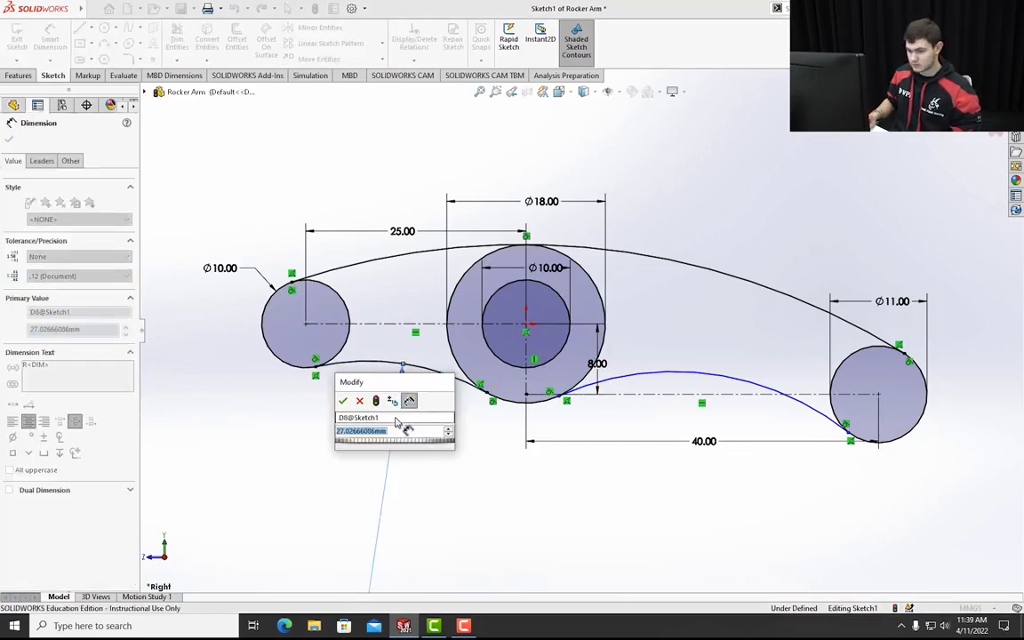
type("20")
key("Return")
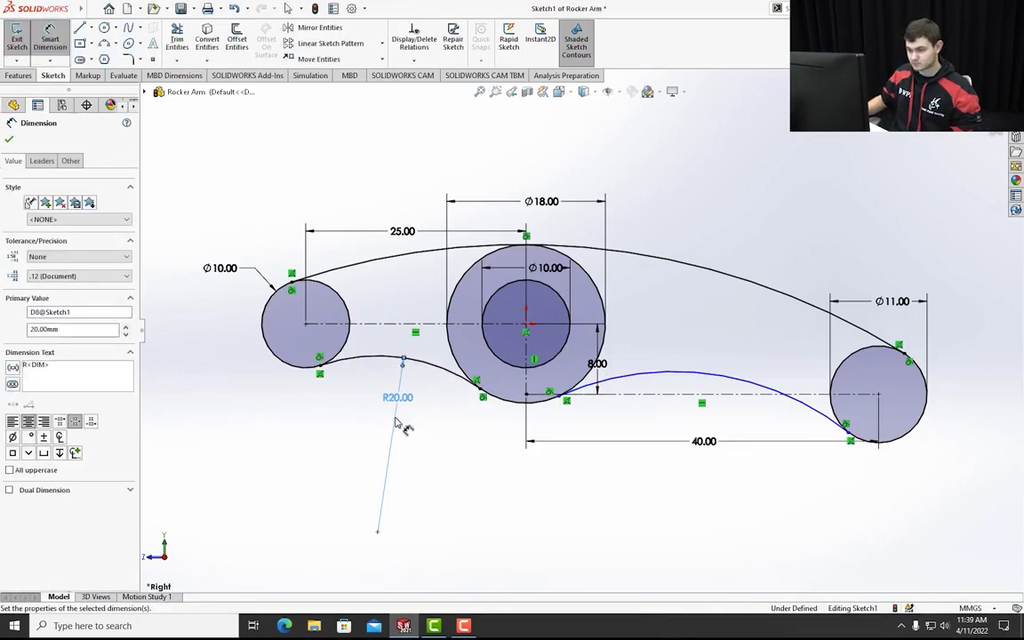
- Dimension the lower-right arc and set its radius to 30 mm
left_click(698, 372)
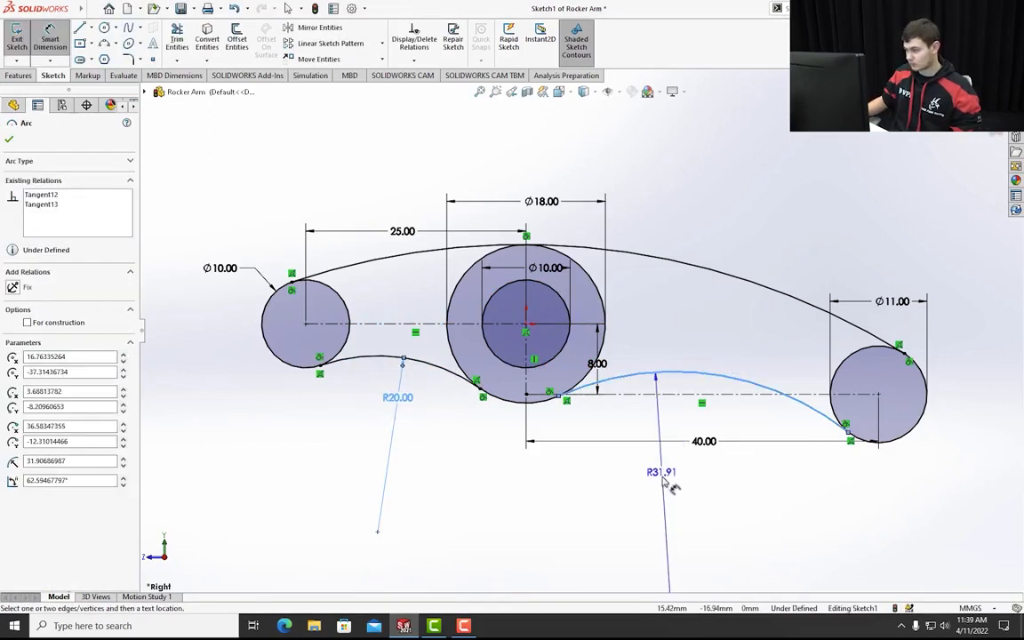
left_click(682, 478)
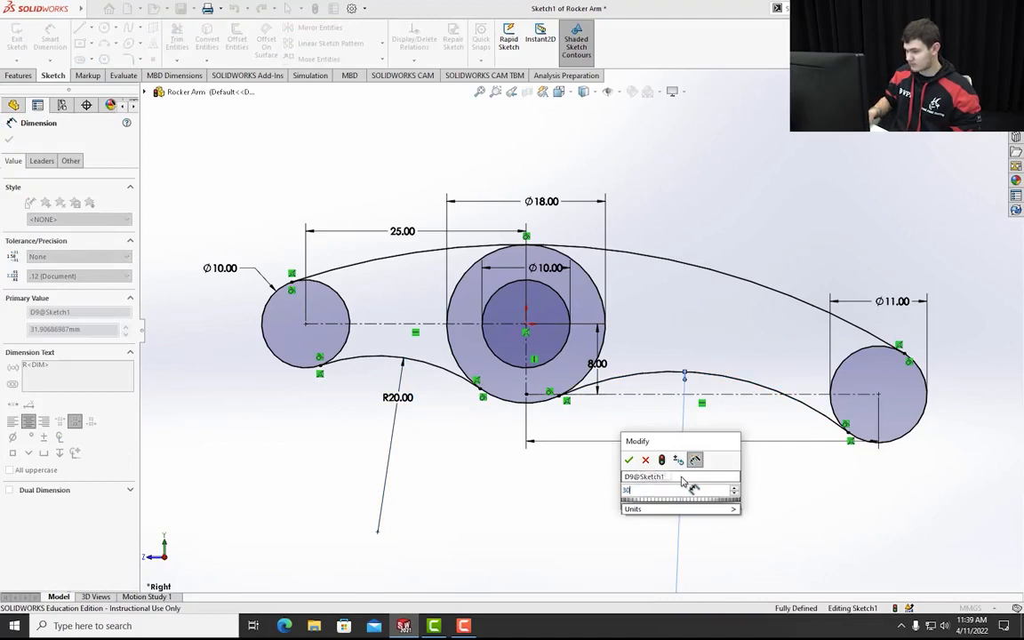
key("Return")
key("Escape")
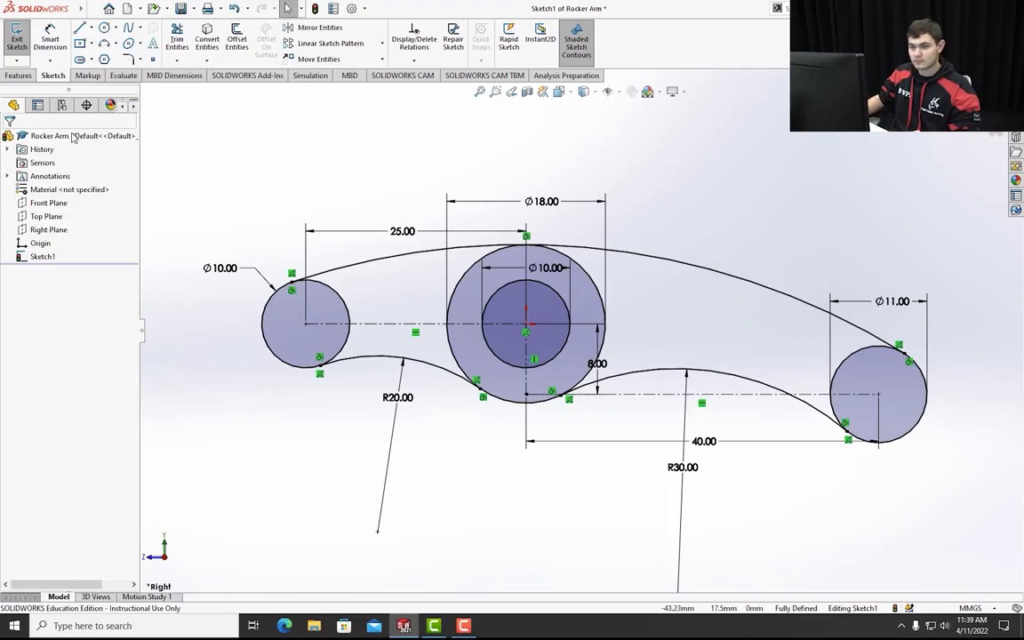
- Extrude the regions of the left 10 mm and right 11 mm circles as a Mid Plane boss 8 mm deep
left_click(19, 77)
left_click(21, 40)
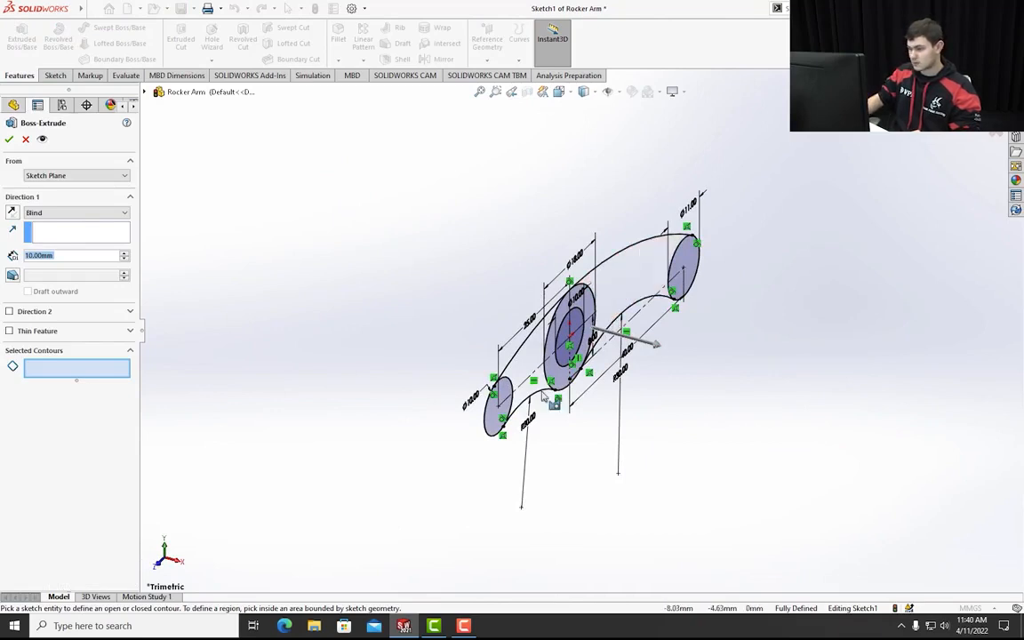
left_click(495, 426)
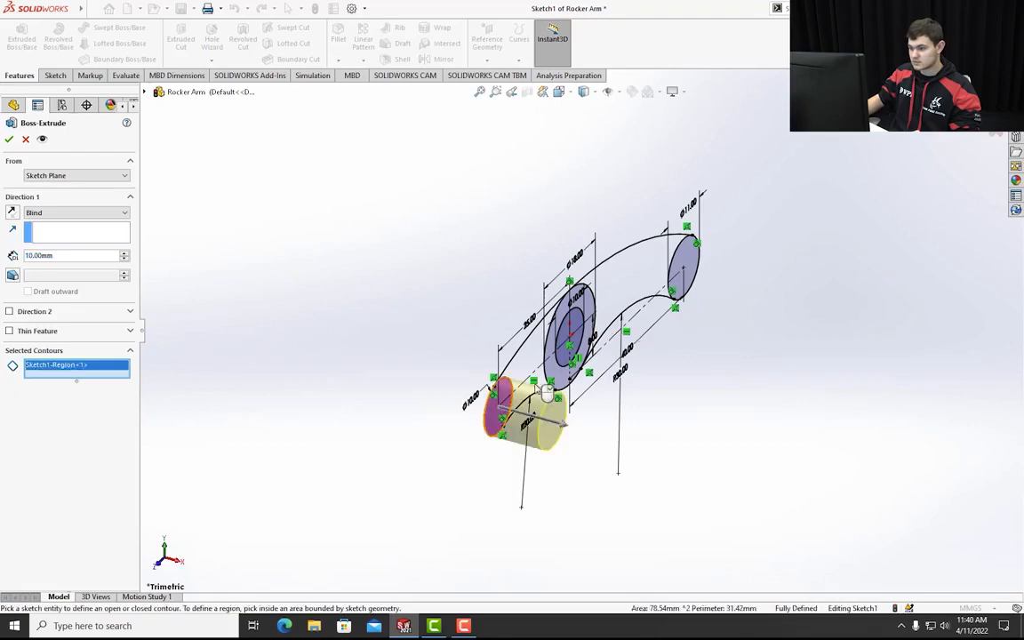
left_click(685, 263)
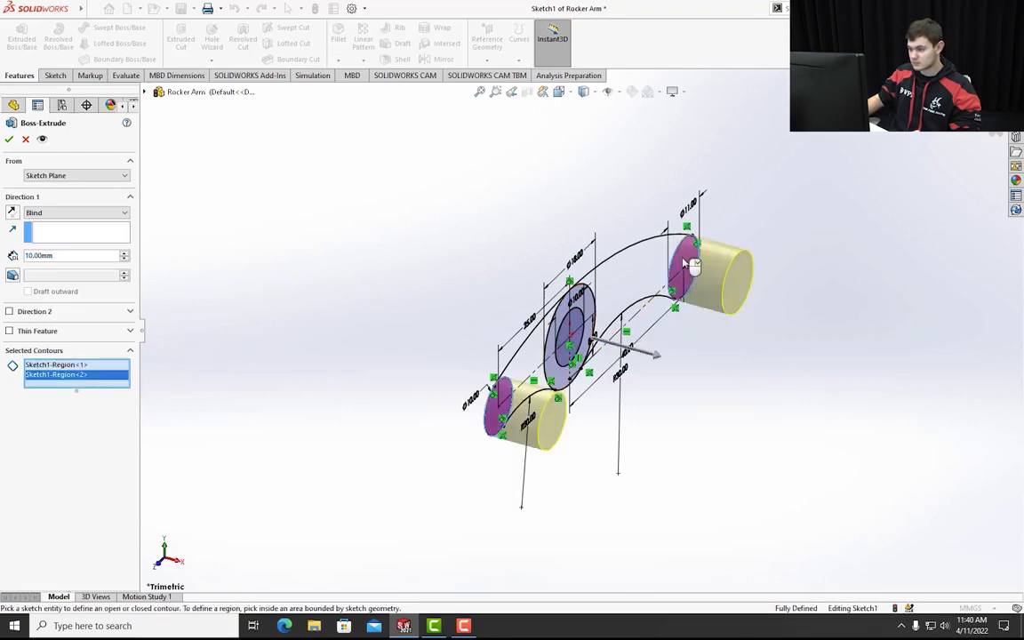
left_click(125, 214)
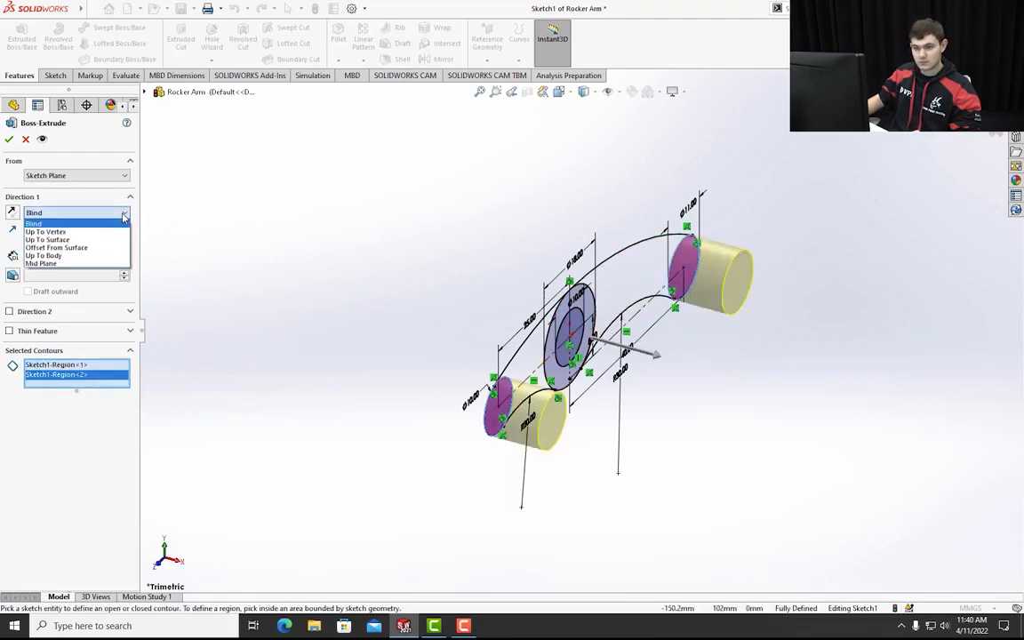
left_click(73, 265)
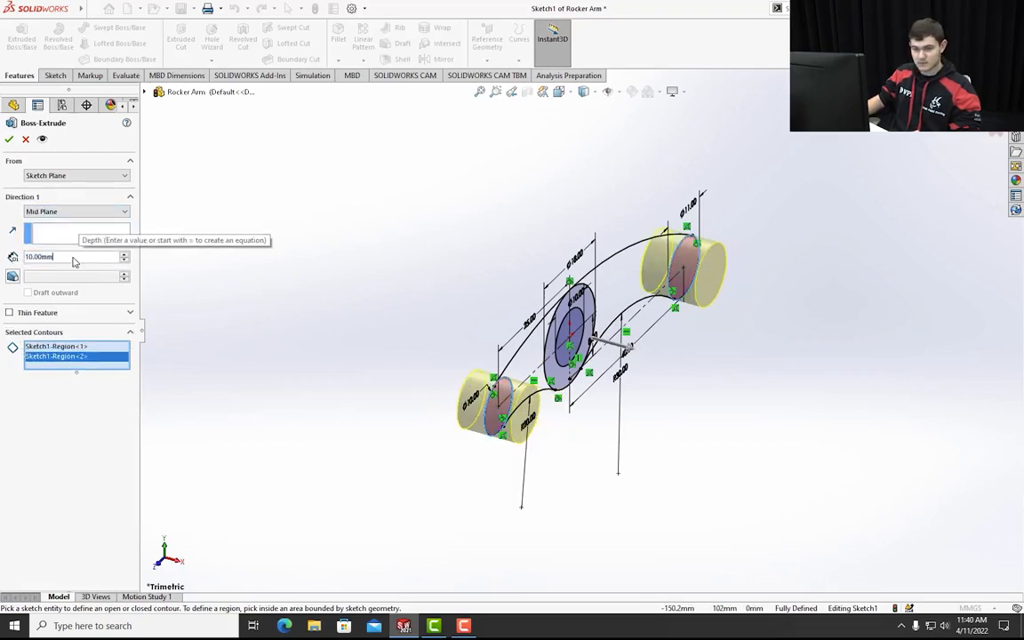
type("8")
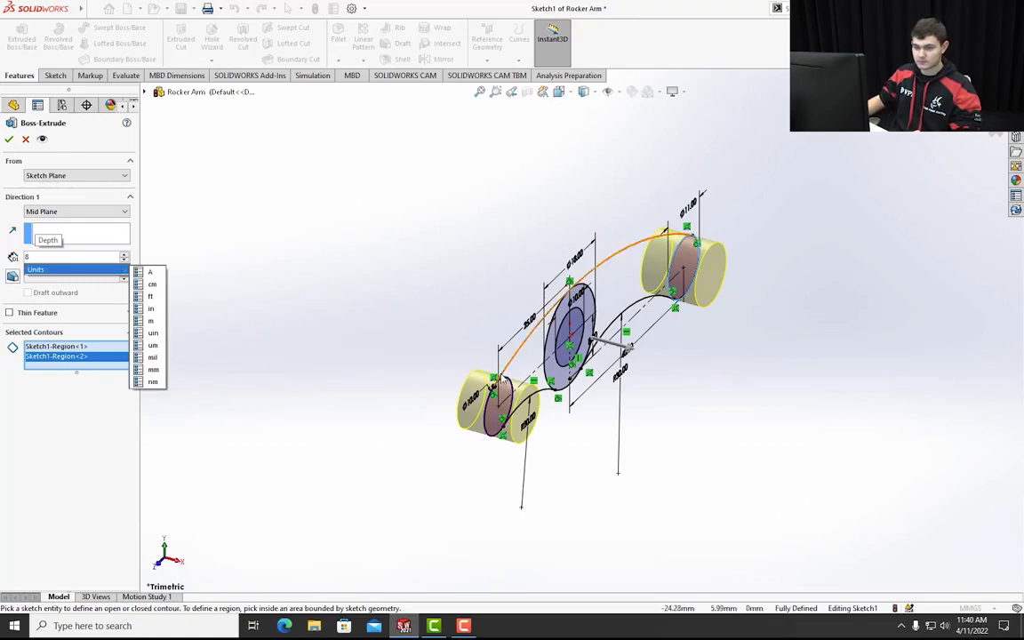
key("Return")
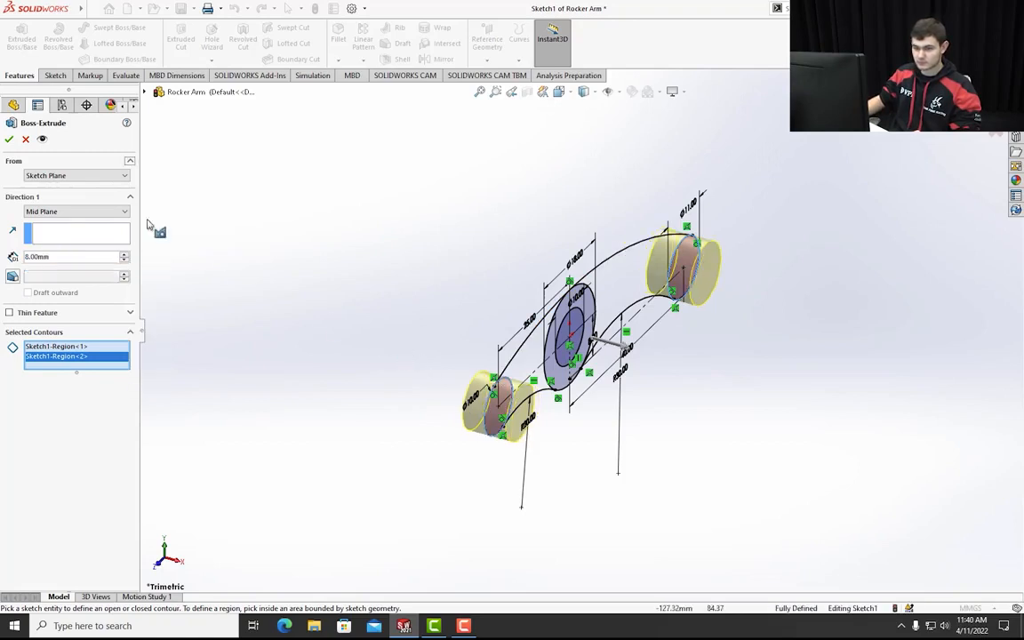
left_click(9, 140)
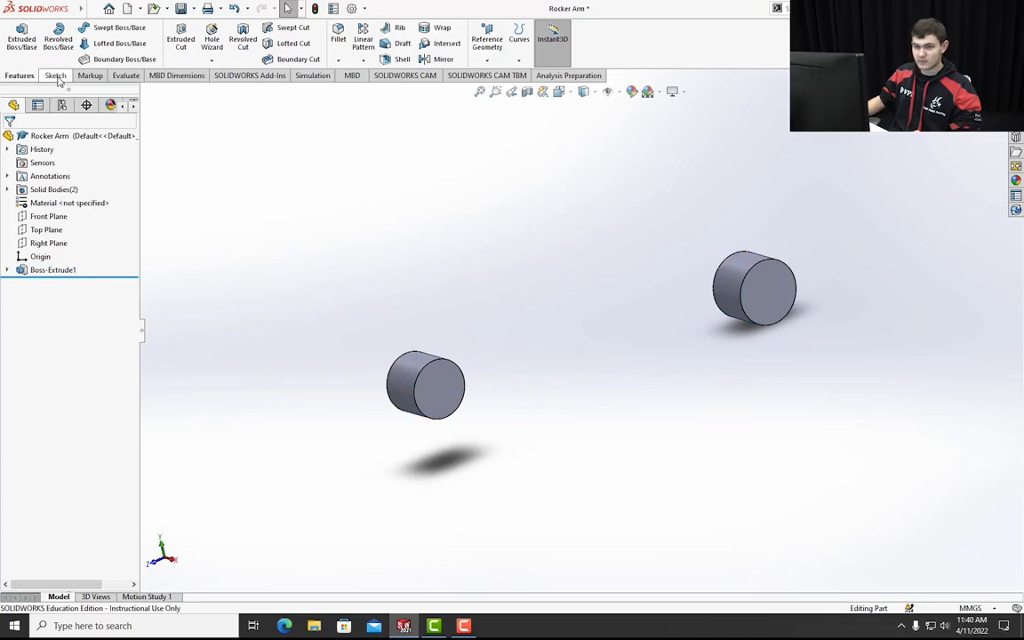
left_click(7, 270)
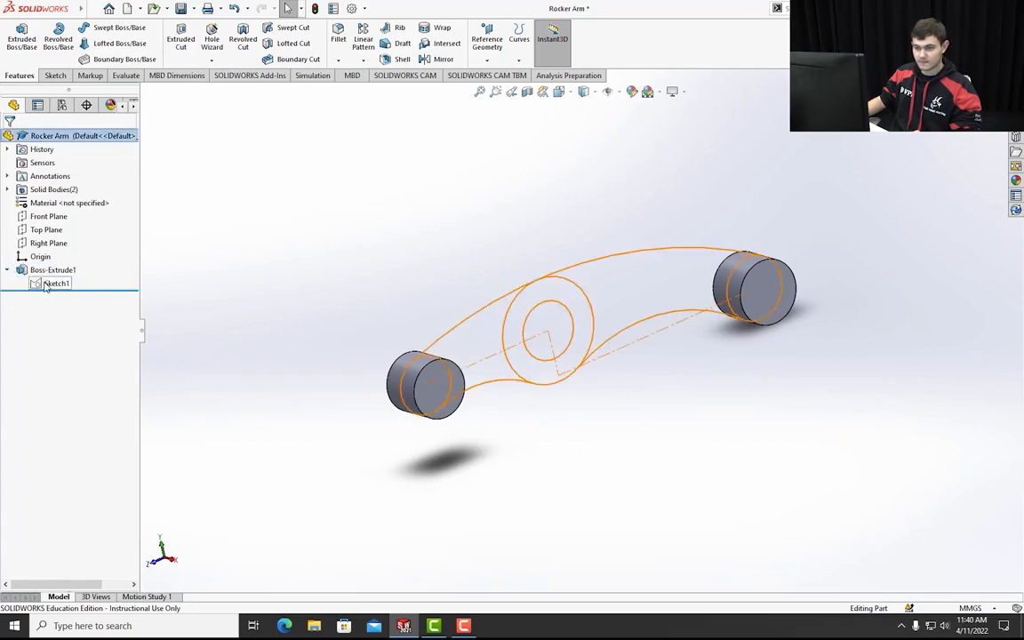
double_click(46, 285)
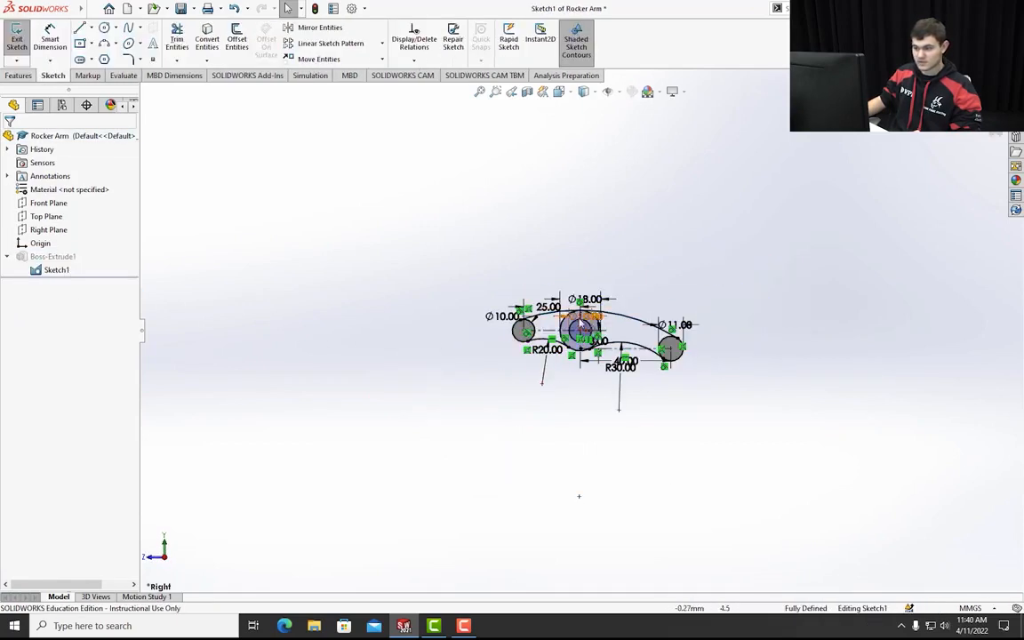
scroll(580, 323, "down", 3)
middle_click_drag(468, 261, 492, 291)
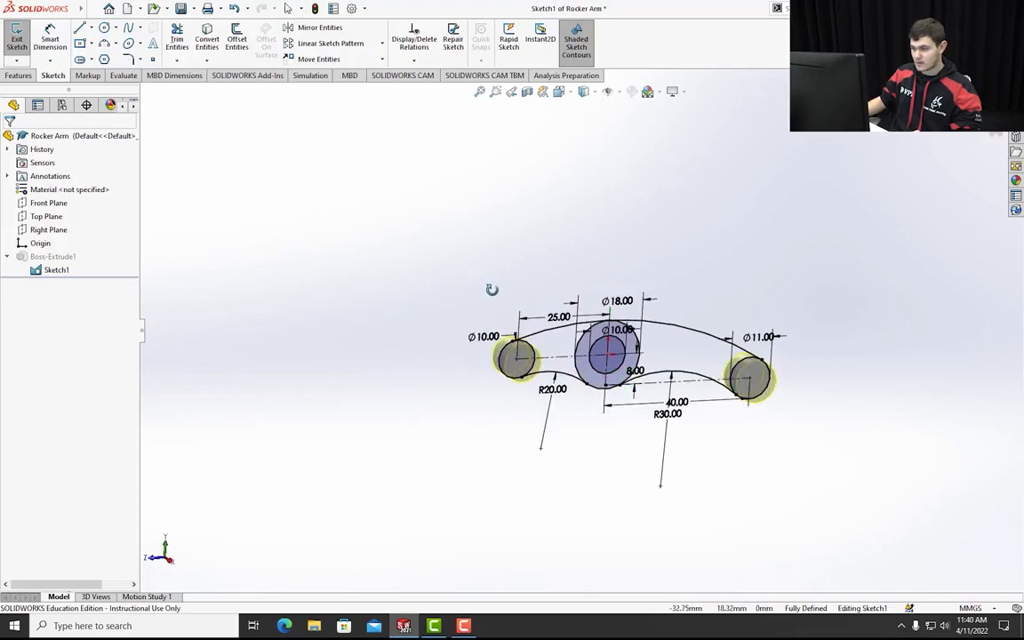
left_click(20, 74)
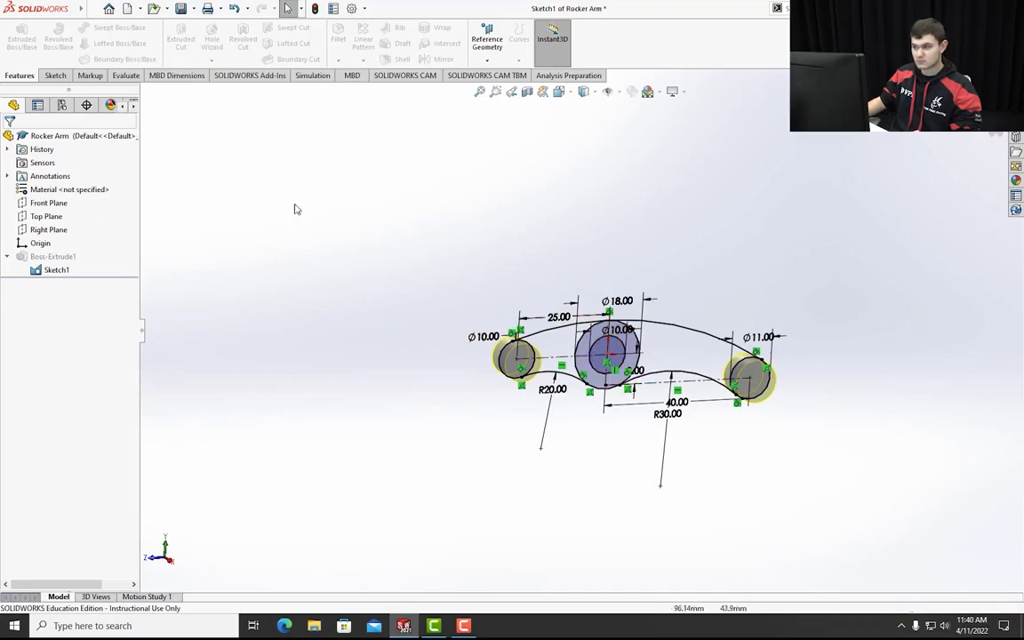
left_click(991, 108)
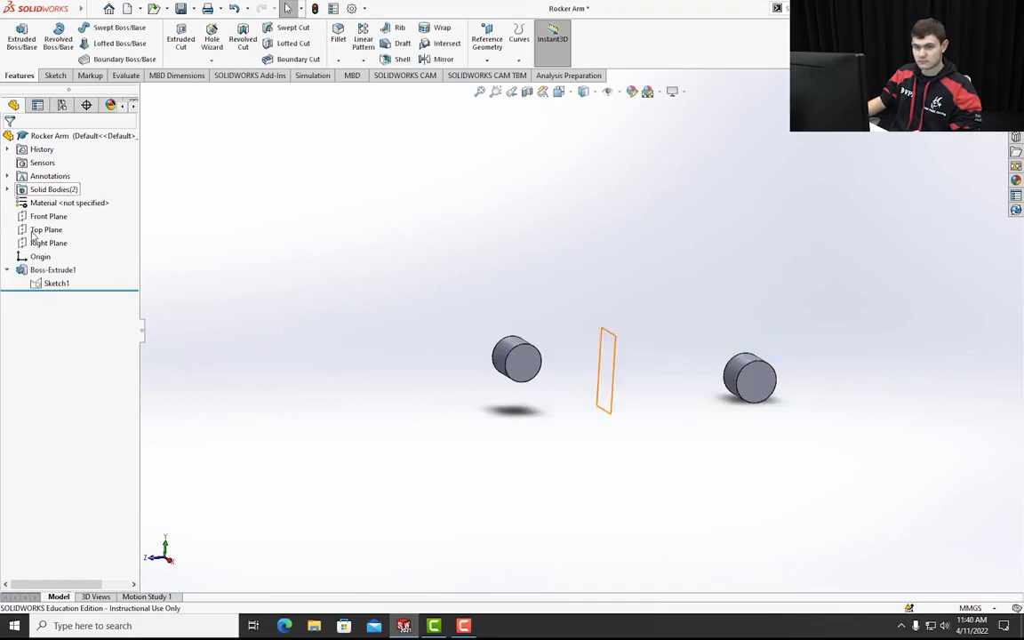
- Extrude the ring region around the central hole from the existing sketch as a Mid Plane boss 10 mm deep
left_click(22, 40)
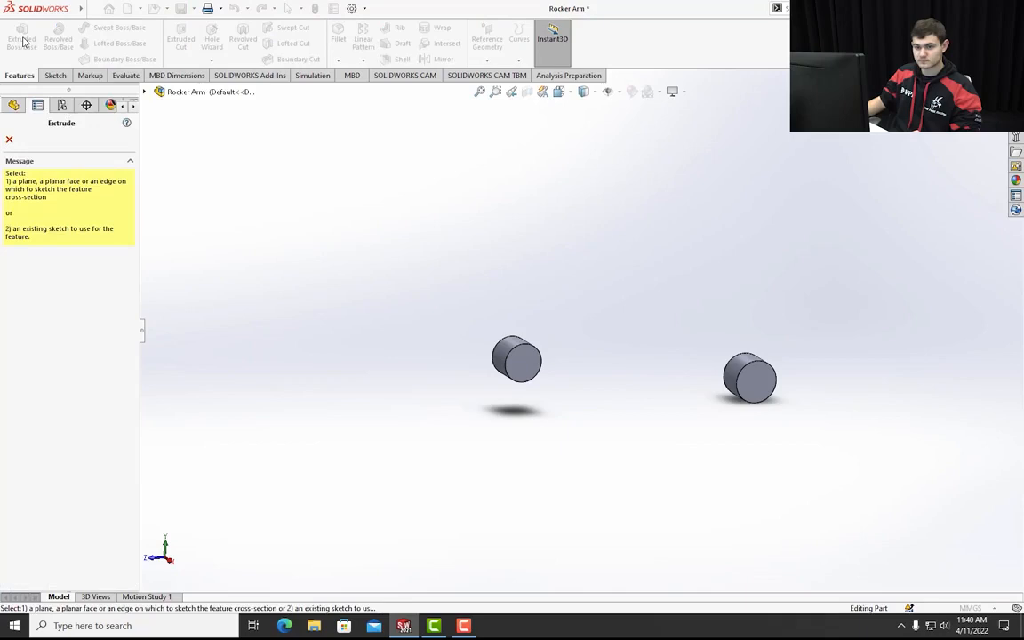
left_click(144, 92)
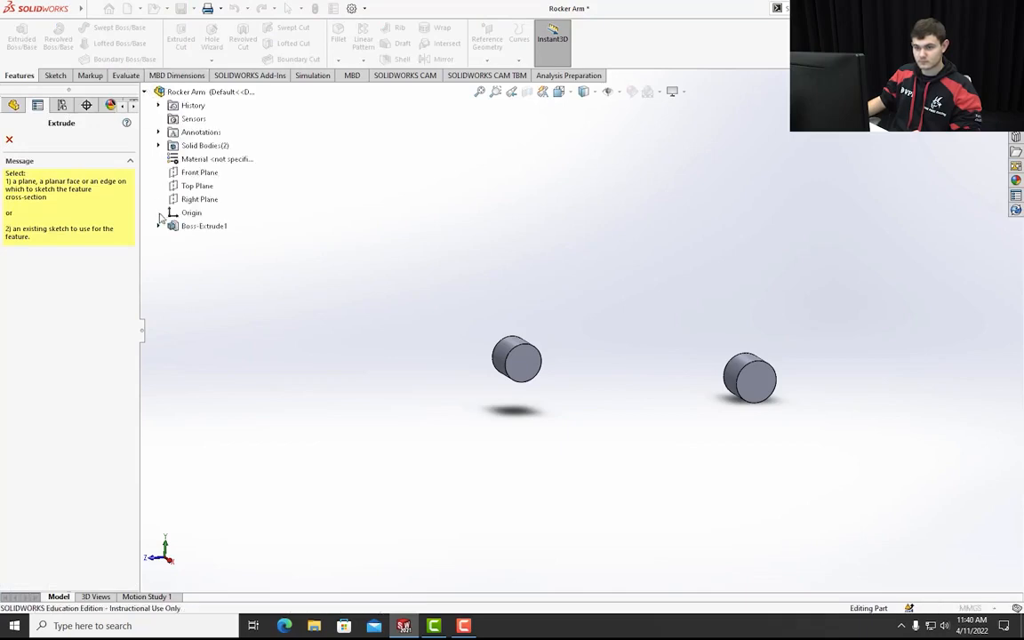
left_click(159, 227)
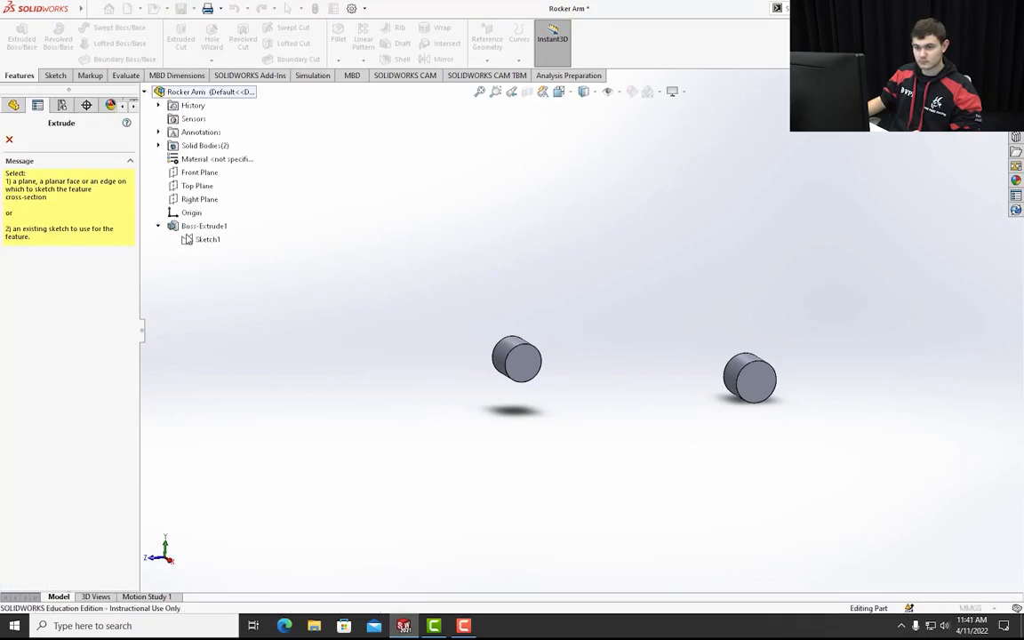
left_click(196, 239)
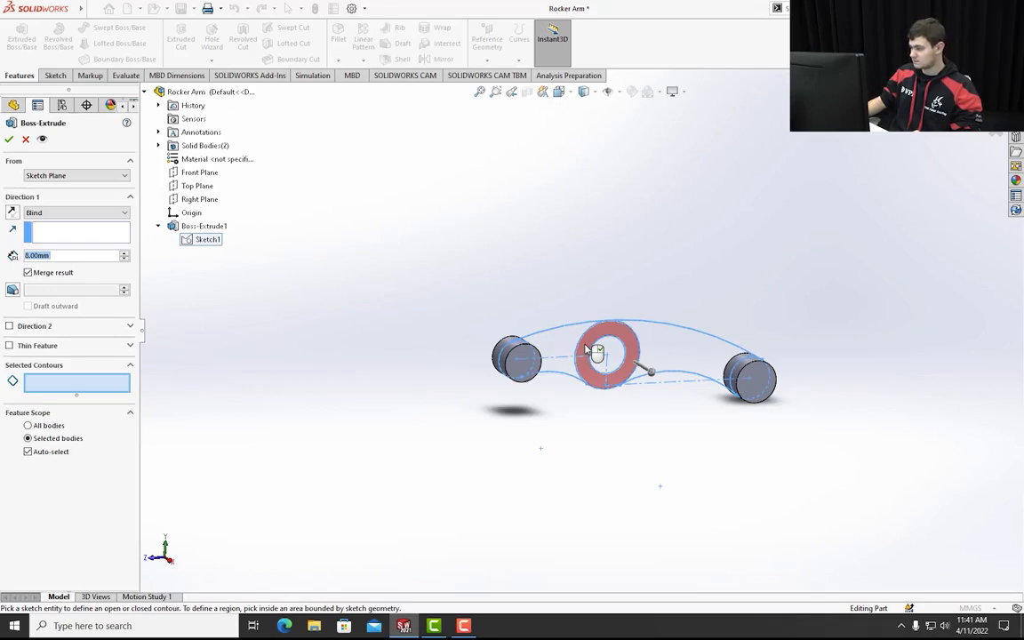
left_click(586, 350)
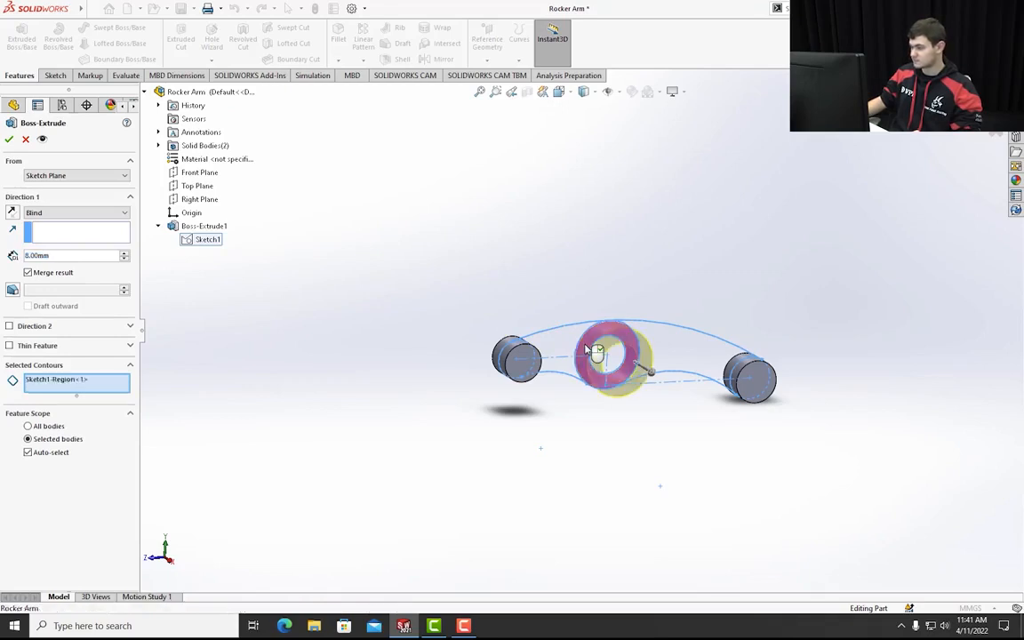
left_click(72, 213)
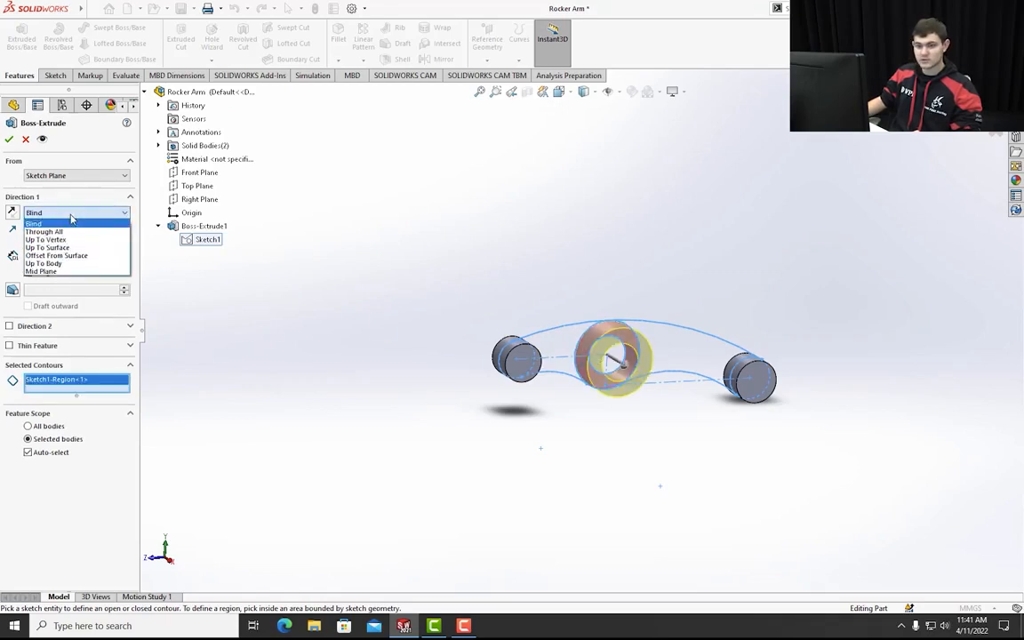
left_click(74, 271)
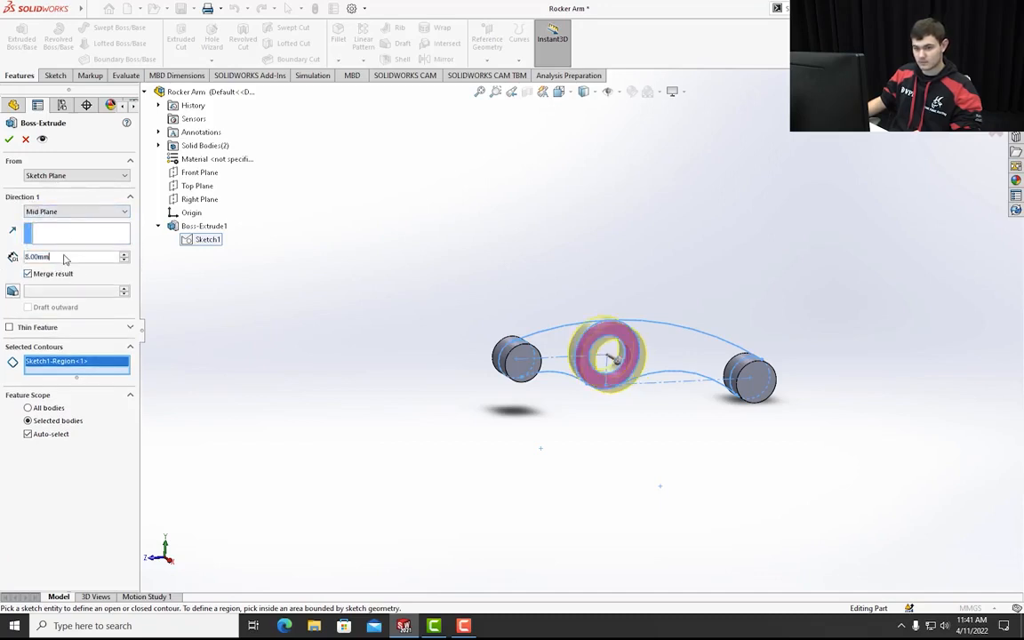
type("10")
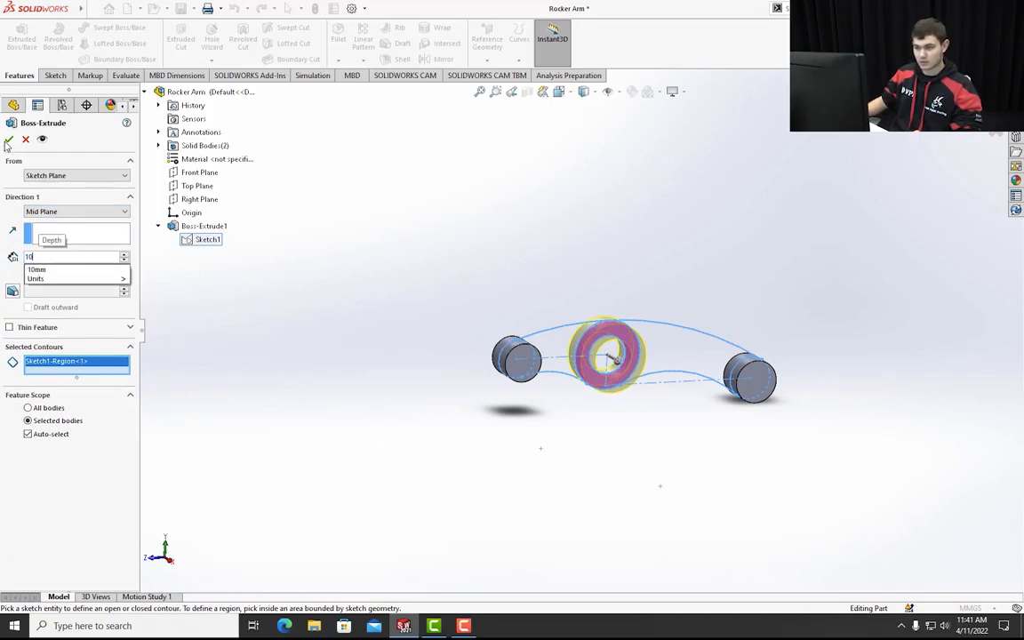
key("Return")
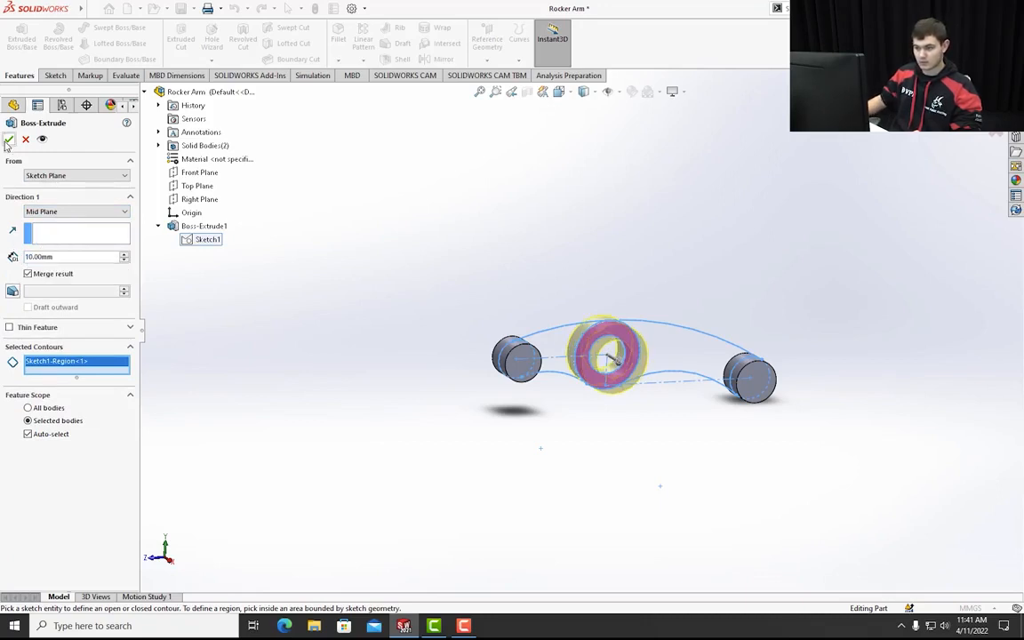
left_click(9, 140)
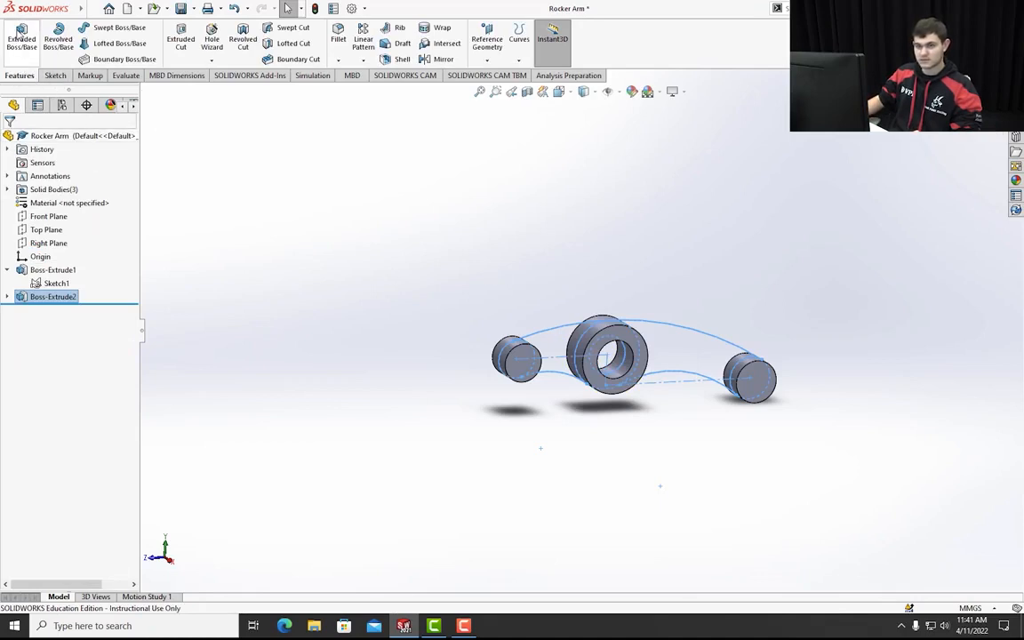
- Extrude the two arm regions between the central ring and the end bosses as a Mid Plane boss 5 mm deep
left_click(20, 35)
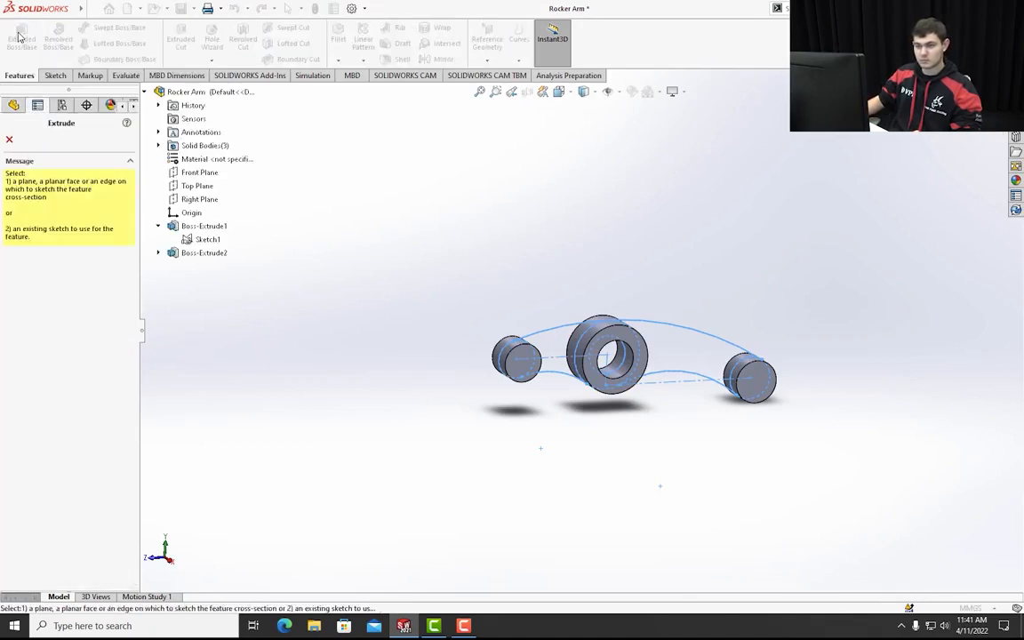
left_click(188, 240)
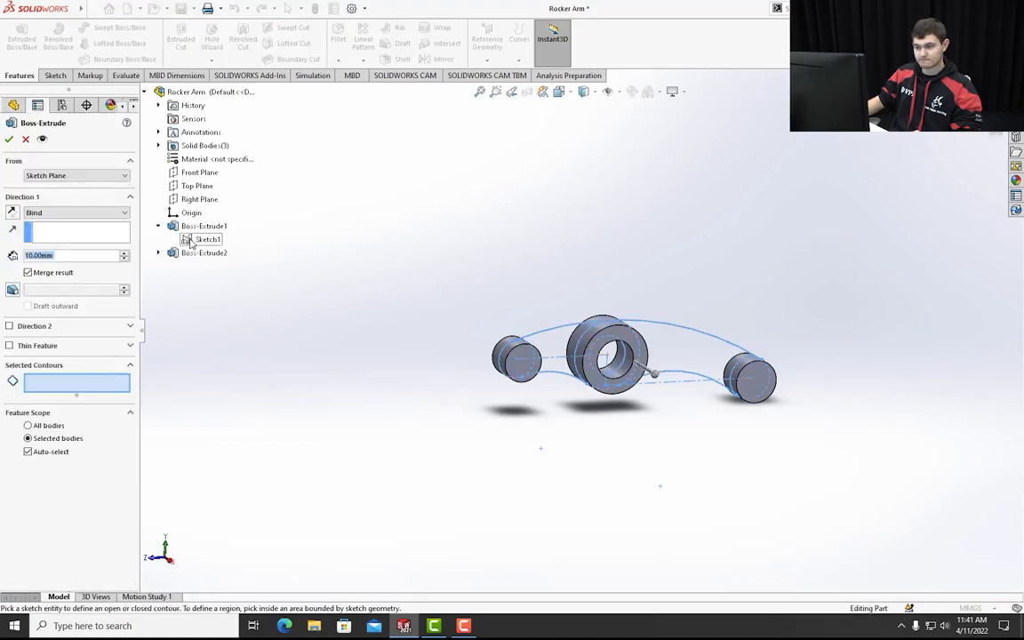
left_click(526, 349)
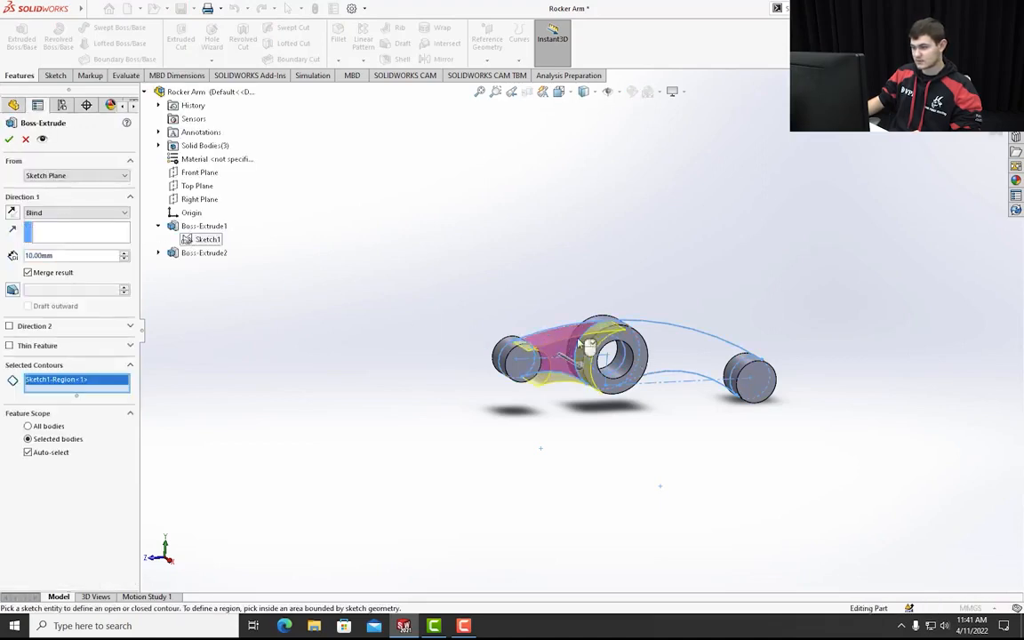
left_click(665, 354)
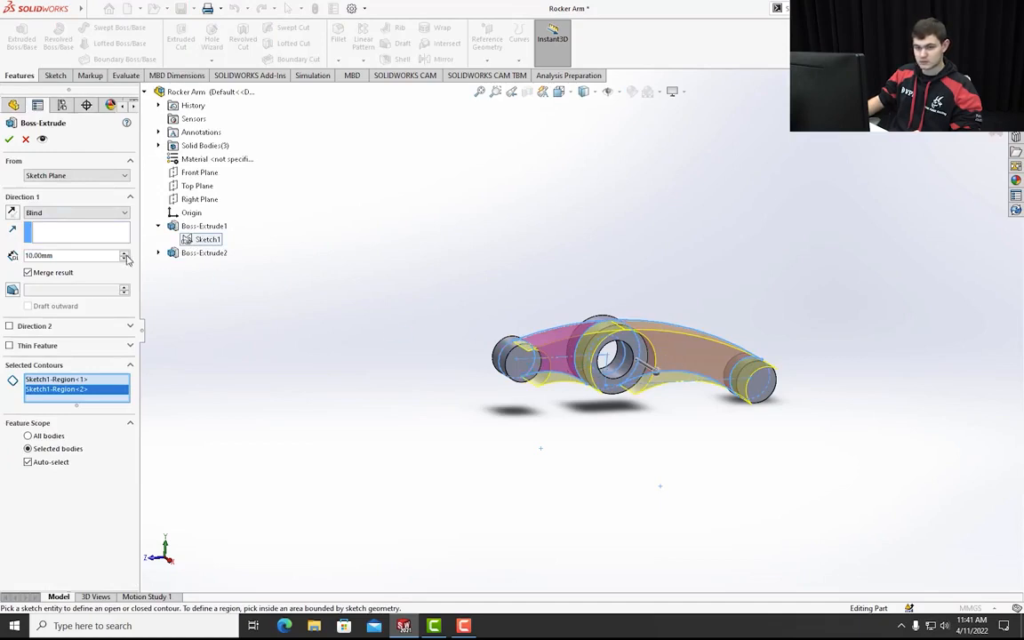
left_click(116, 214)
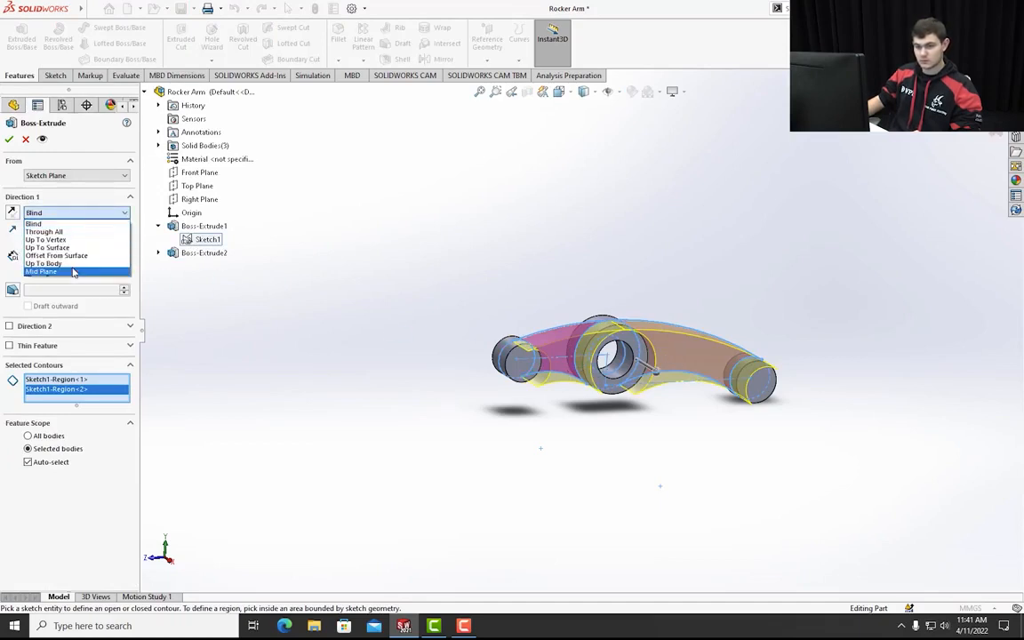
left_click(74, 272)
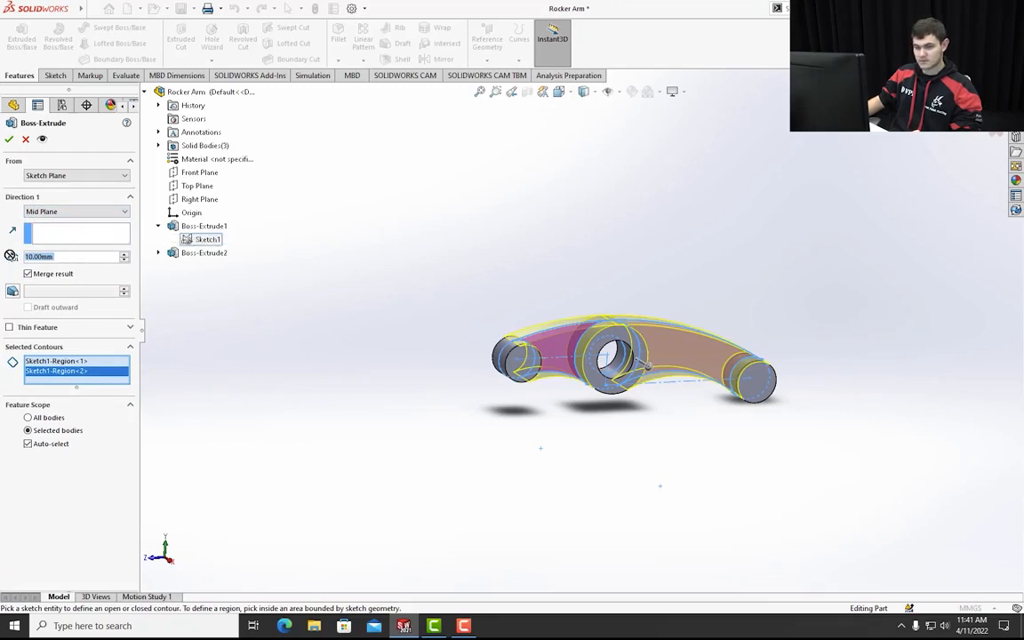
type("5")
key("Return")
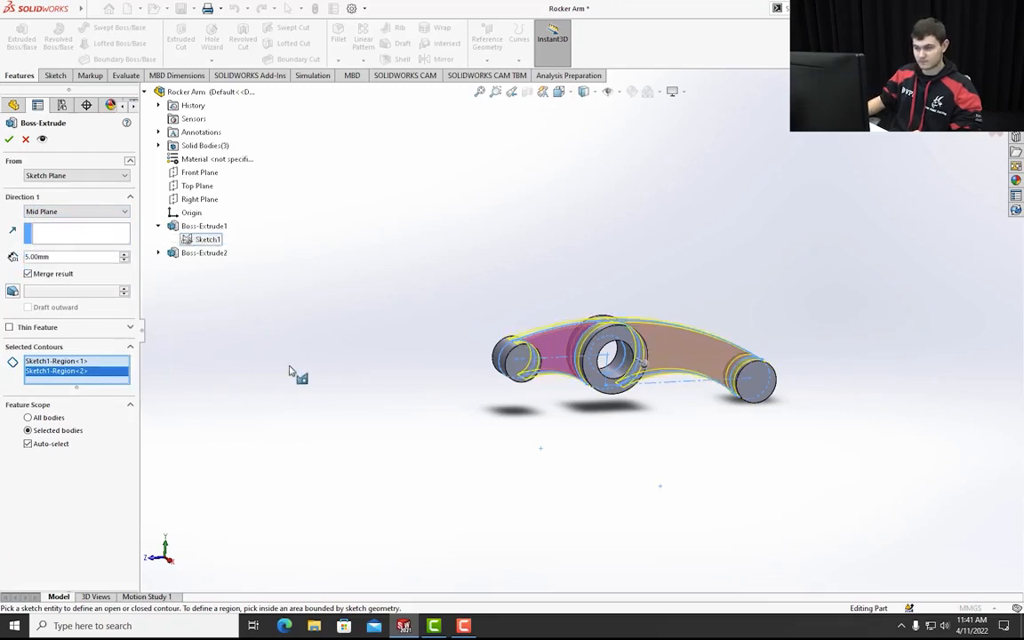
left_click(9, 140)
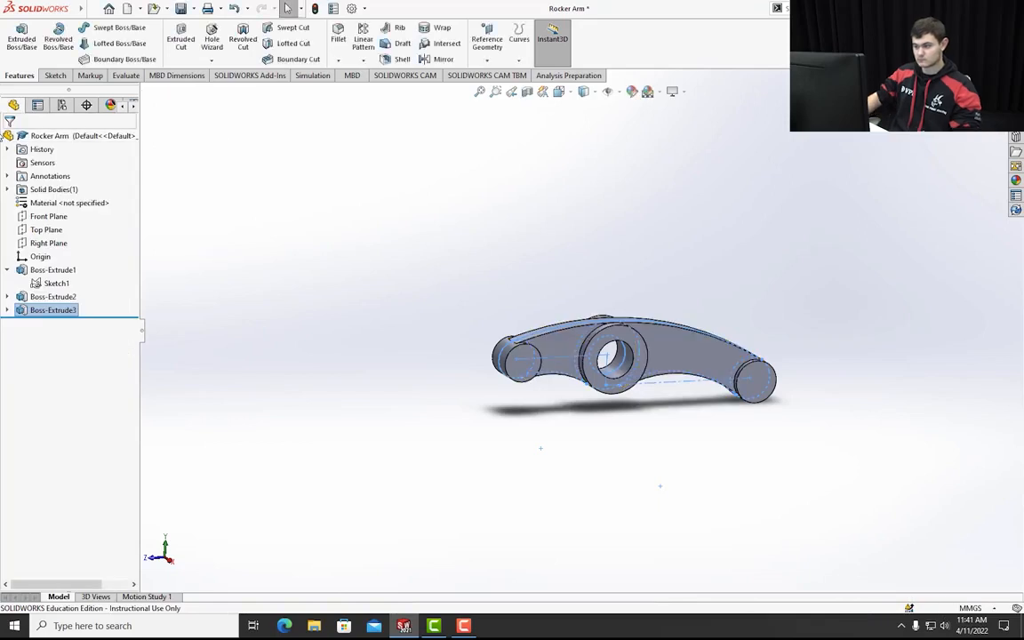
left_click(213, 224)
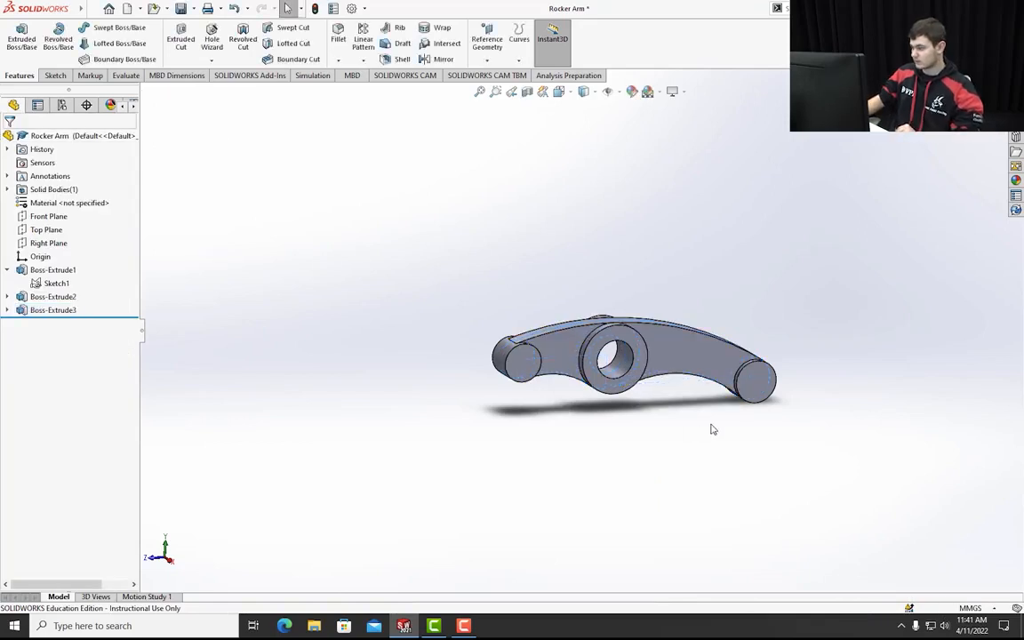
- Start a 2 mm symmetric Fillet and select the three edges where the bosses meet the arm on one side
middle_click_drag(716, 423, 672, 436)
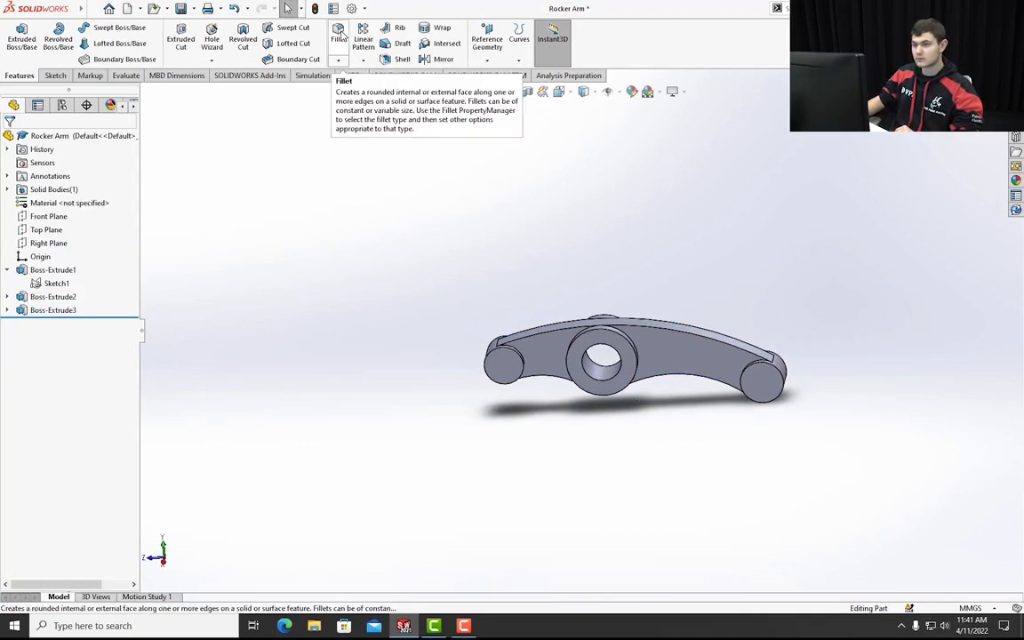
left_click(339, 34)
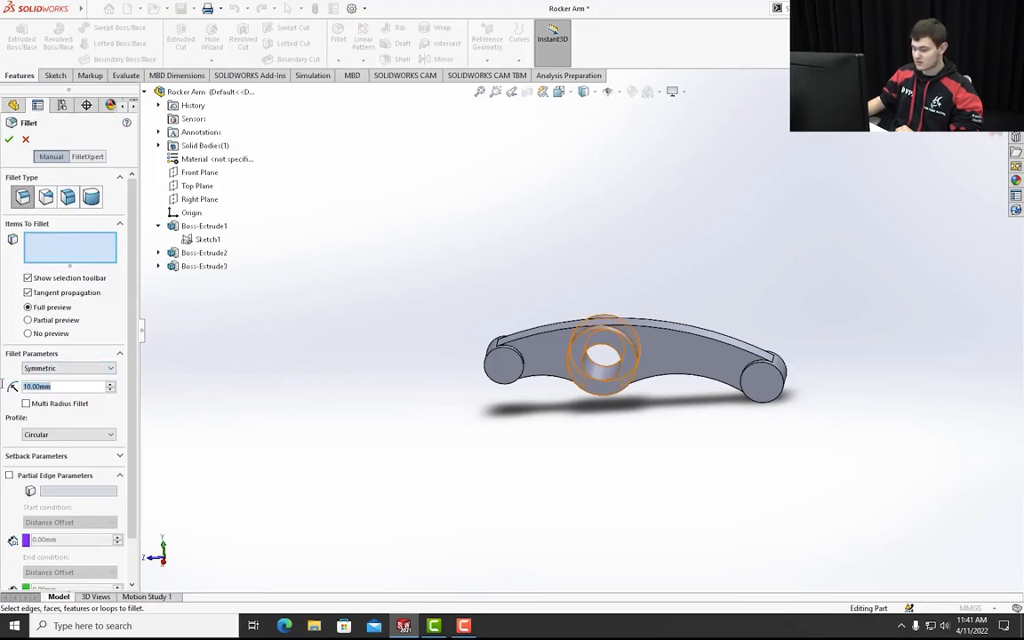
type("2")
key("Return")
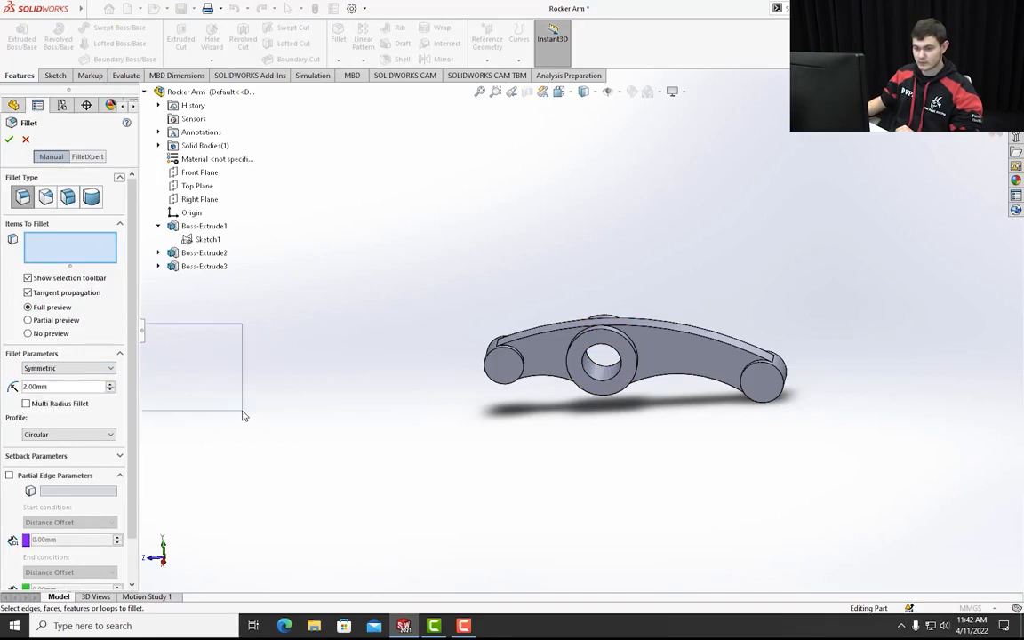
left_click_drag(242, 413, 243, 418)
scroll(591, 369, "down", 4)
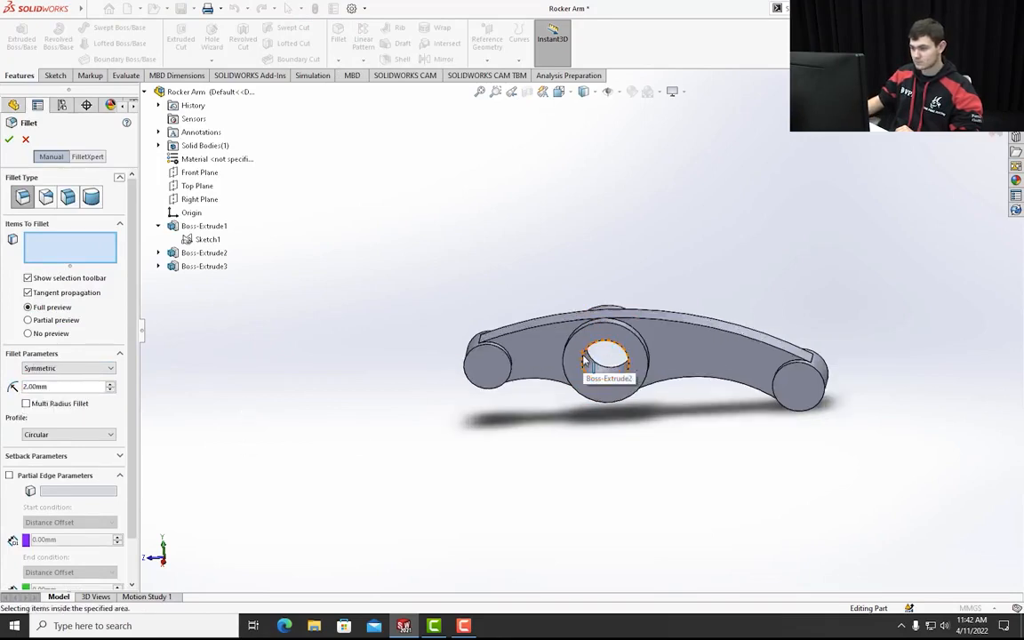
middle_click_drag(493, 362, 488, 360)
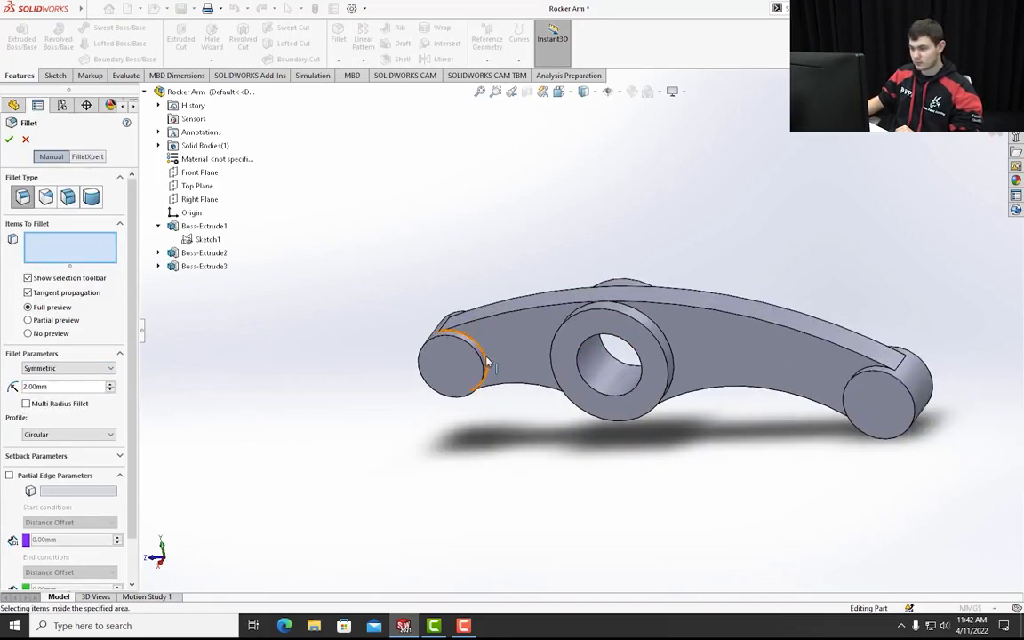
left_click(486, 361)
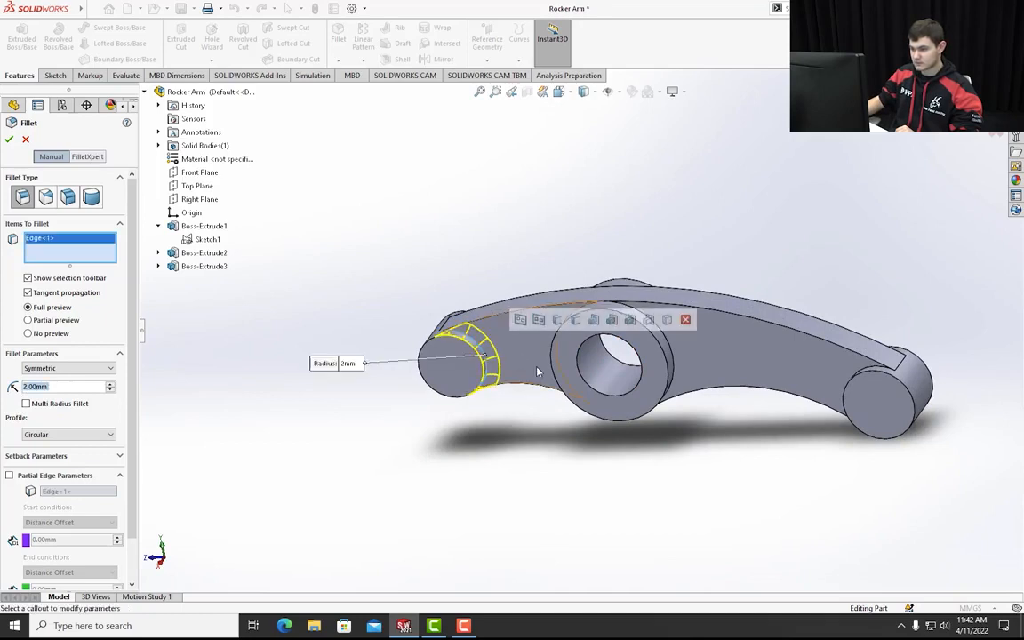
middle_click_drag(488, 359, 642, 348)
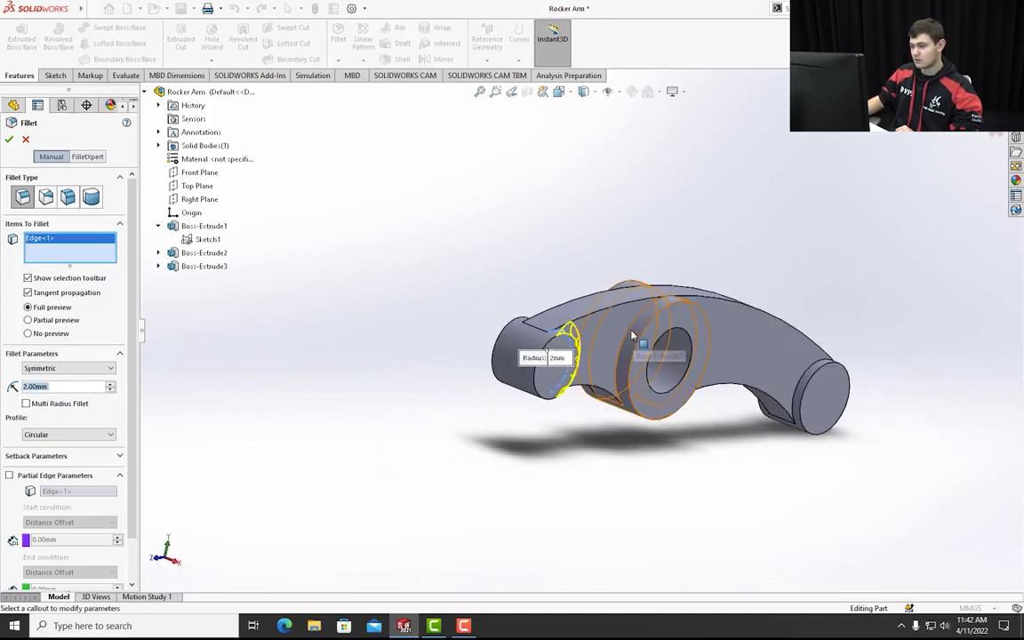
left_click(630, 334)
middle_click_drag(629, 333, 715, 318)
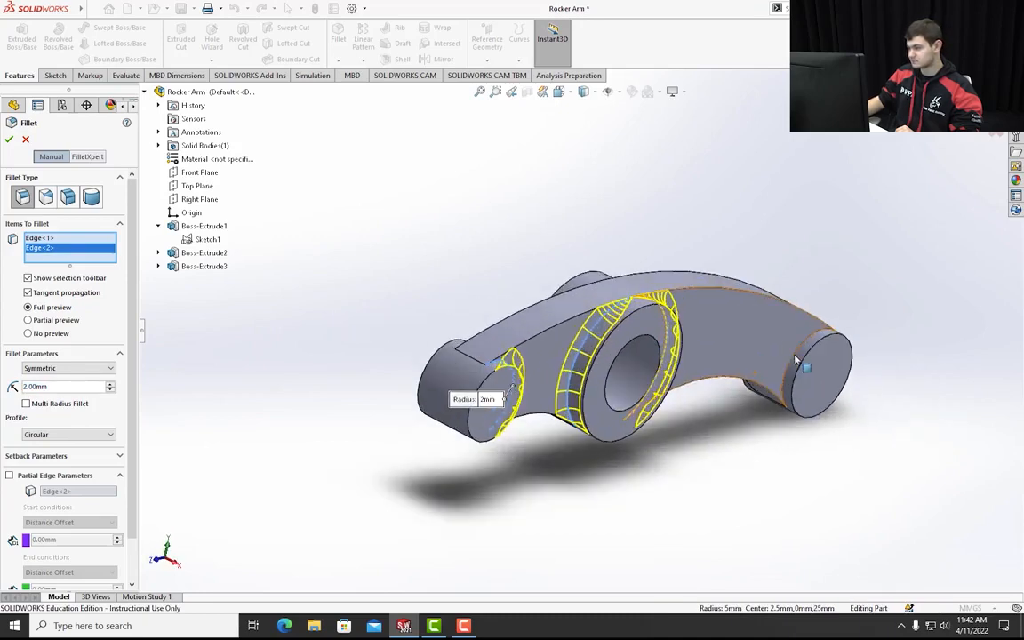
left_click(800, 356)
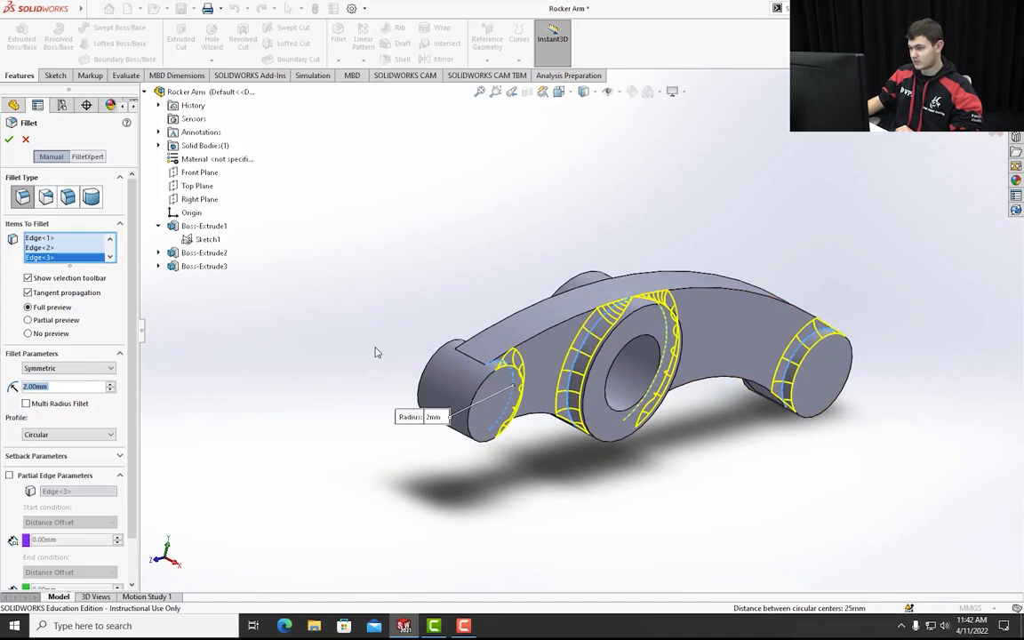
- Add the three matching boss-to-arm edges on the opposite side to the selection and complete the fillet
middle_click_drag(377, 352, 609, 475)
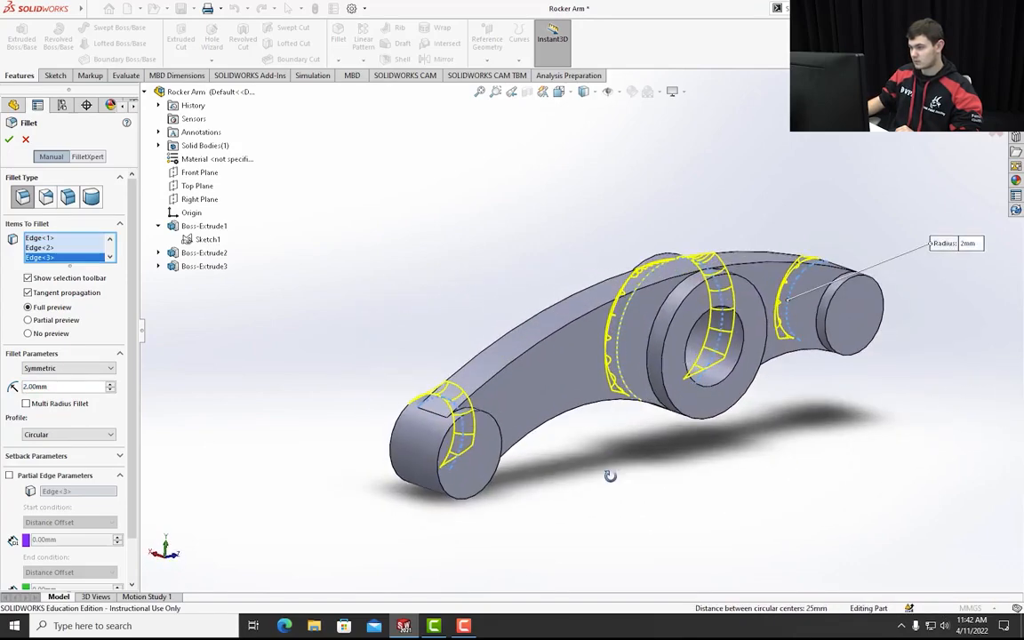
left_click(819, 319)
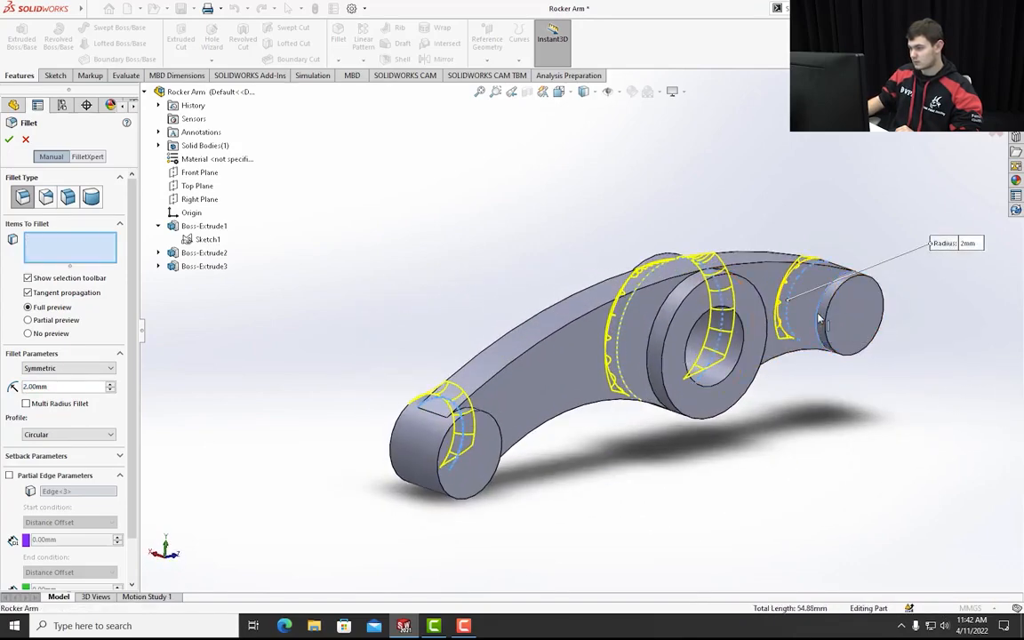
left_click(652, 339)
middle_click_drag(508, 334, 430, 418)
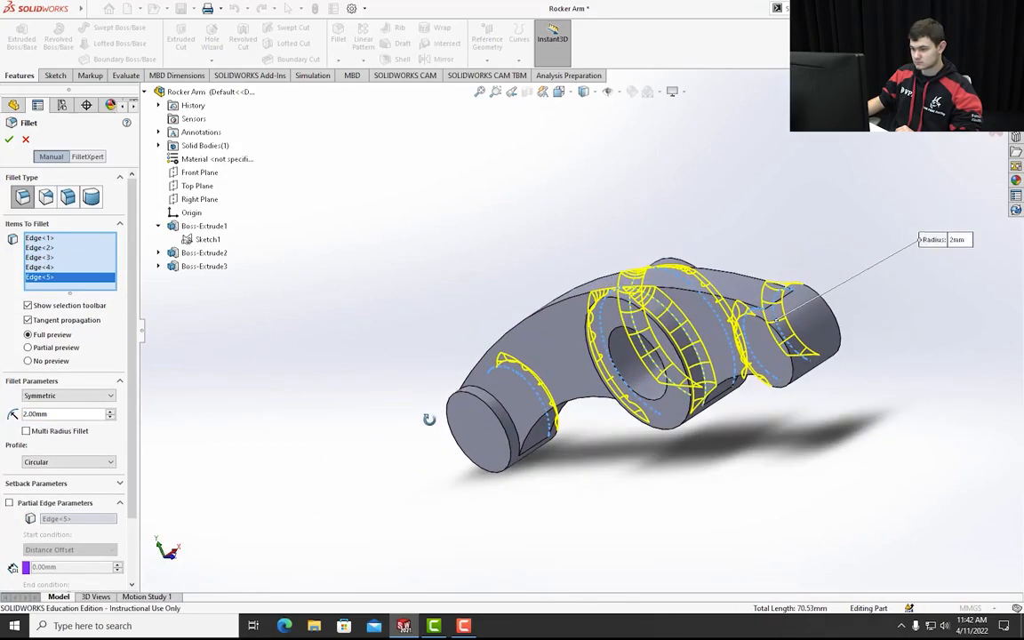
left_click(486, 395)
middle_click_drag(430, 320, 521, 285)
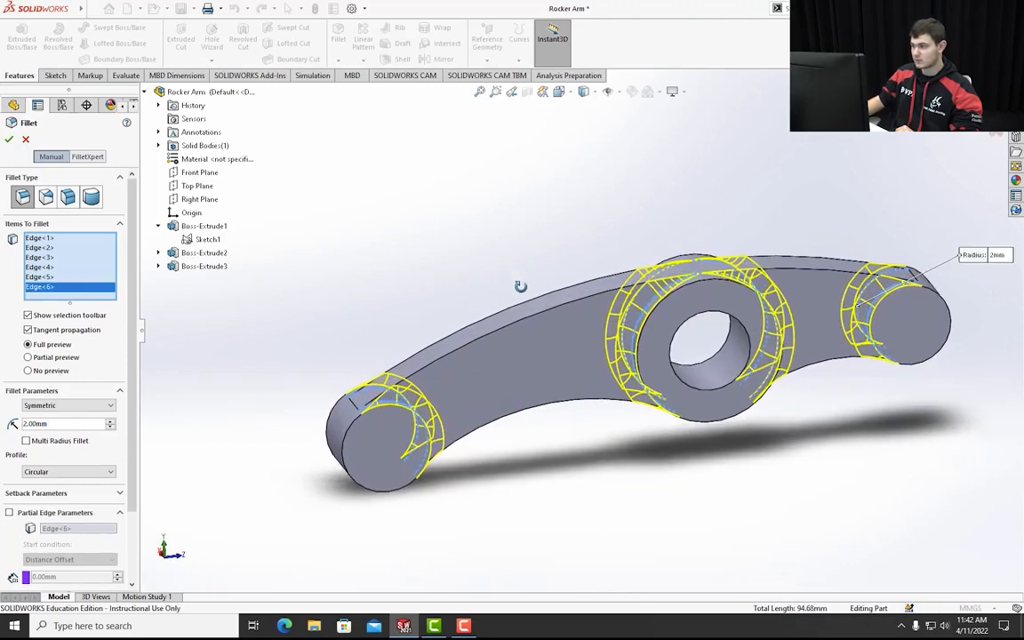
left_click(9, 140)
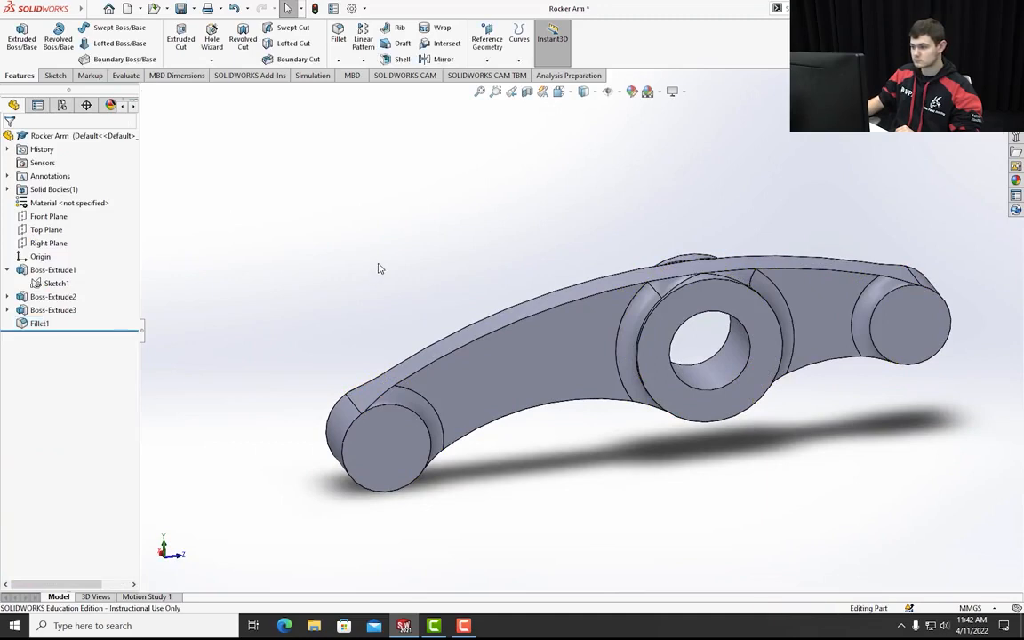
scroll(377, 267, "down", 2)
scroll(391, 247, "up", 2)
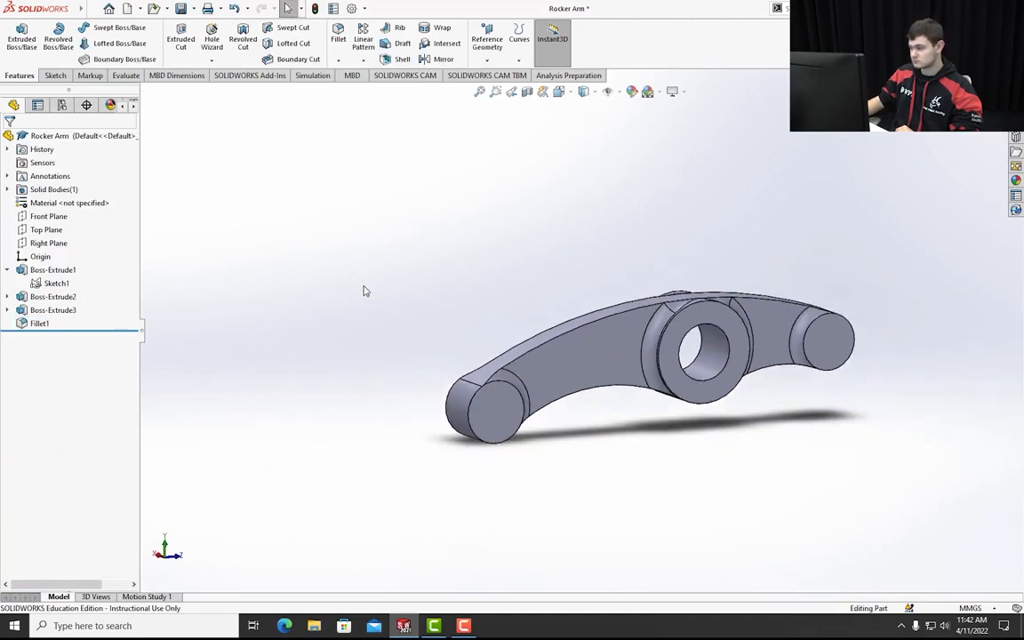
middle_click_drag(518, 301, 790, 343)
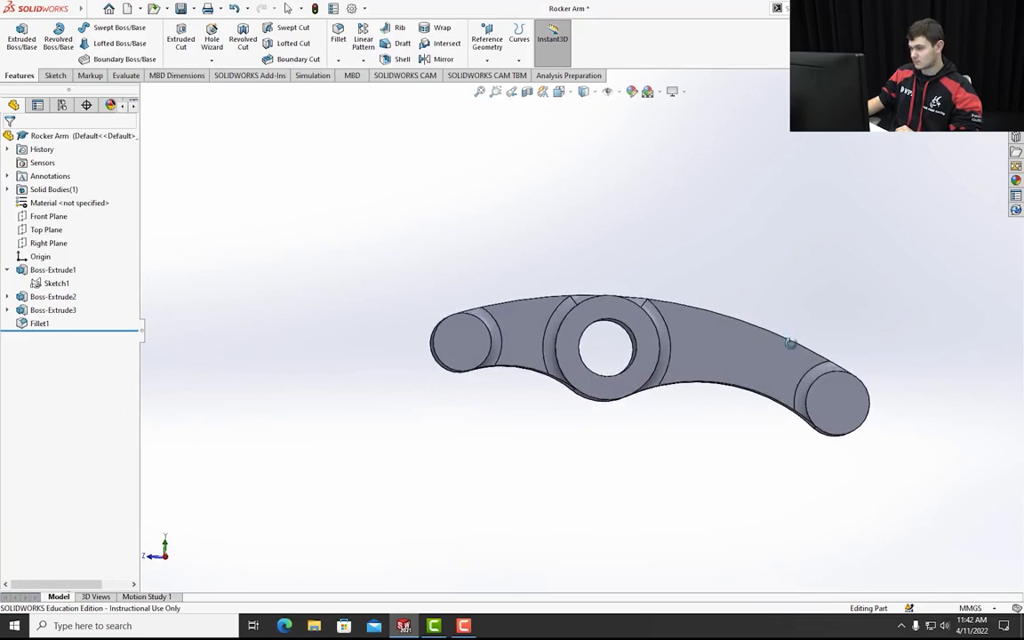
- Create a reference plane parallel to the Top Plane, offset 5 mm below it
middle_click_drag(405, 297, 429, 291)
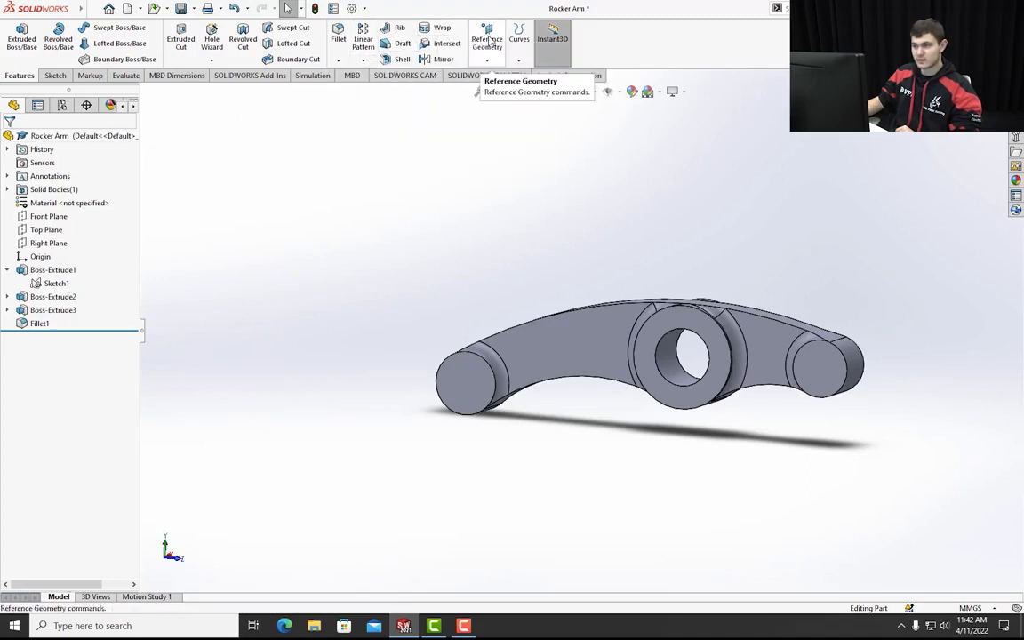
left_click(49, 230)
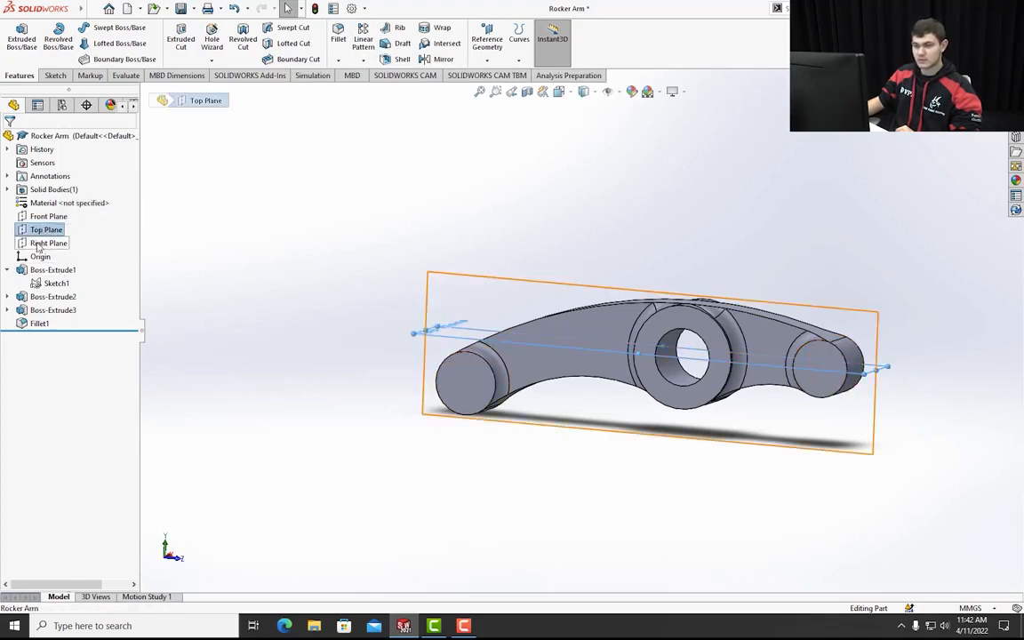
left_click(487, 36)
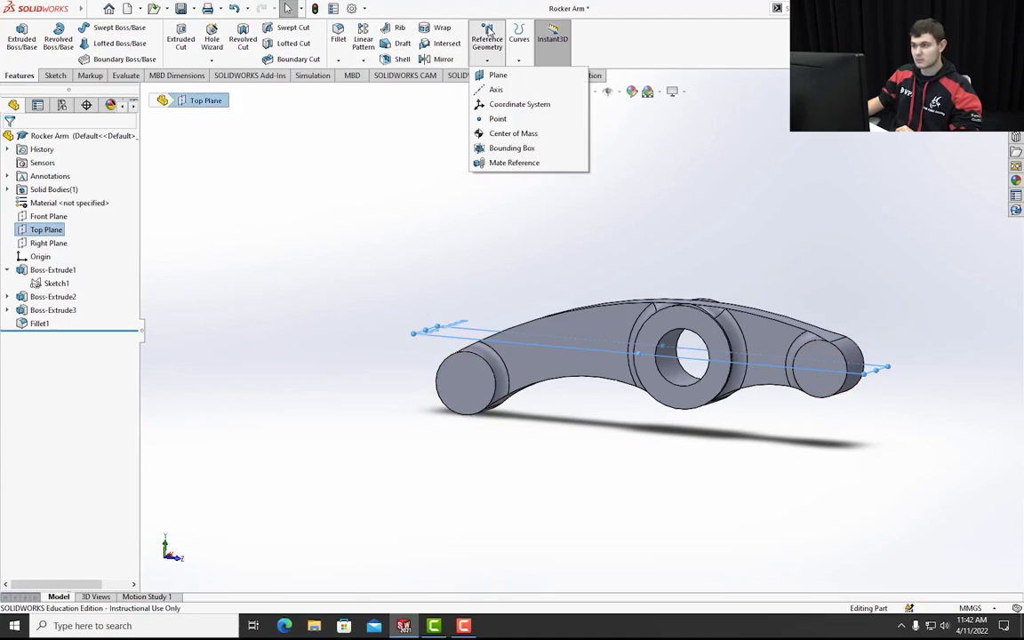
left_click(494, 76)
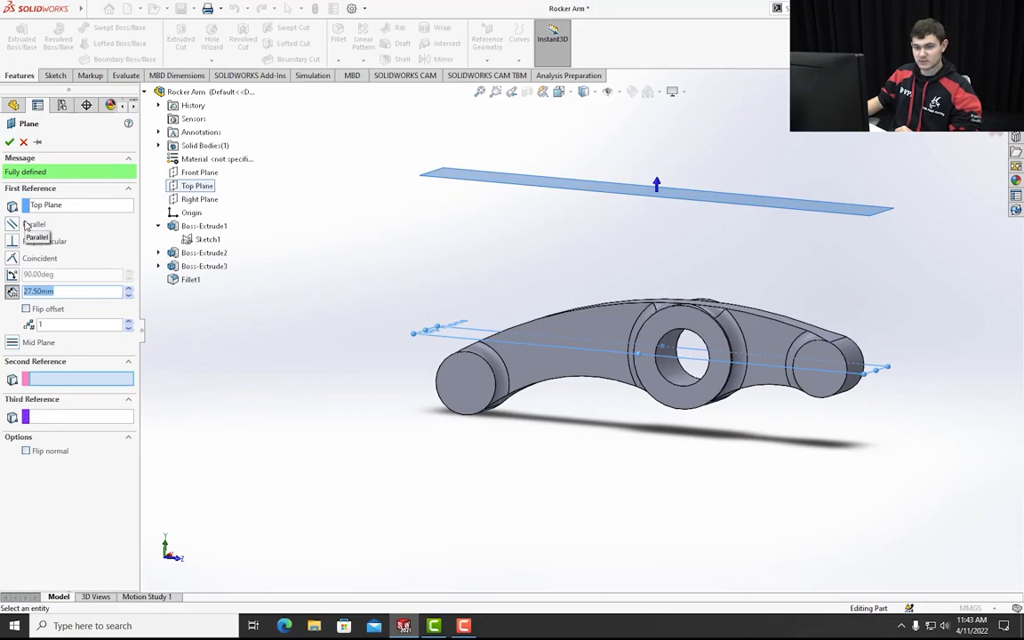
left_click(26, 308)
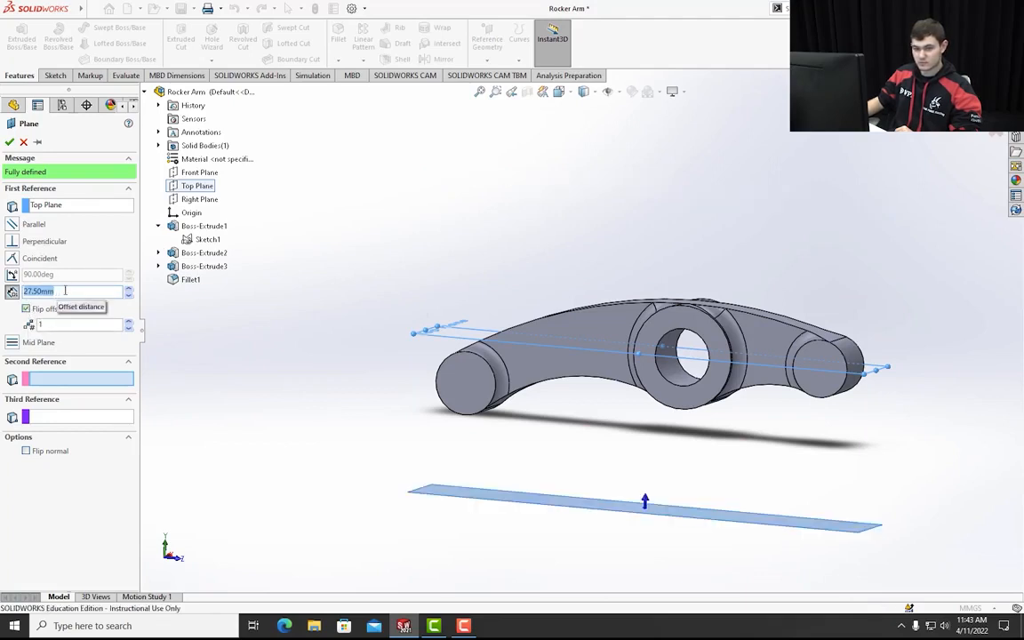
type("5")
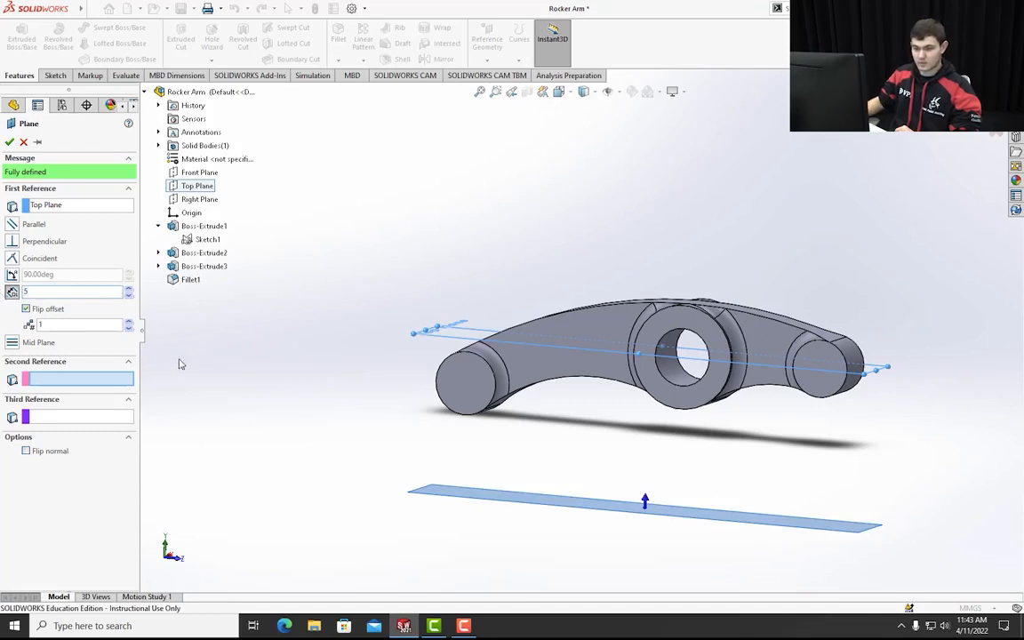
key("Return")
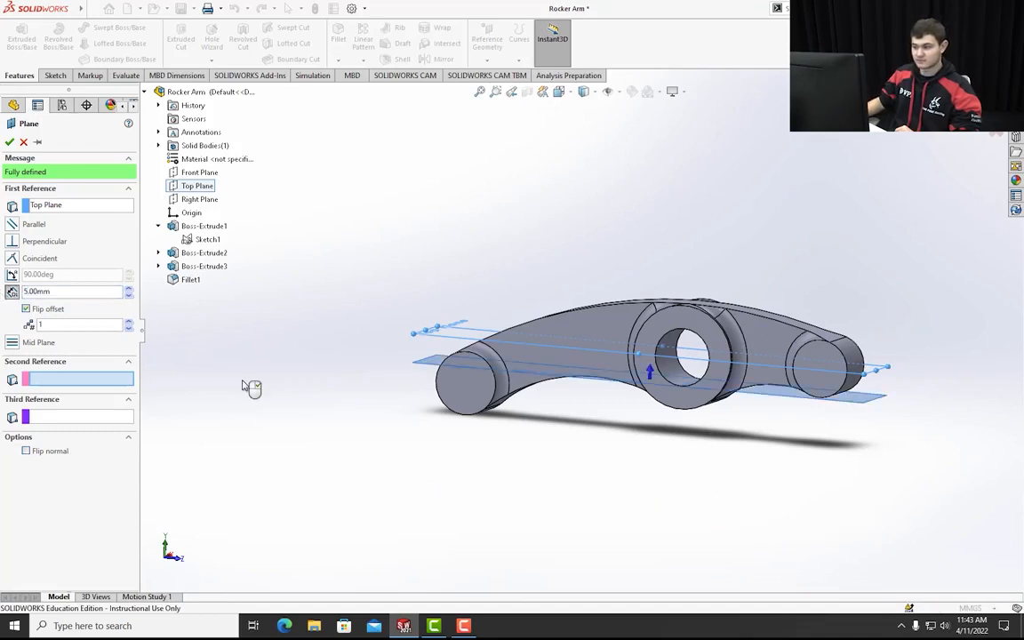
left_click(8, 142)
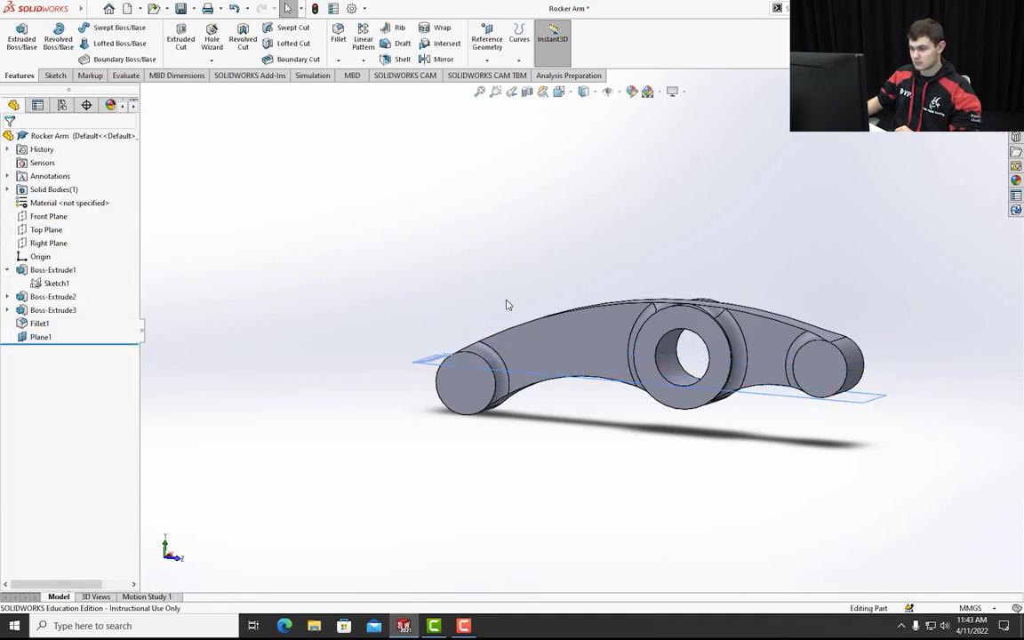
- Sketch a circle of about 7.2 mm radius on the offset plane, centred over the shorter arm's end boss and in line with the origin
middle_click_drag(562, 276, 640, 409)
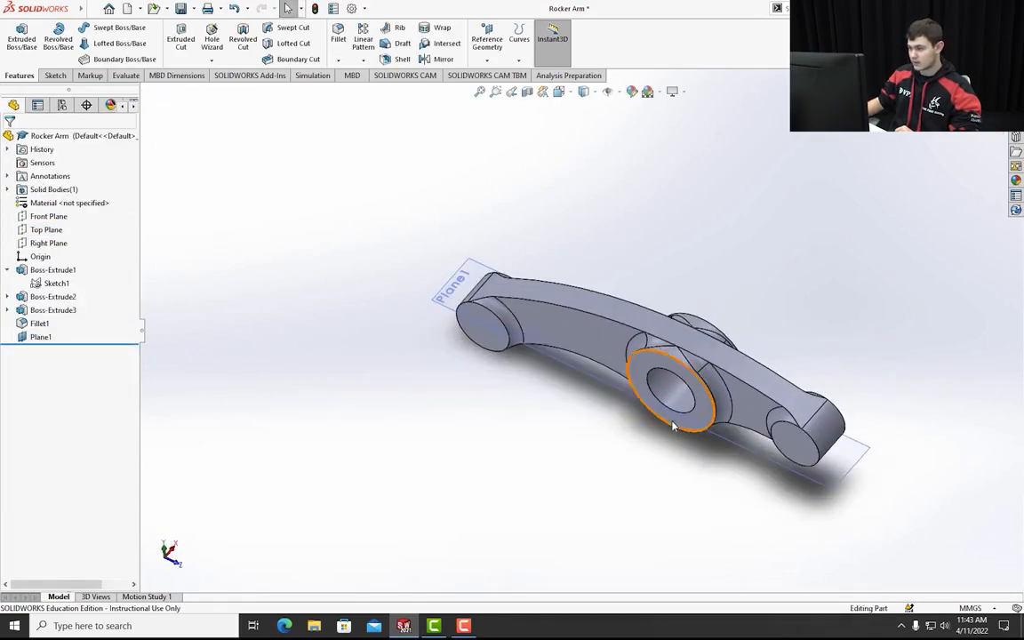
right_click(827, 457)
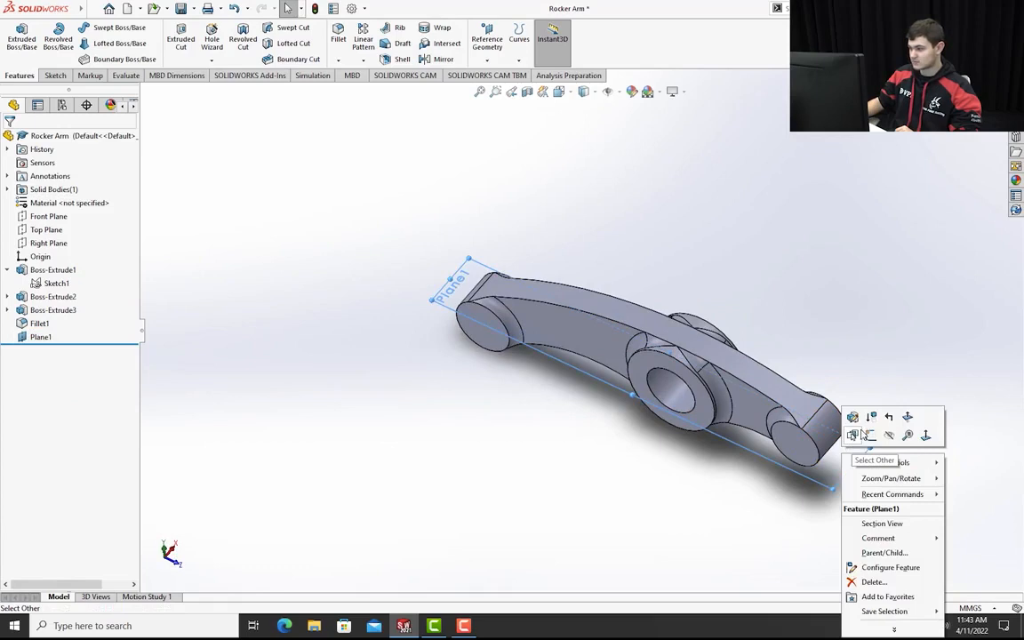
left_click(854, 434)
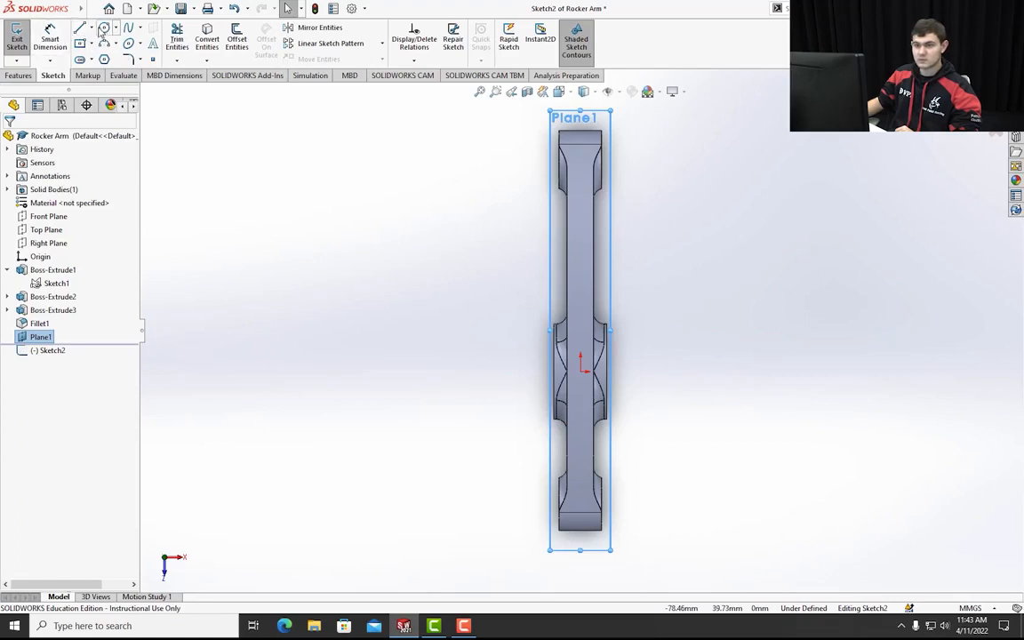
left_click(103, 29)
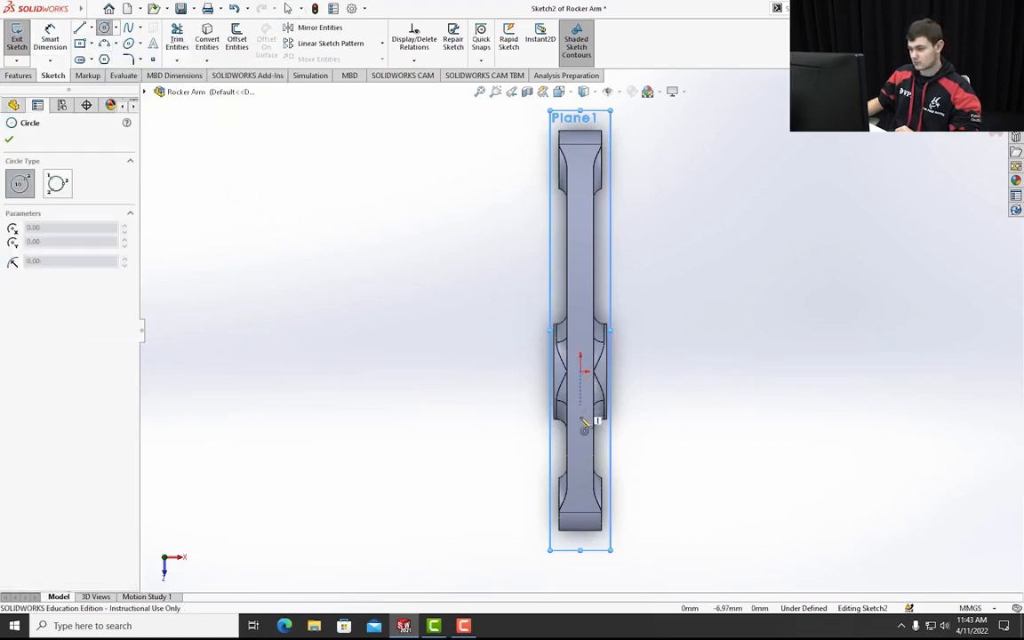
left_click(583, 503)
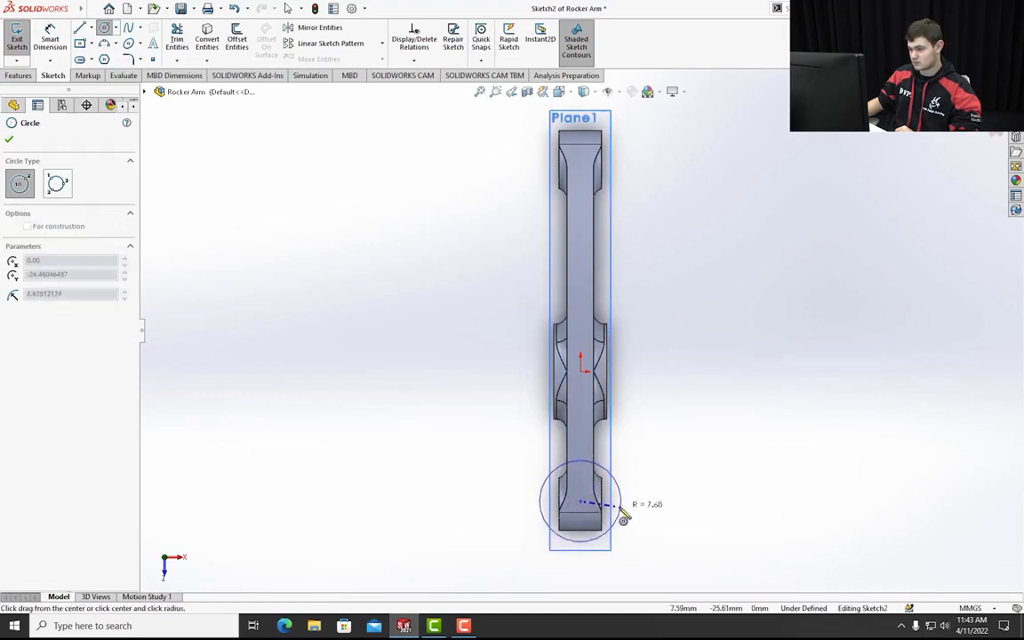
left_click(617, 513)
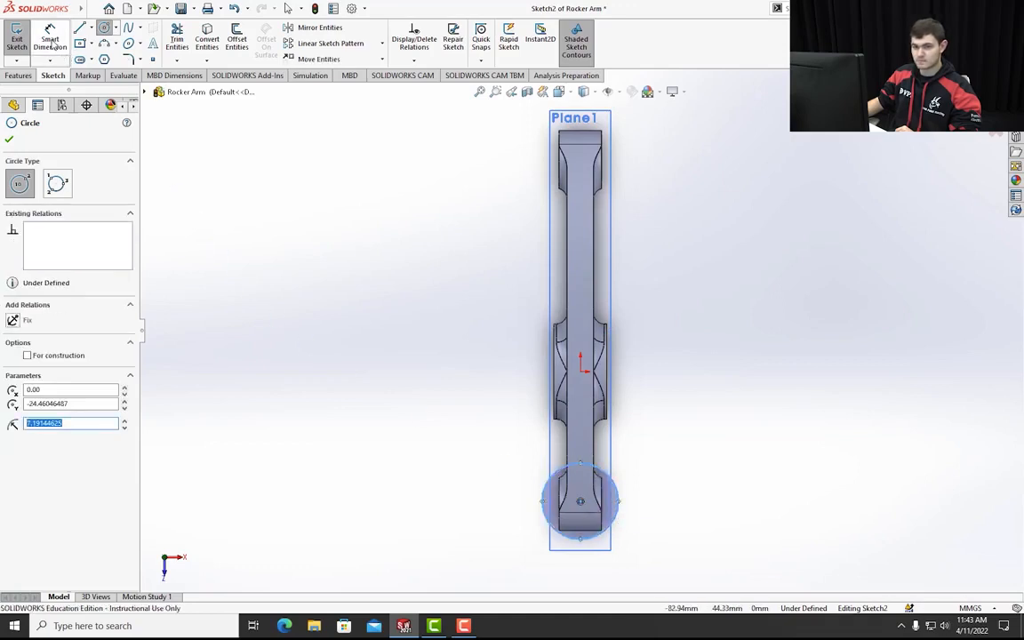
left_click(9, 141)
left_click(50, 39)
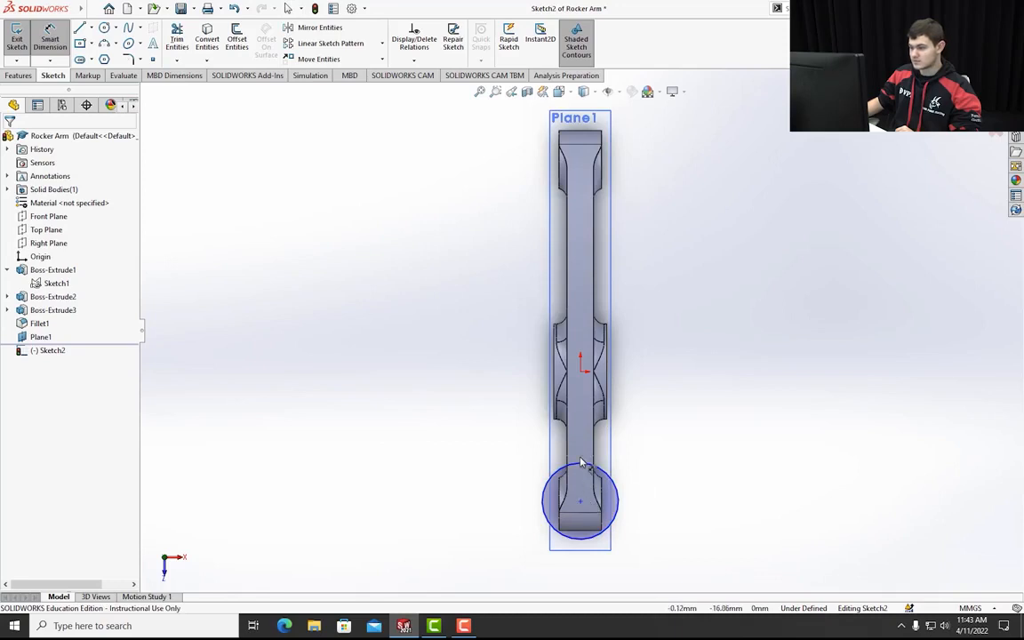
left_click(581, 503)
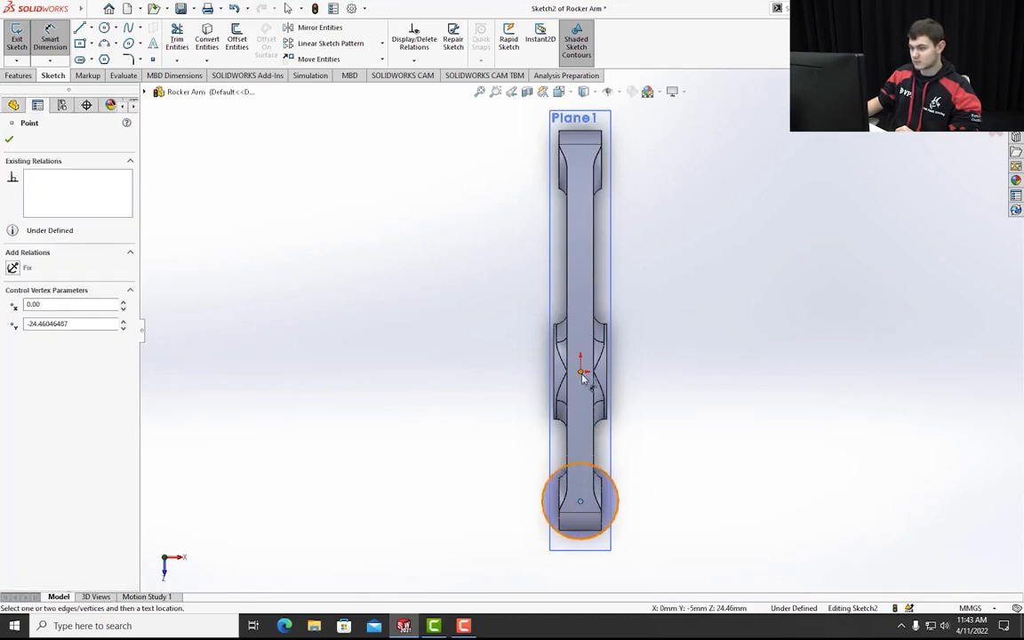
left_click(9, 141)
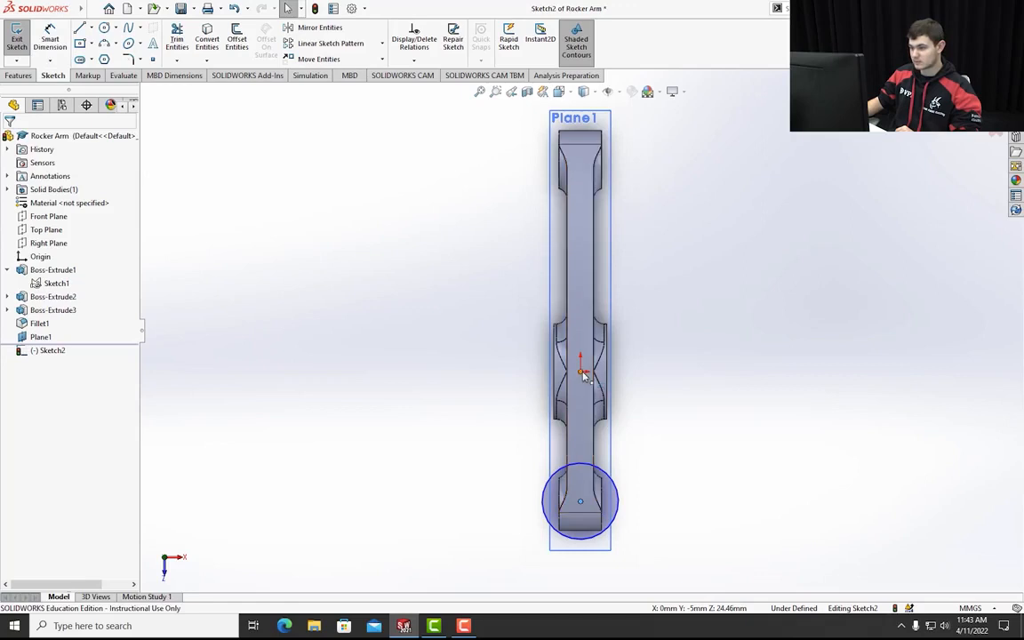
- Dimension the distance from the origin to the circle's centre as 25 mm
left_click(49, 40)
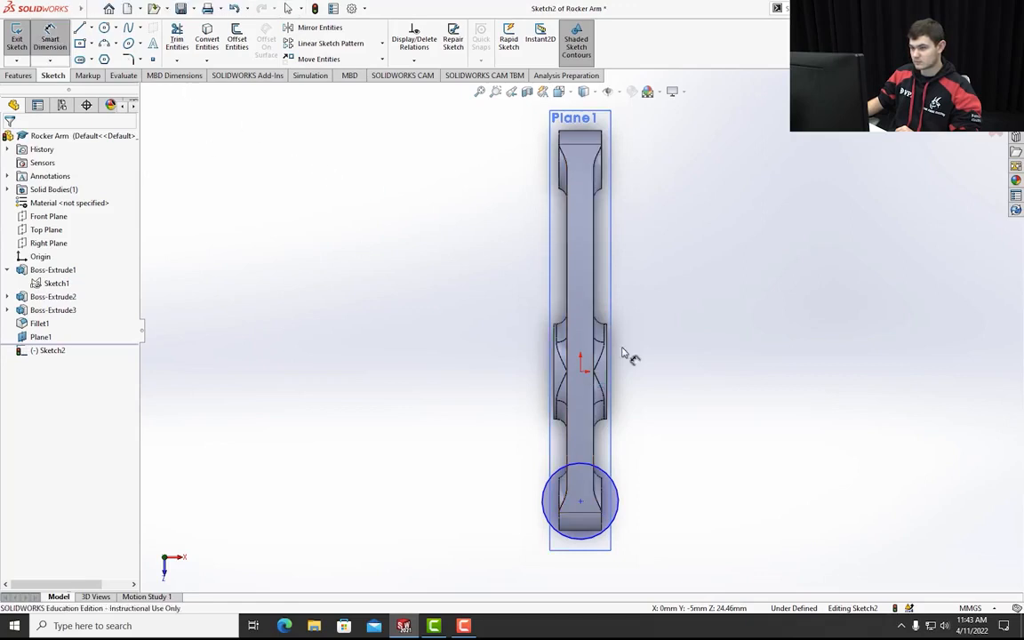
left_click(582, 373)
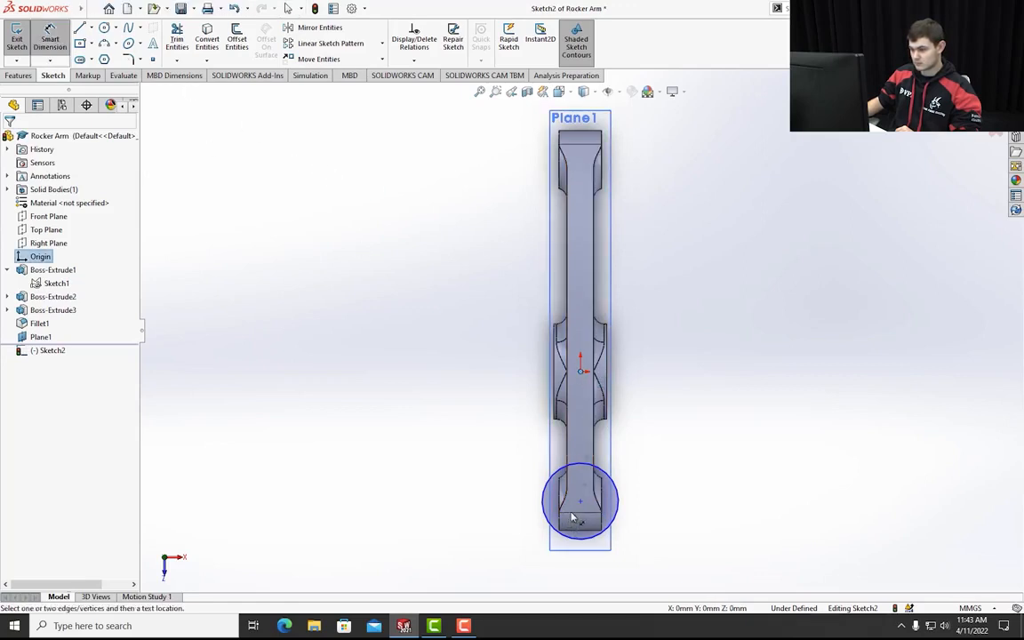
left_click(581, 504)
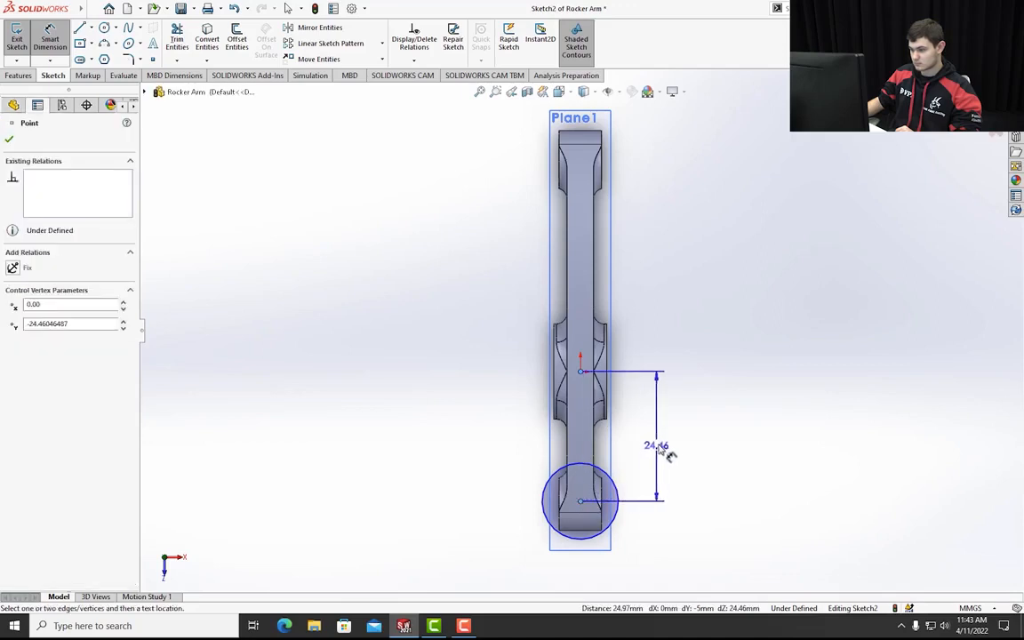
left_click(663, 436)
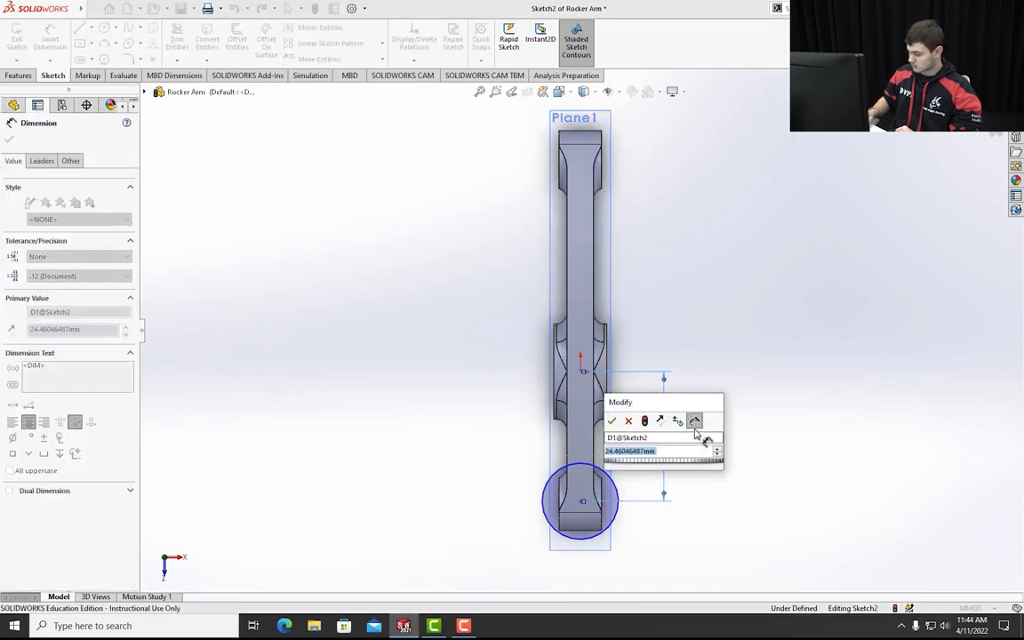
type("25")
key("Return")
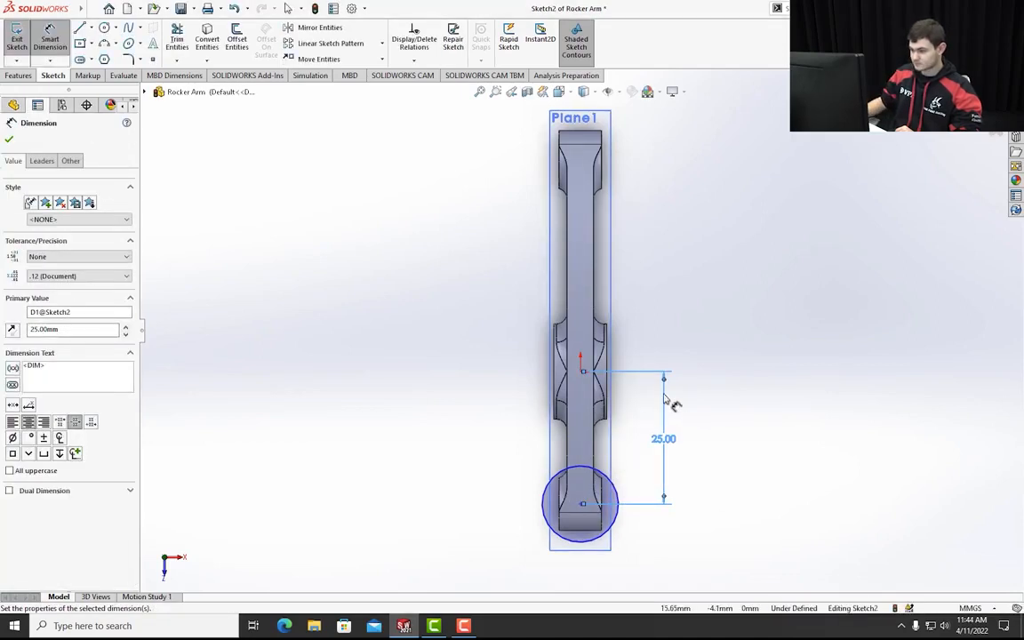
left_click(9, 141)
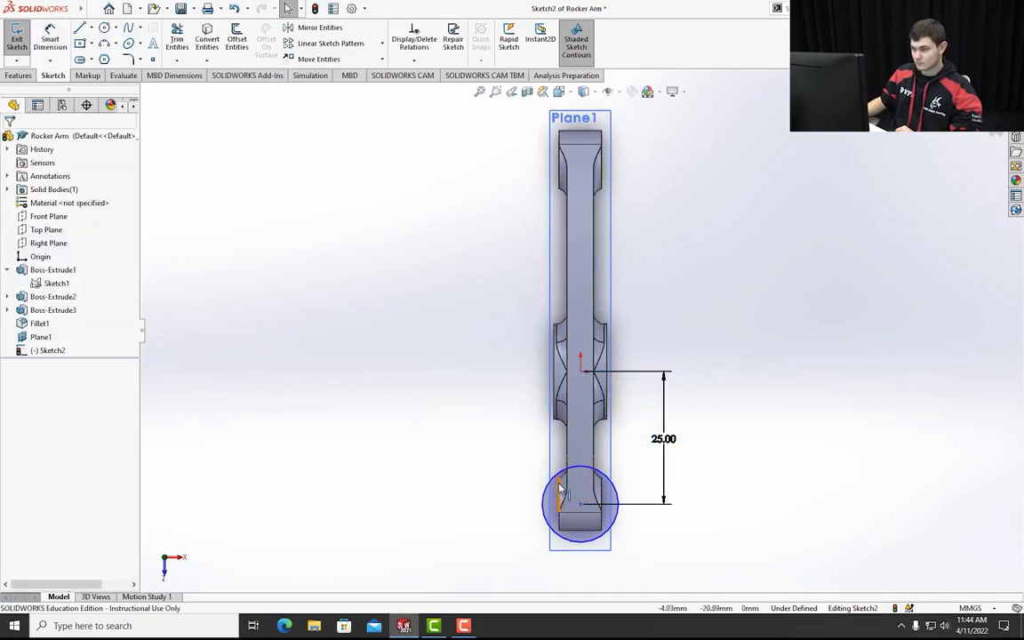
- Dimension the circle's diameter as 10 mm
left_click(51, 40)
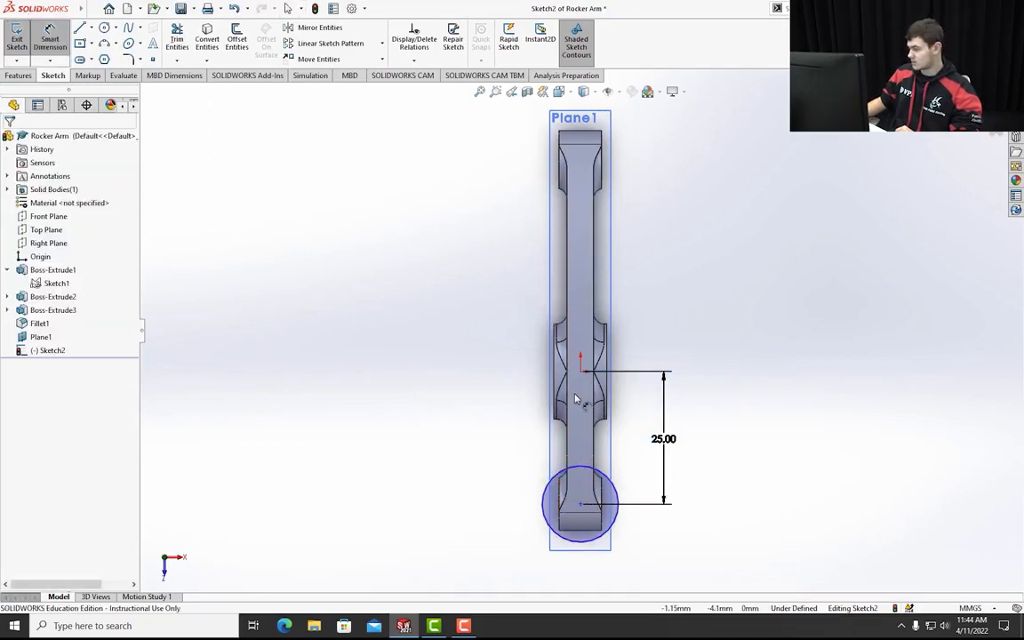
left_click(550, 525)
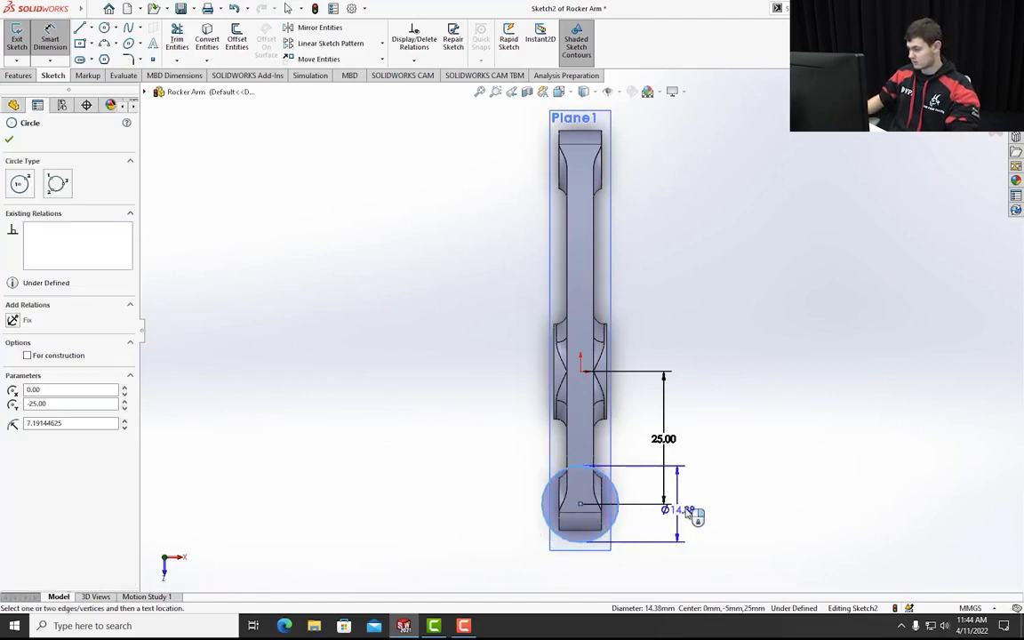
left_click(733, 567)
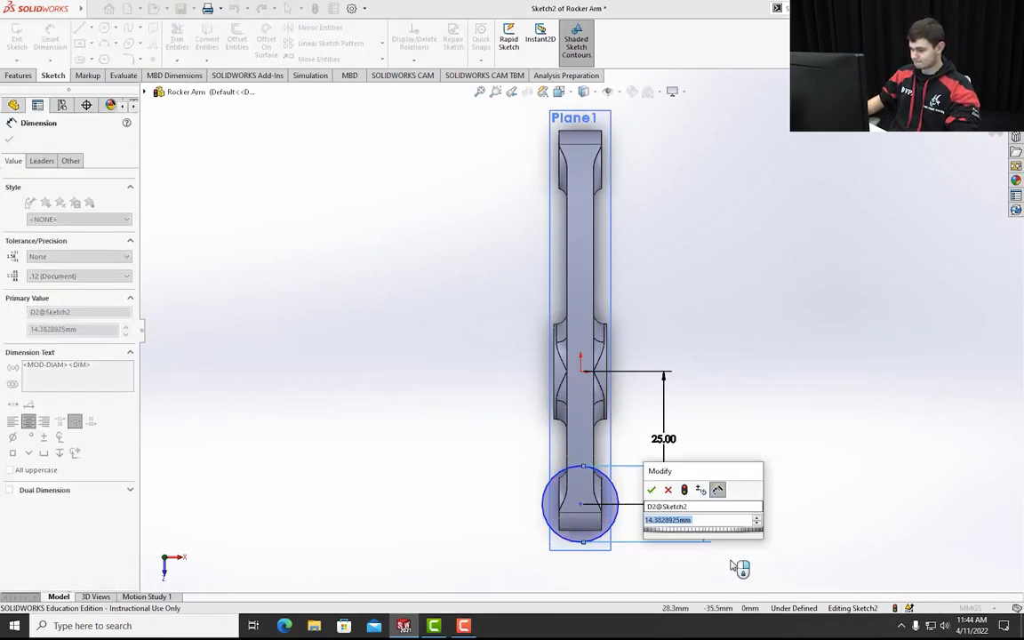
type("10")
key("Return")
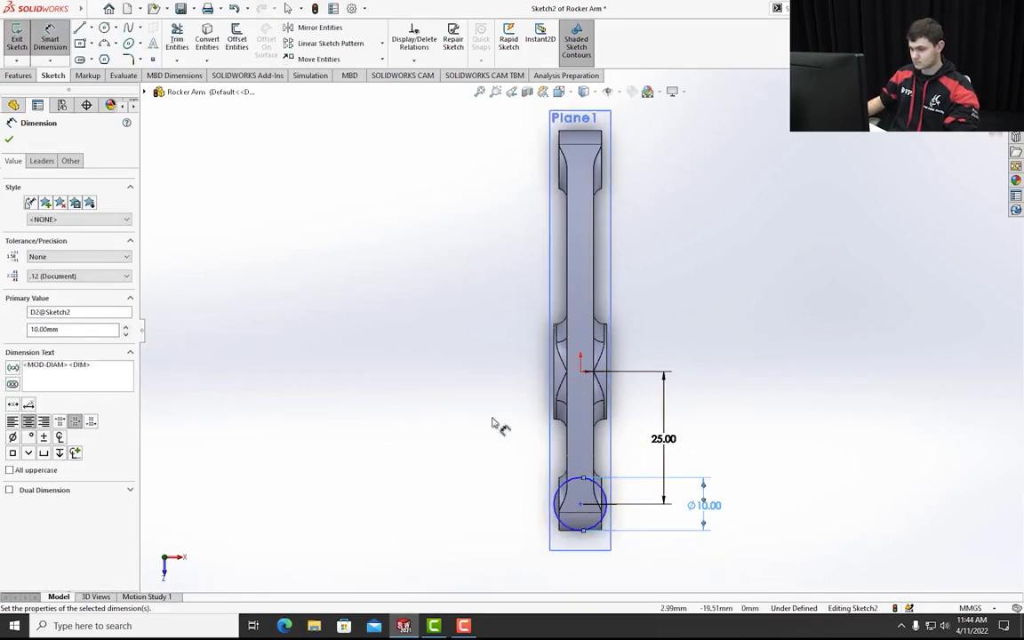
left_click(9, 140)
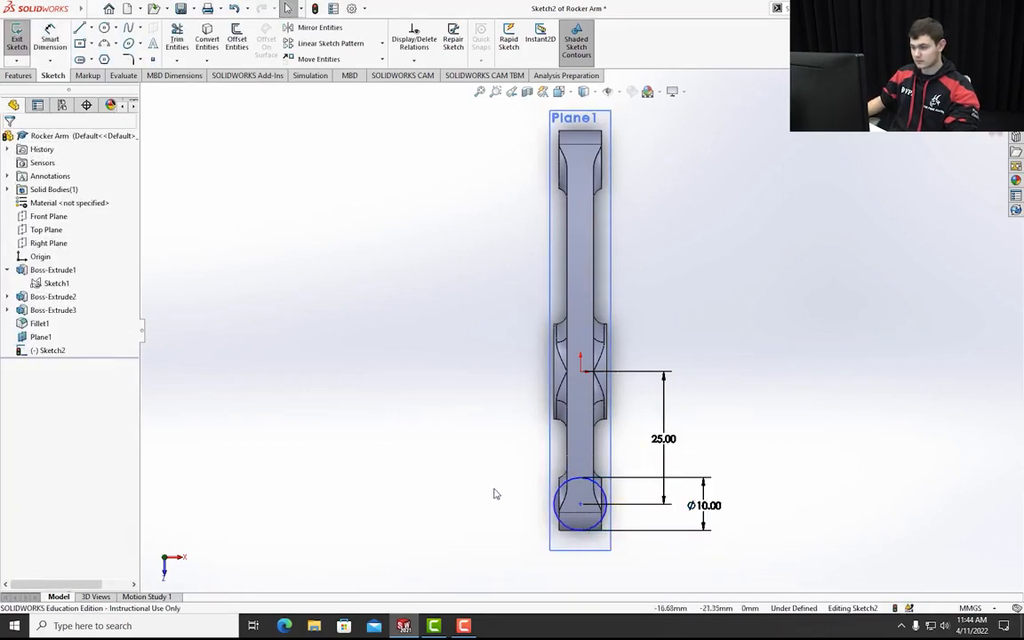
- Extrude the circle 6 mm up into the shorter arm's end boss with a 10° inward draft, merged with the body
mouse_move(625, 503)
middle_mouse_down()
mouse_move(699, 492)
mouse_move(704, 380)
mouse_move(738, 204)
mouse_move(698, 234)
mouse_move(689, 223)
mouse_move(708, 201)
mouse_move(693, 313)
middle_mouse_up()
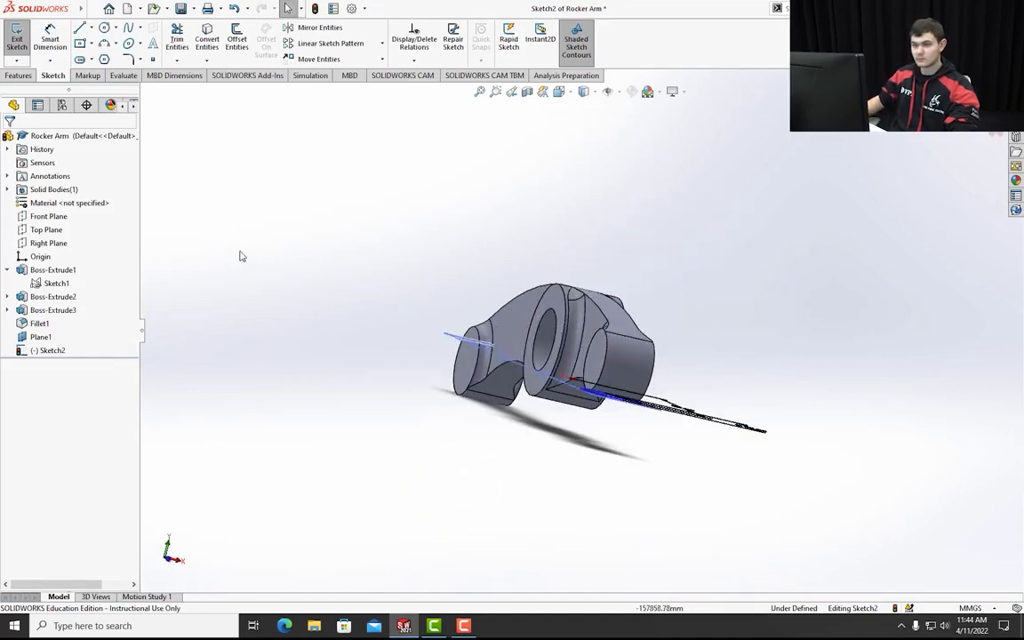
left_click(18, 75)
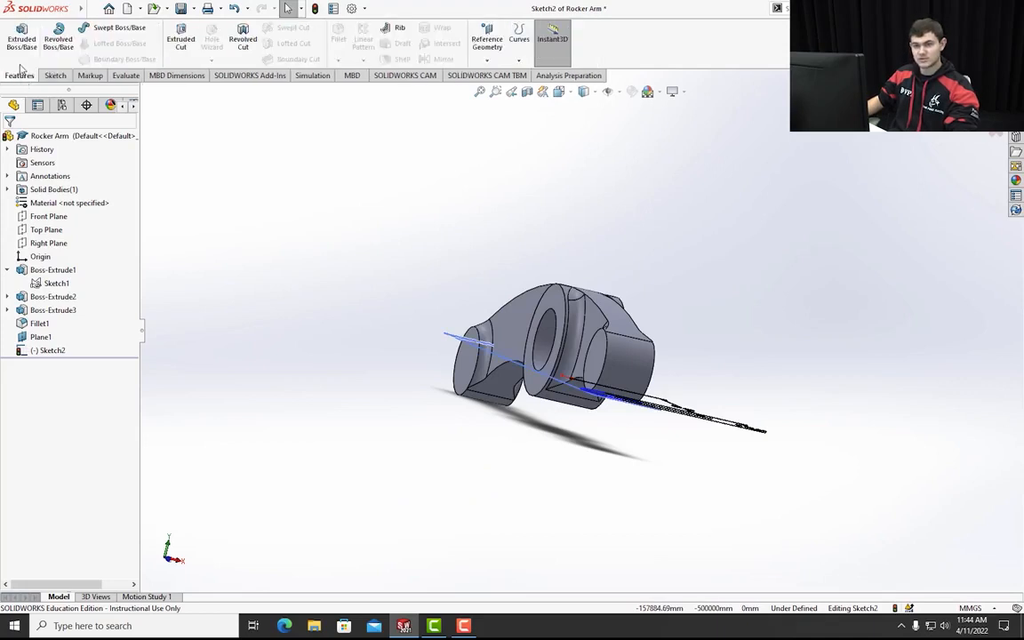
left_click(22, 41)
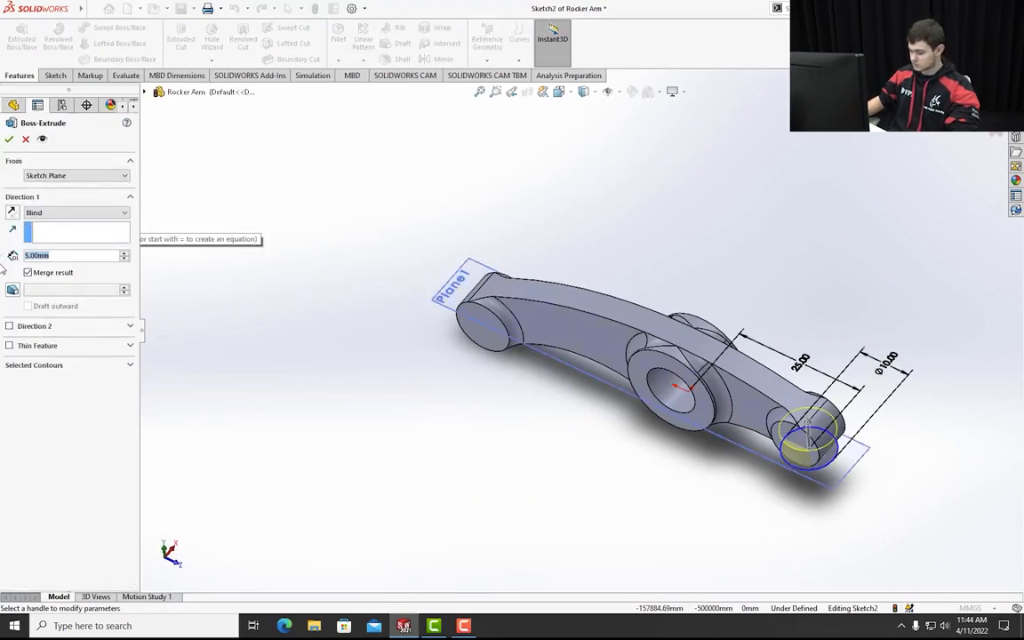
type("6")
key("Return")
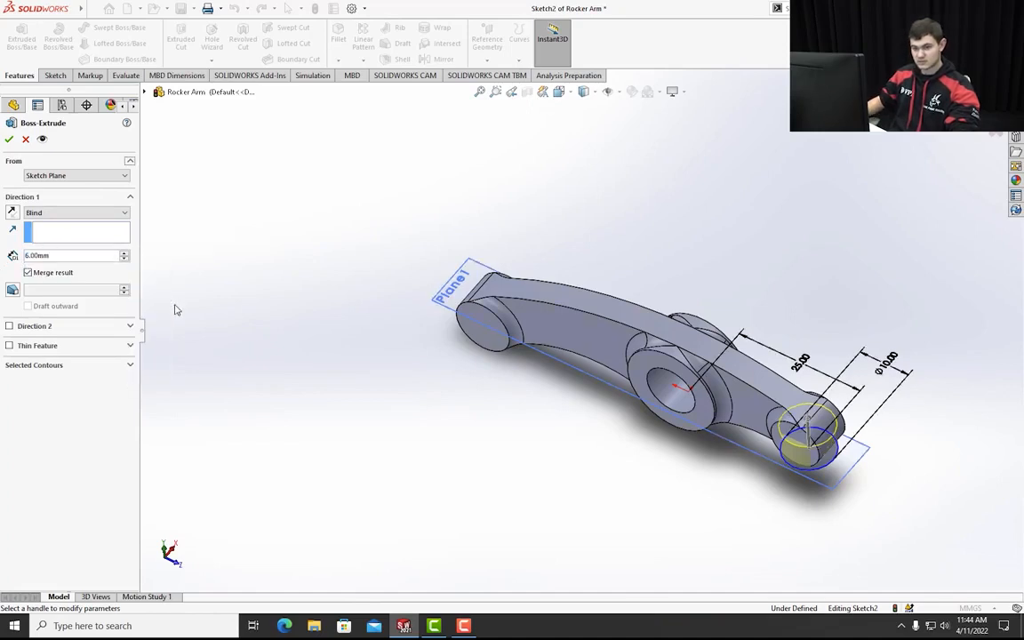
middle_click_drag(313, 414, 311, 393)
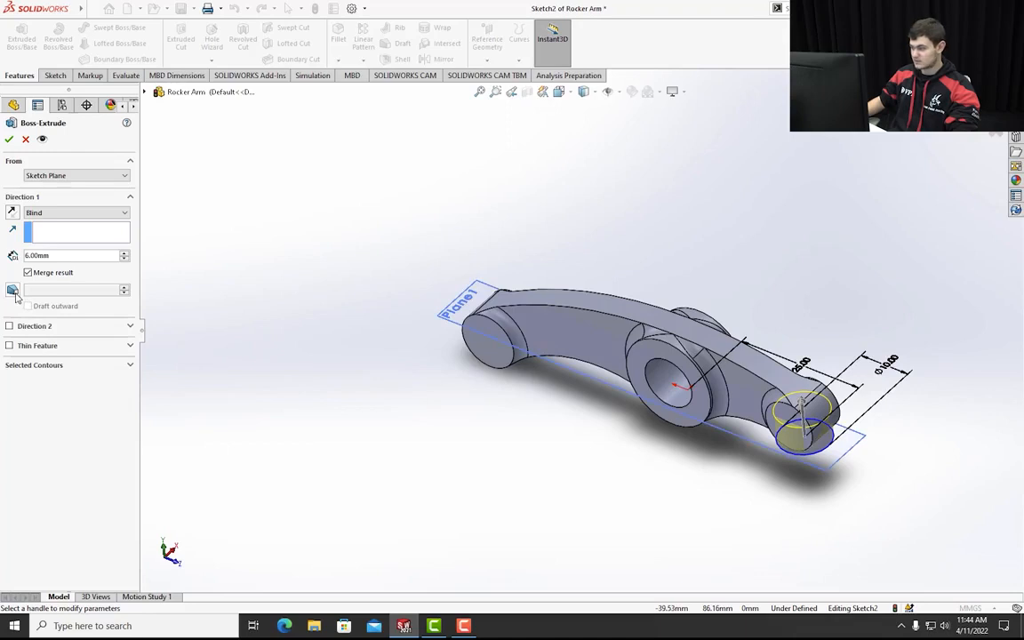
left_click(13, 292)
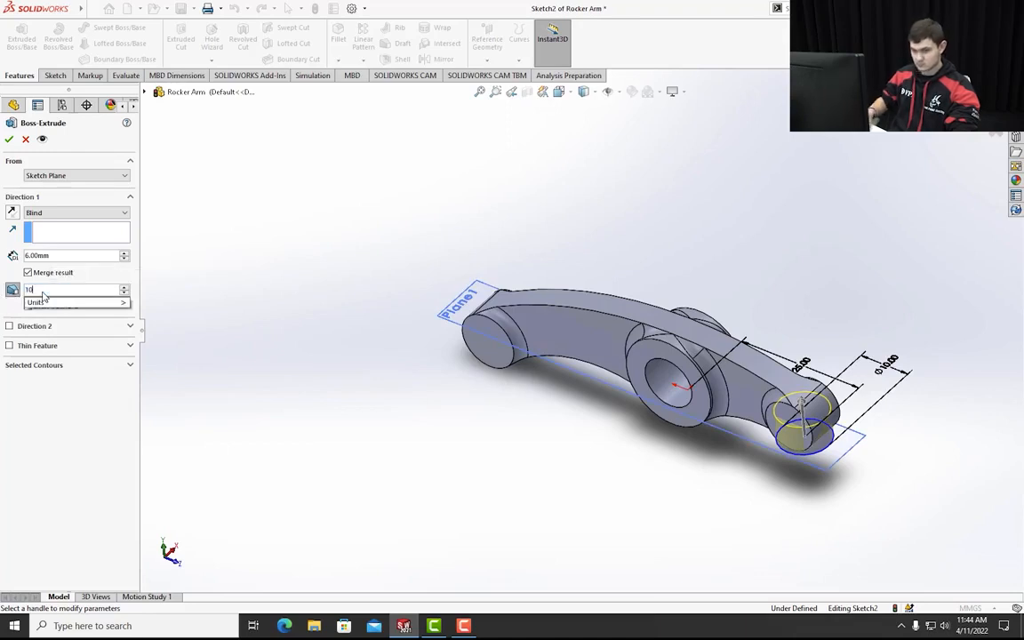
type("10")
key("Return")
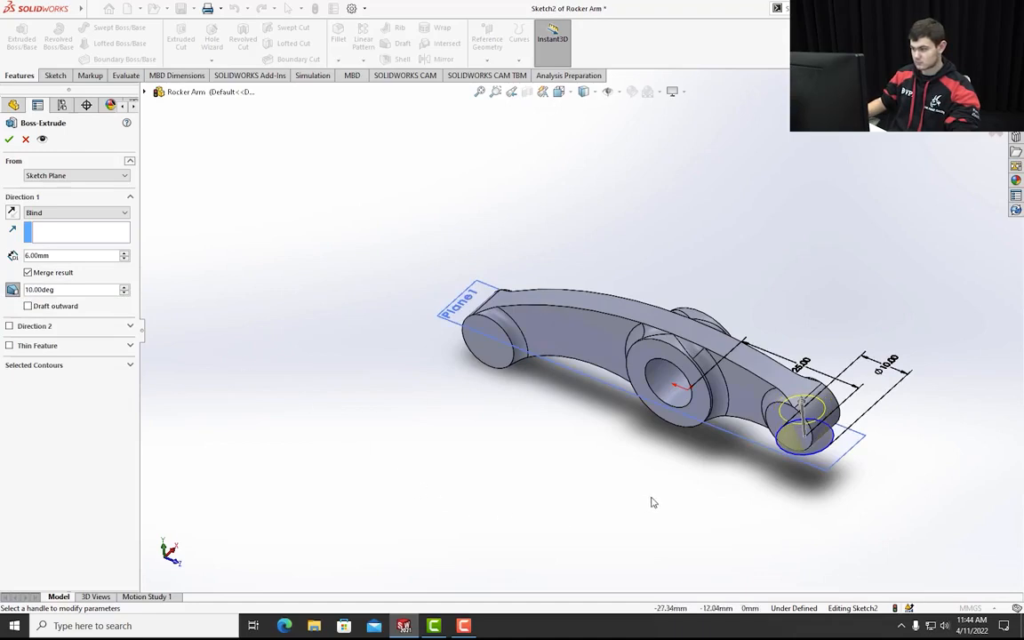
middle_click_drag(654, 503, 640, 427)
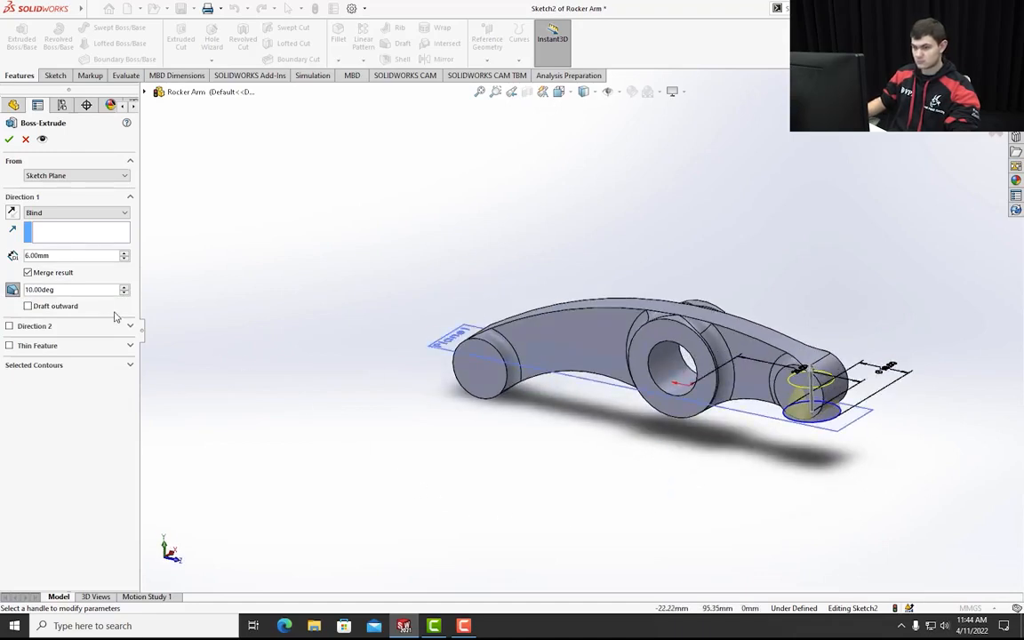
left_click(8, 141)
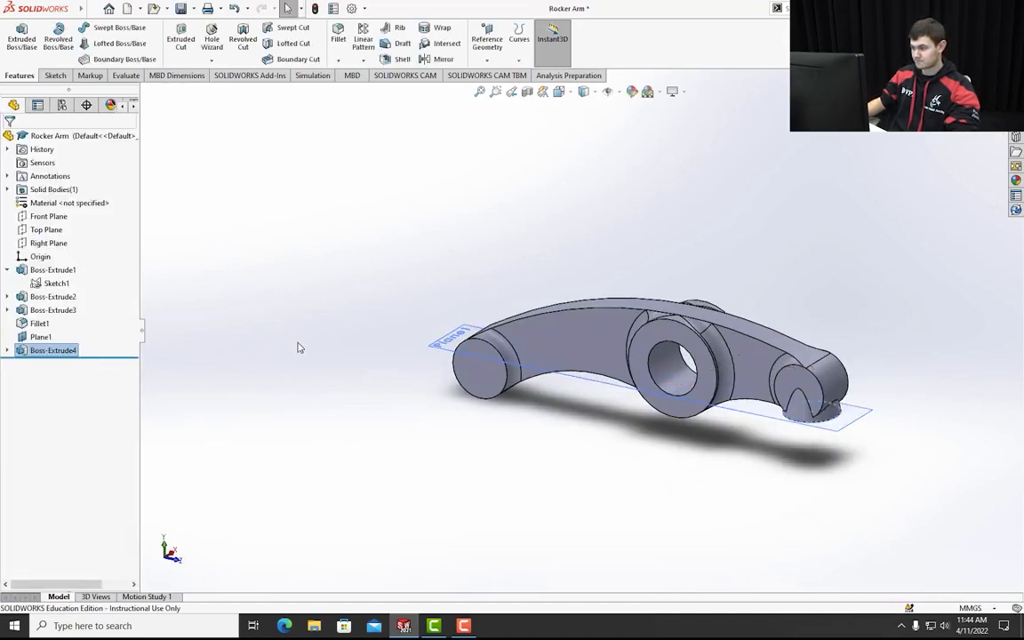
- Hide the offset reference plane under the rocker arm
middle_click_drag(555, 433, 684, 434)
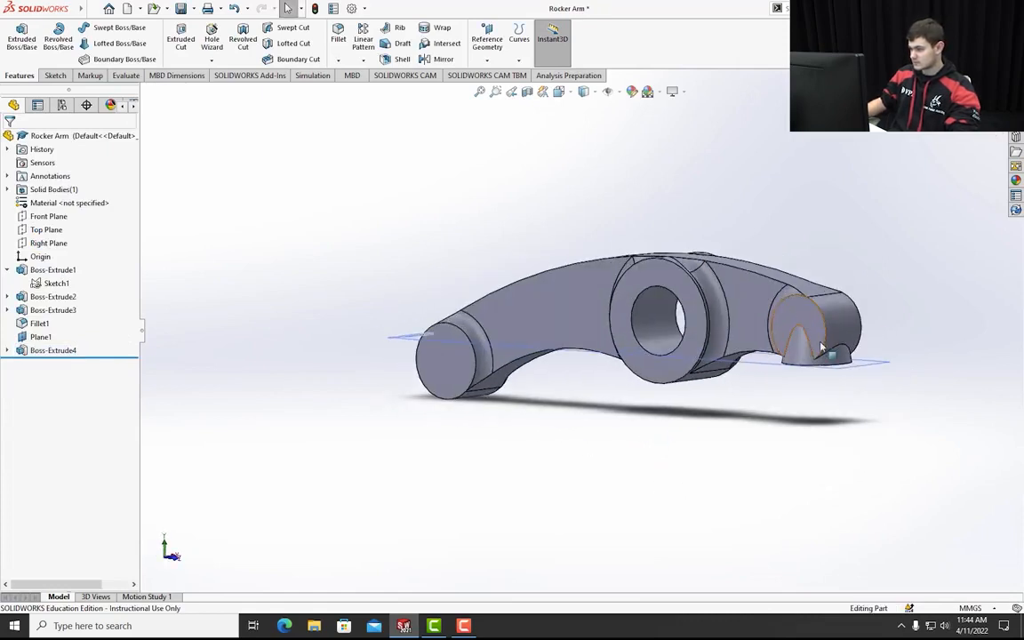
middle_click_drag(746, 436, 738, 487)
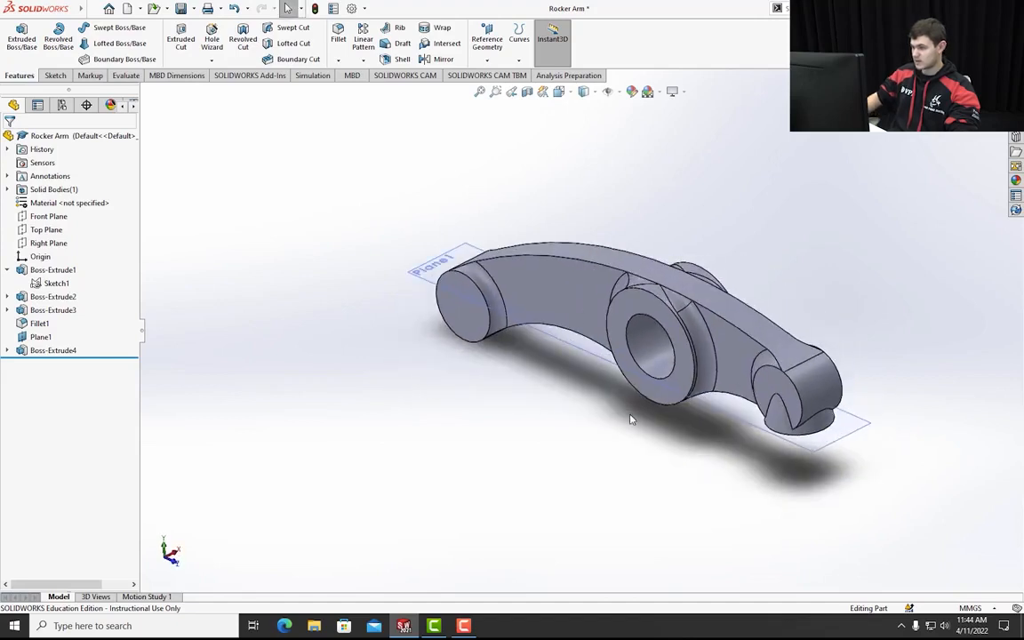
right_click(851, 428)
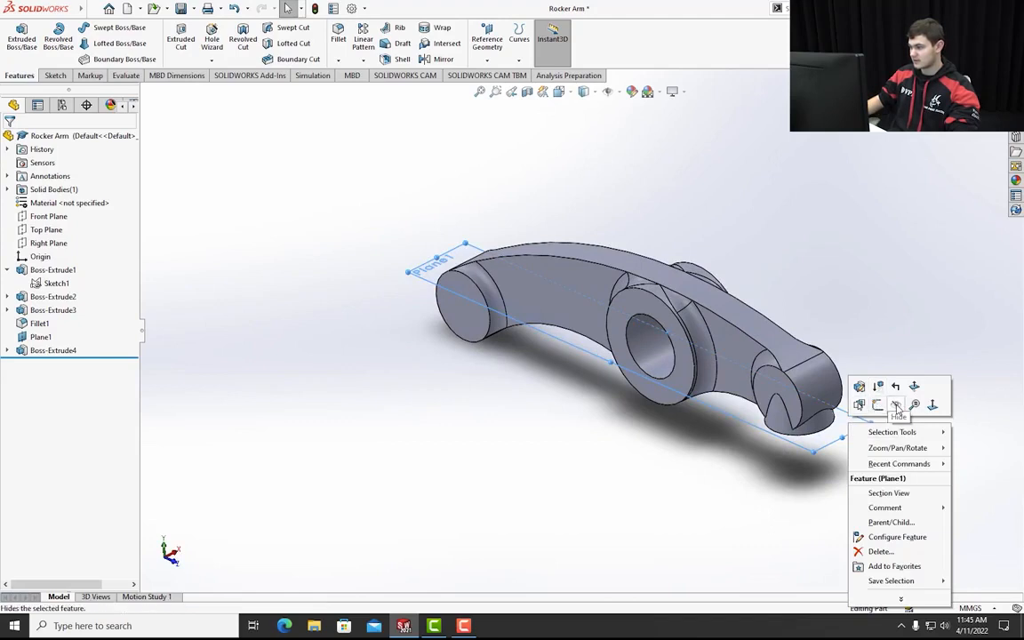
left_click(897, 406)
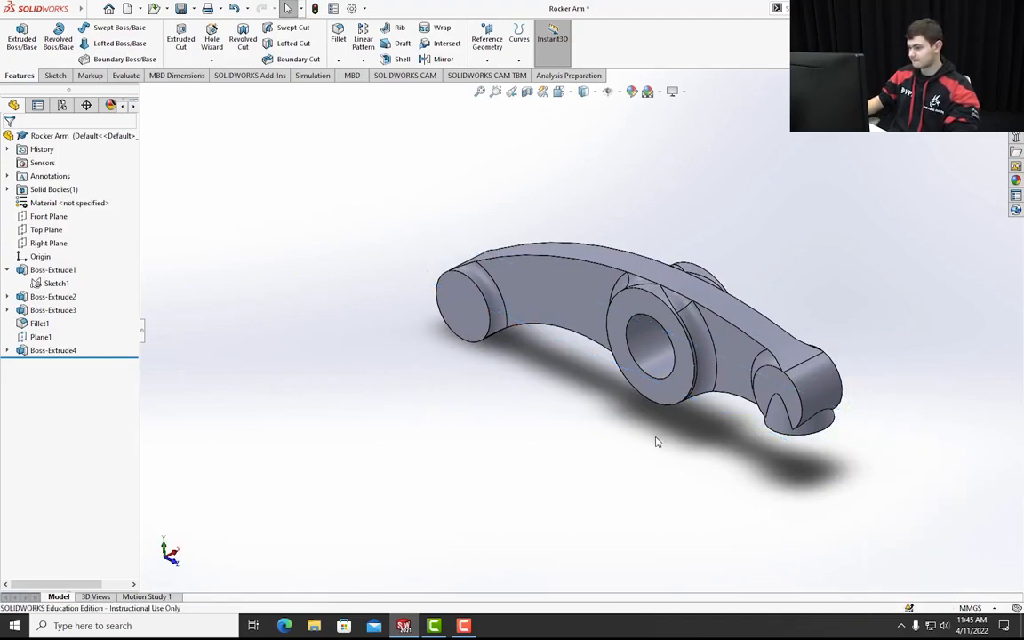
- Start a 0.5 mm fillet on one side's flat faces of the longer arm's end boss and the centre boss
mouse_move(610, 434)
middle_mouse_down()
mouse_move(608, 423)
mouse_move(606, 436)
mouse_move(617, 434)
middle_mouse_up()
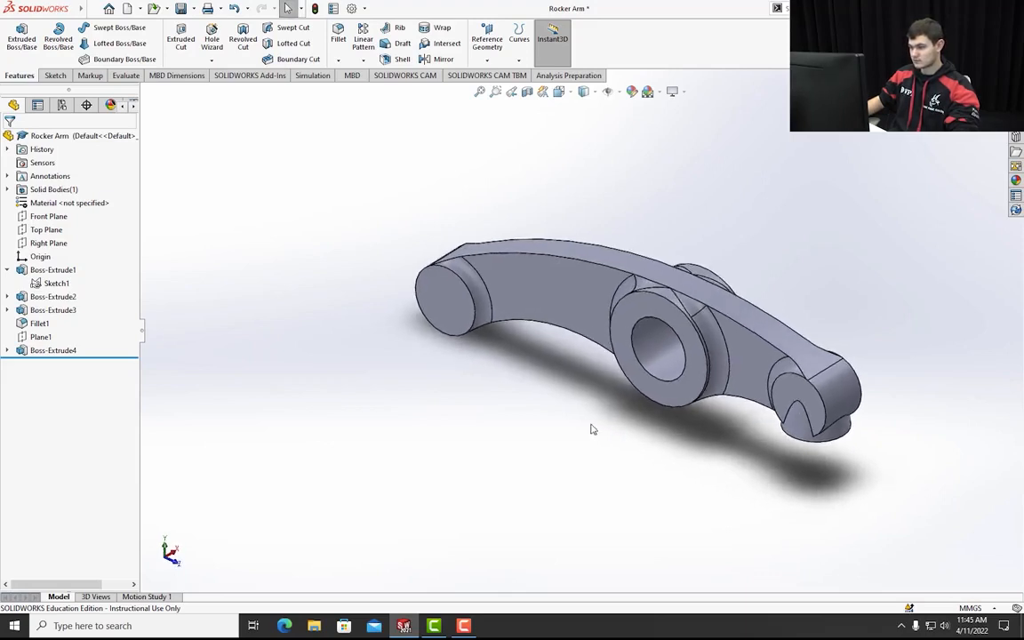
left_click(338, 31)
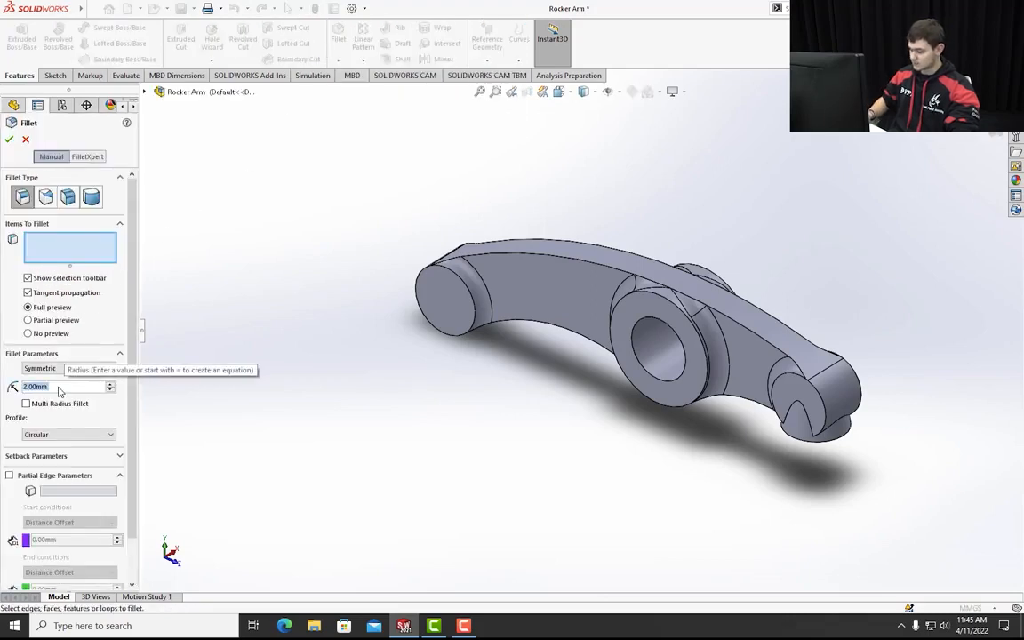
type("0.5")
key("Return")
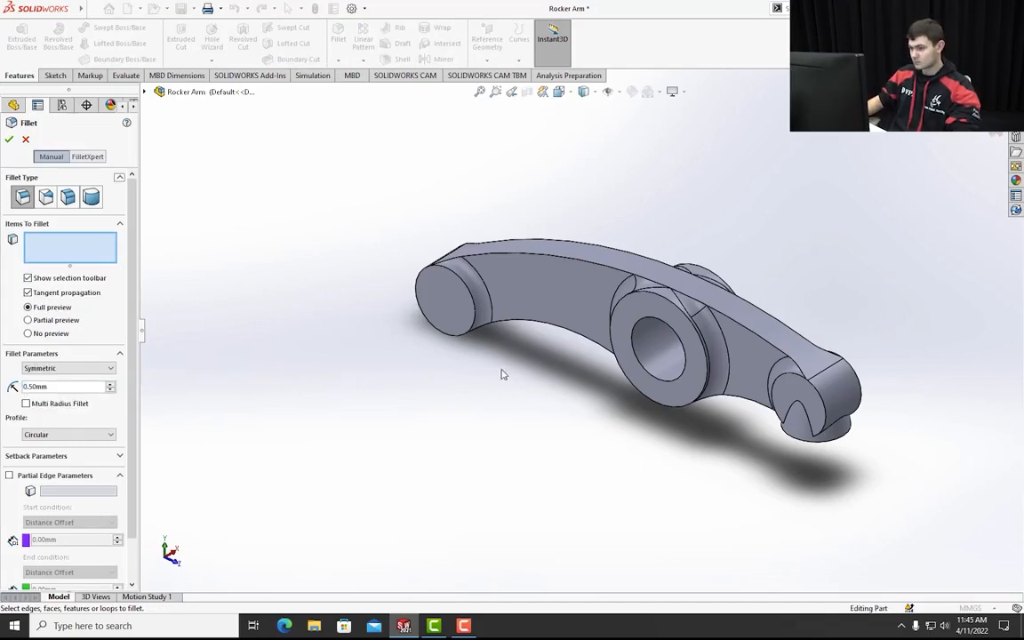
left_click(464, 300)
left_click(658, 326)
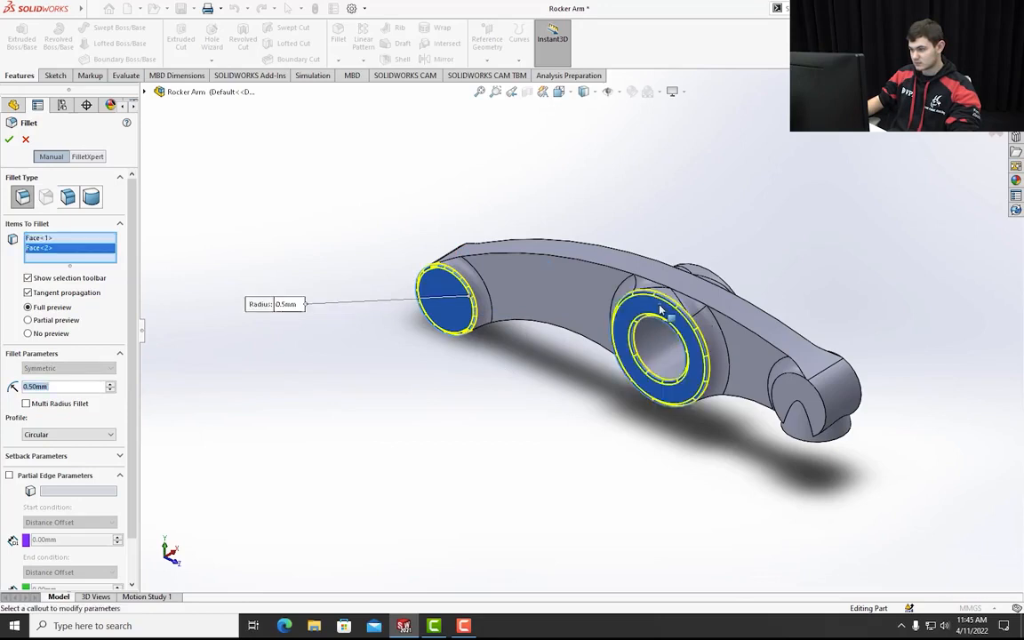
left_click(814, 411)
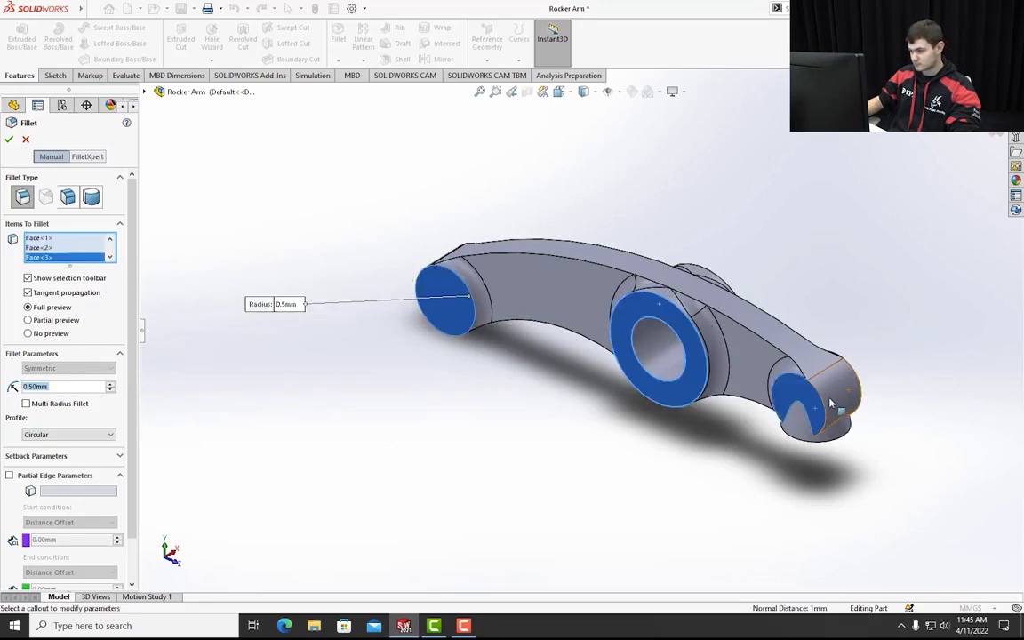
right_click(80, 260)
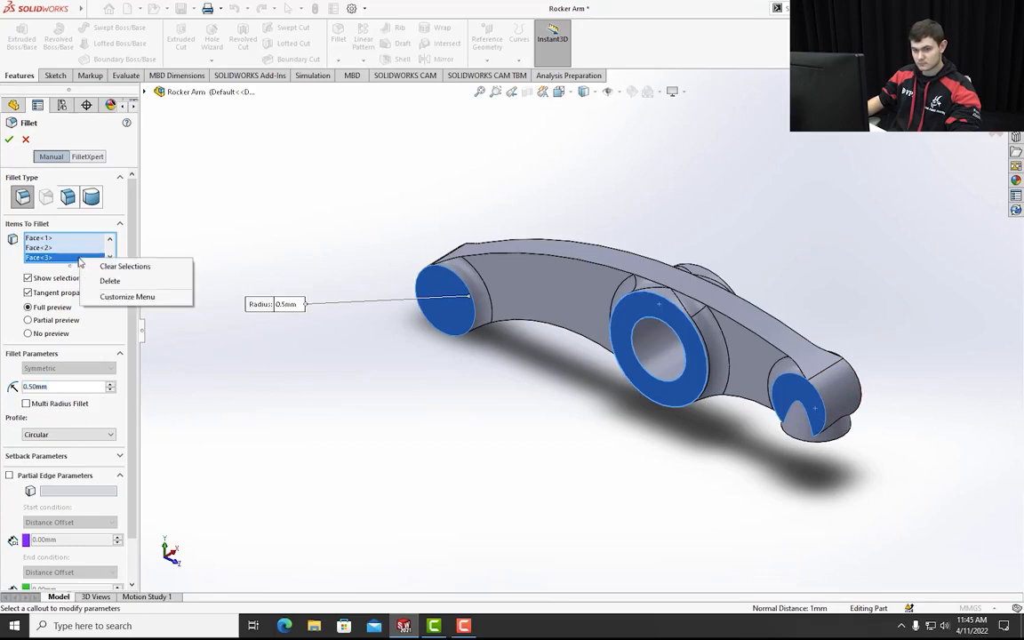
left_click(108, 281)
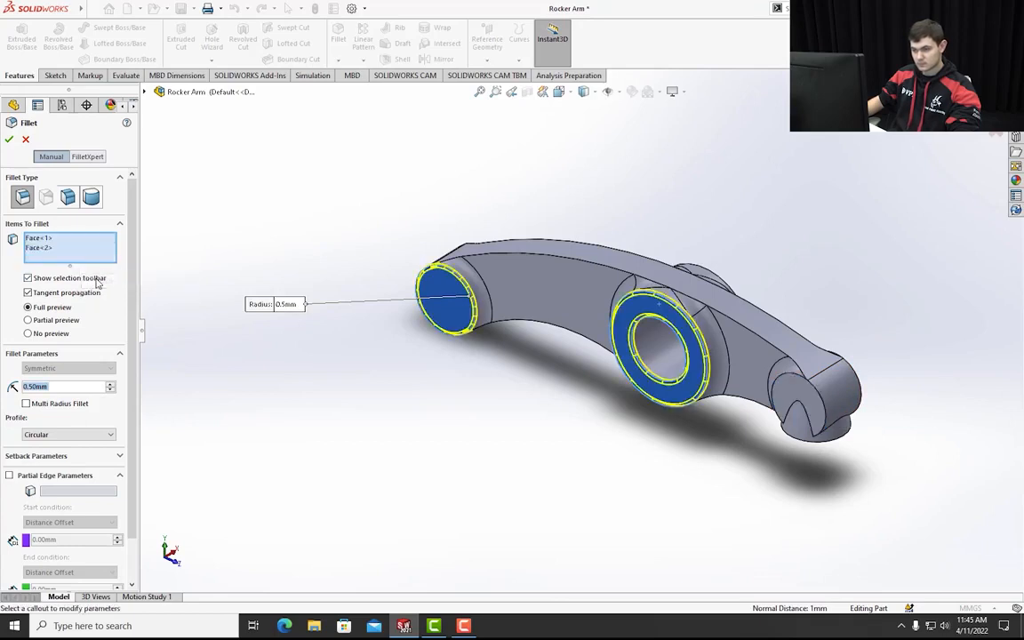
- Add the circular outer edges on both sides of the end boss above the drafted pad to the fillet selection
scroll(795, 416, "down", 1)
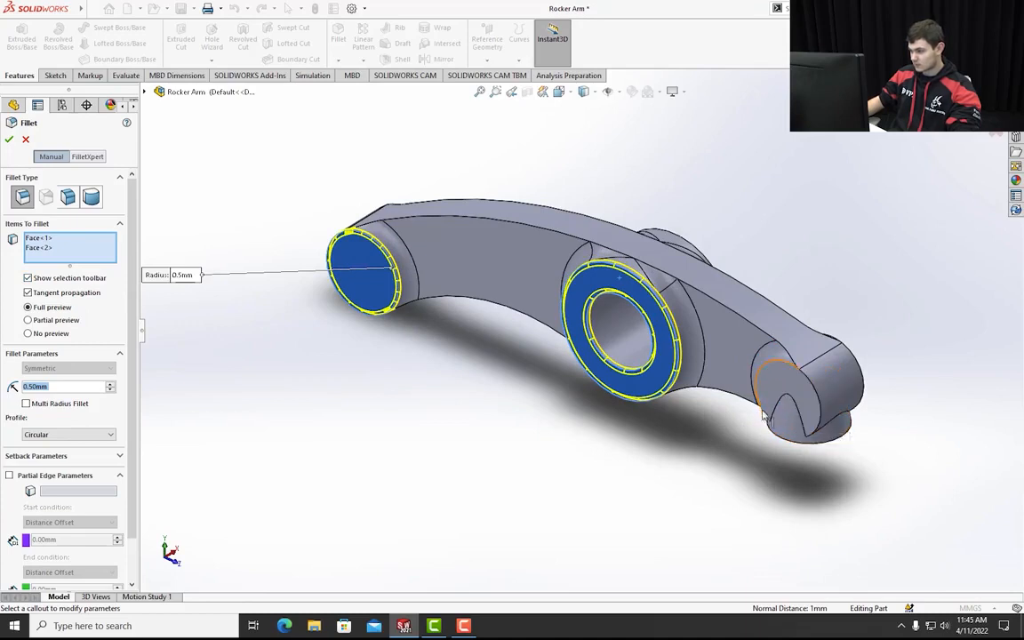
left_click(758, 367)
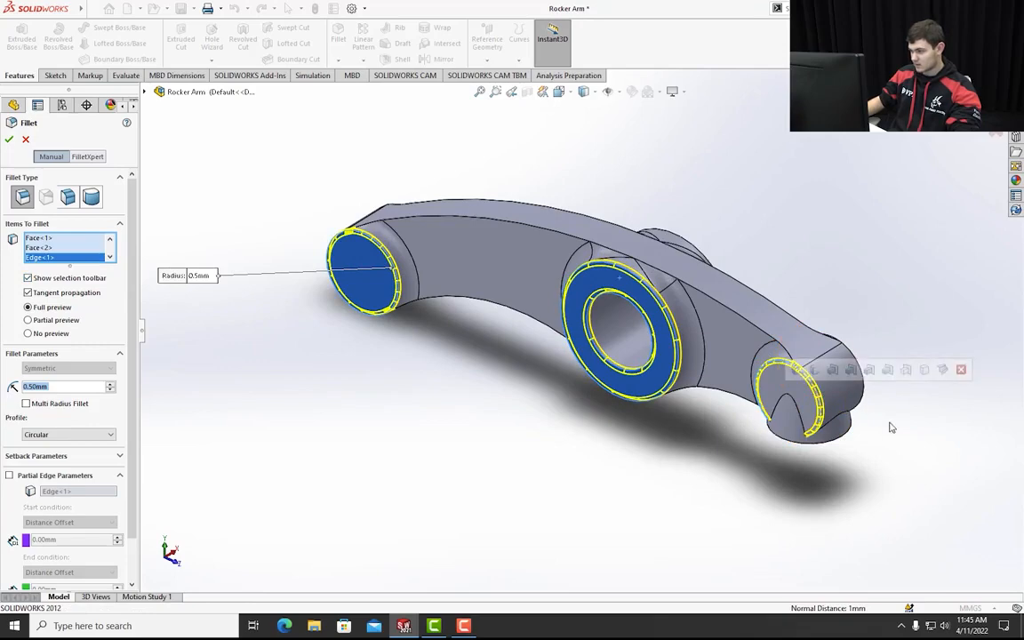
middle_click_drag(889, 423, 772, 446)
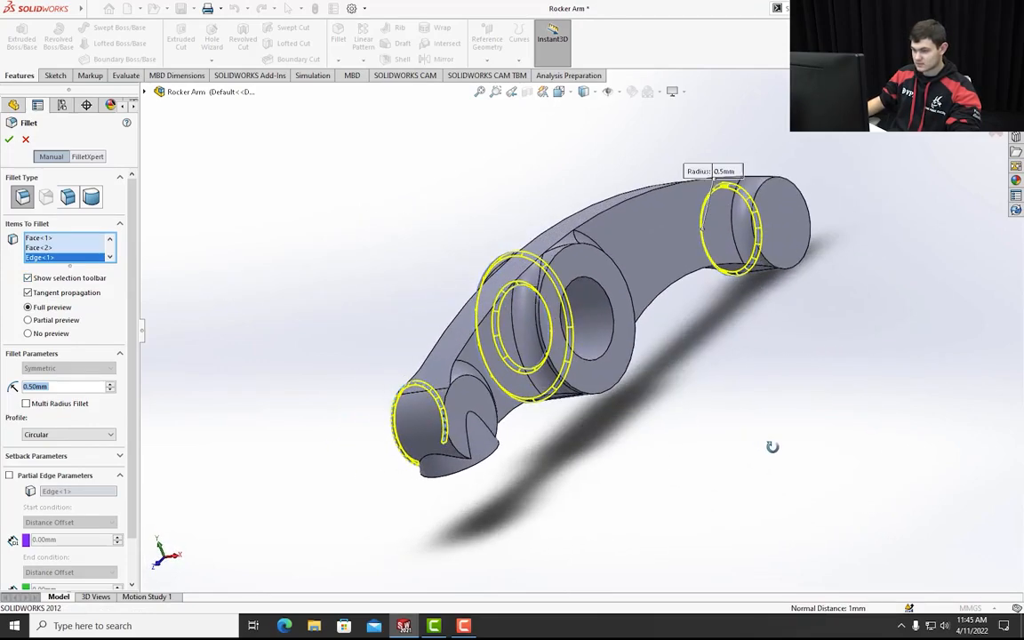
left_click(461, 384)
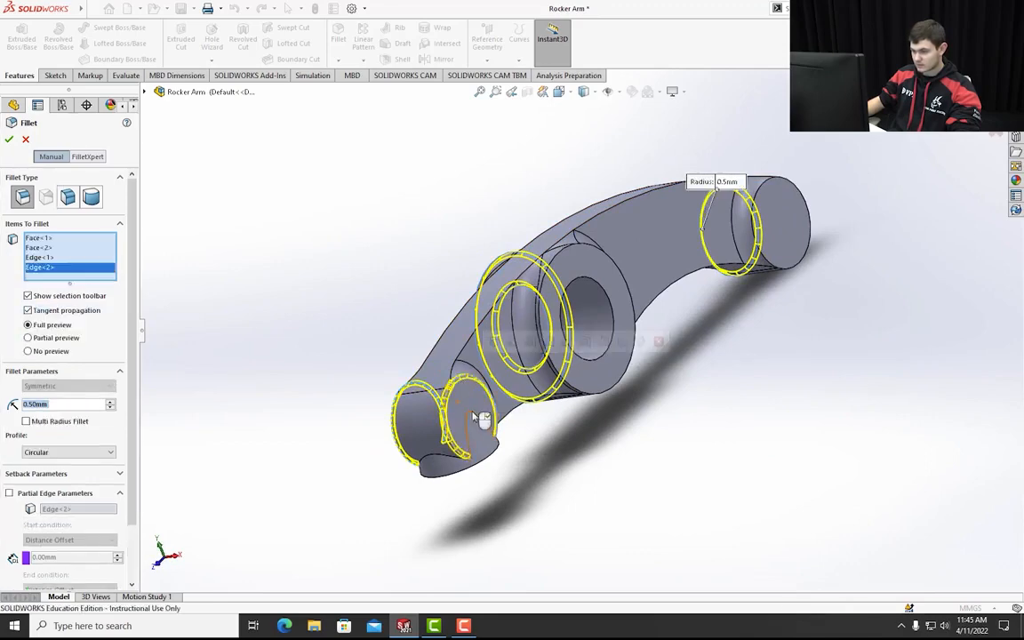
- Add the opposite side's faces of the centre and longer arm's end bosses, apply the 0.5 mm fillet, and switch to the isometric view
middle_click_drag(645, 435, 457, 497)
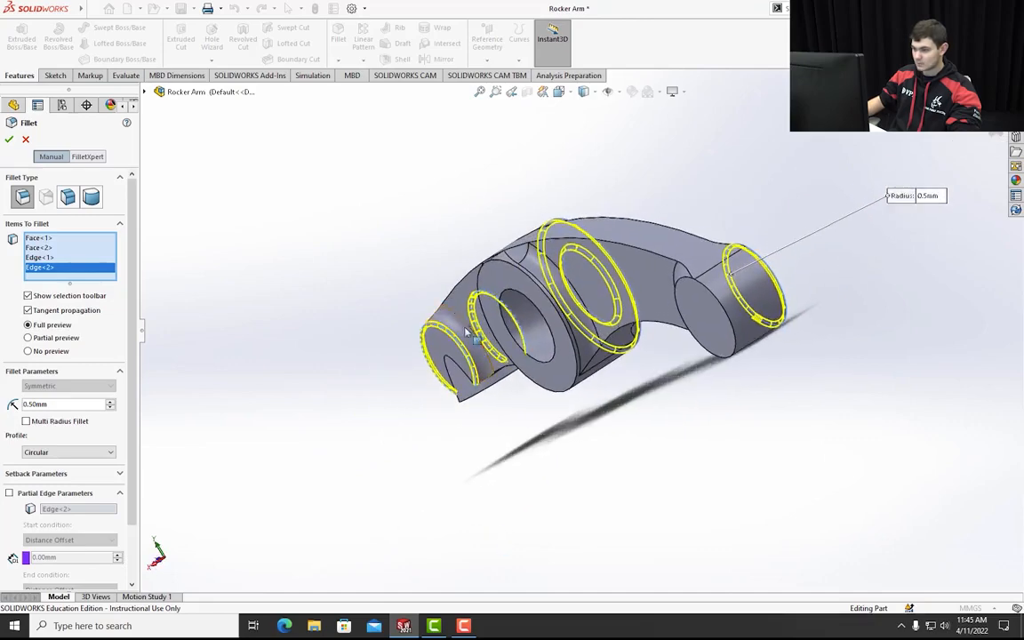
left_click(496, 283)
left_click(702, 302)
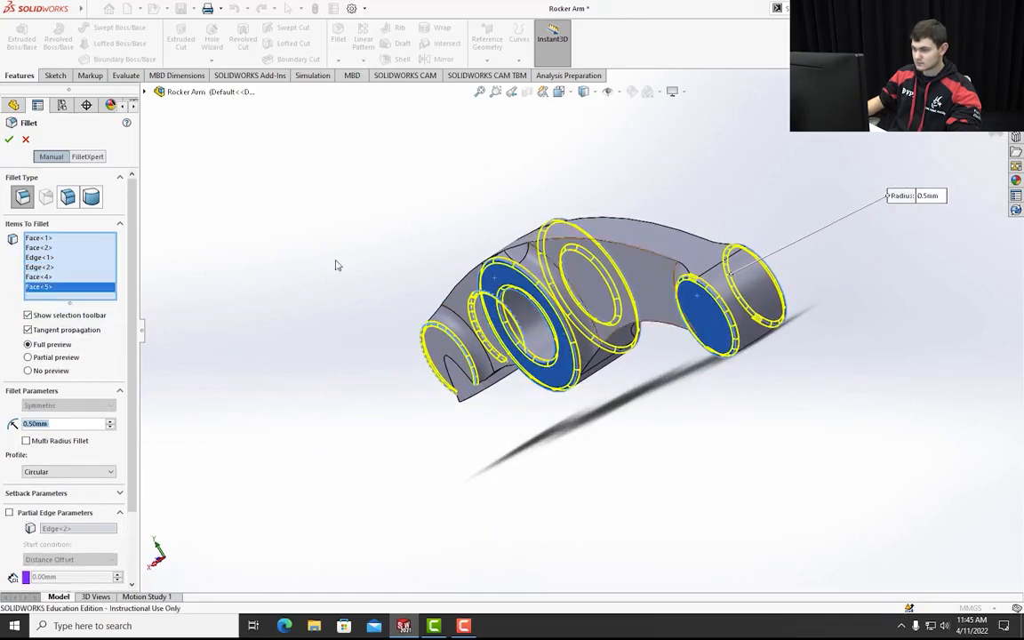
left_click(9, 141)
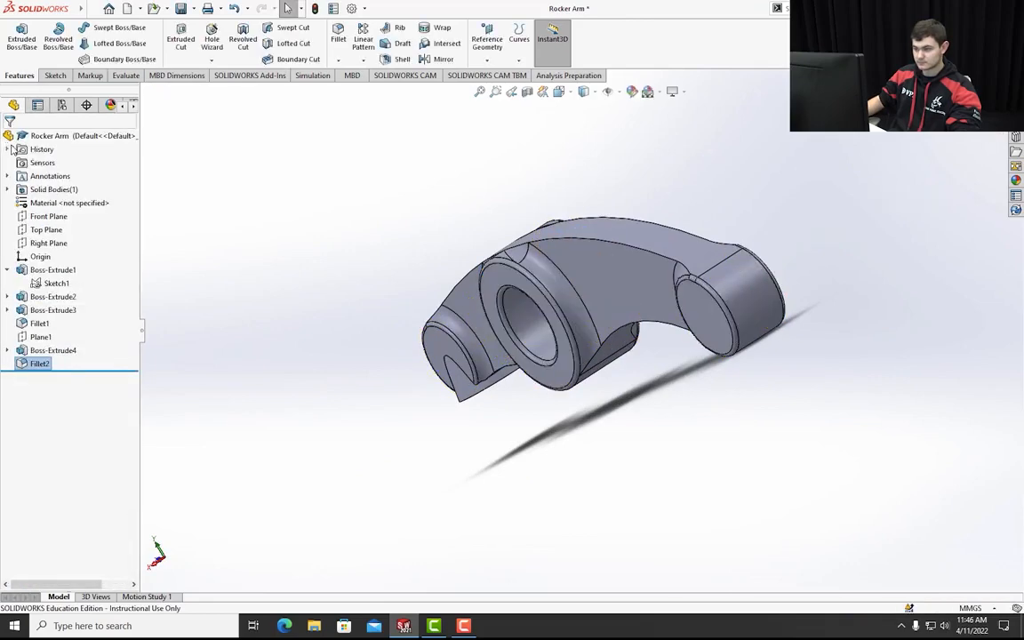
middle_click_drag(273, 321, 527, 314)
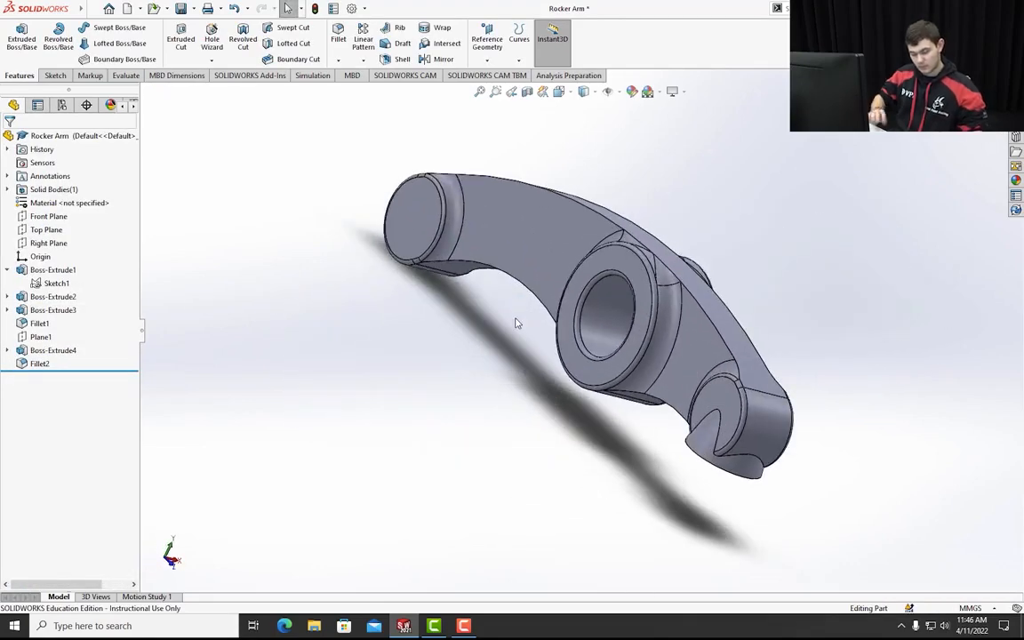
key("ctrl+7")
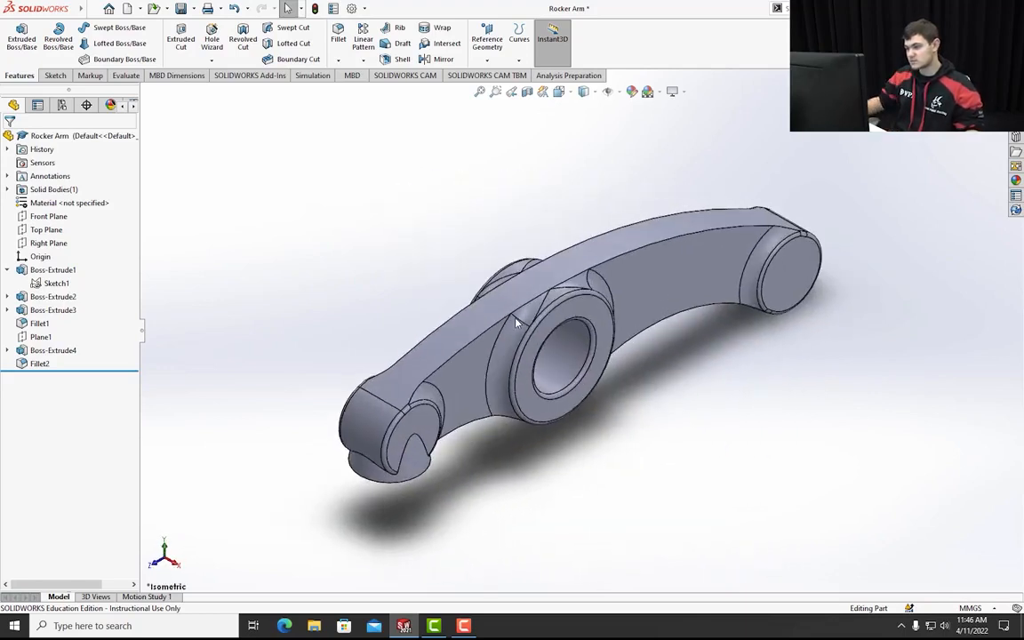